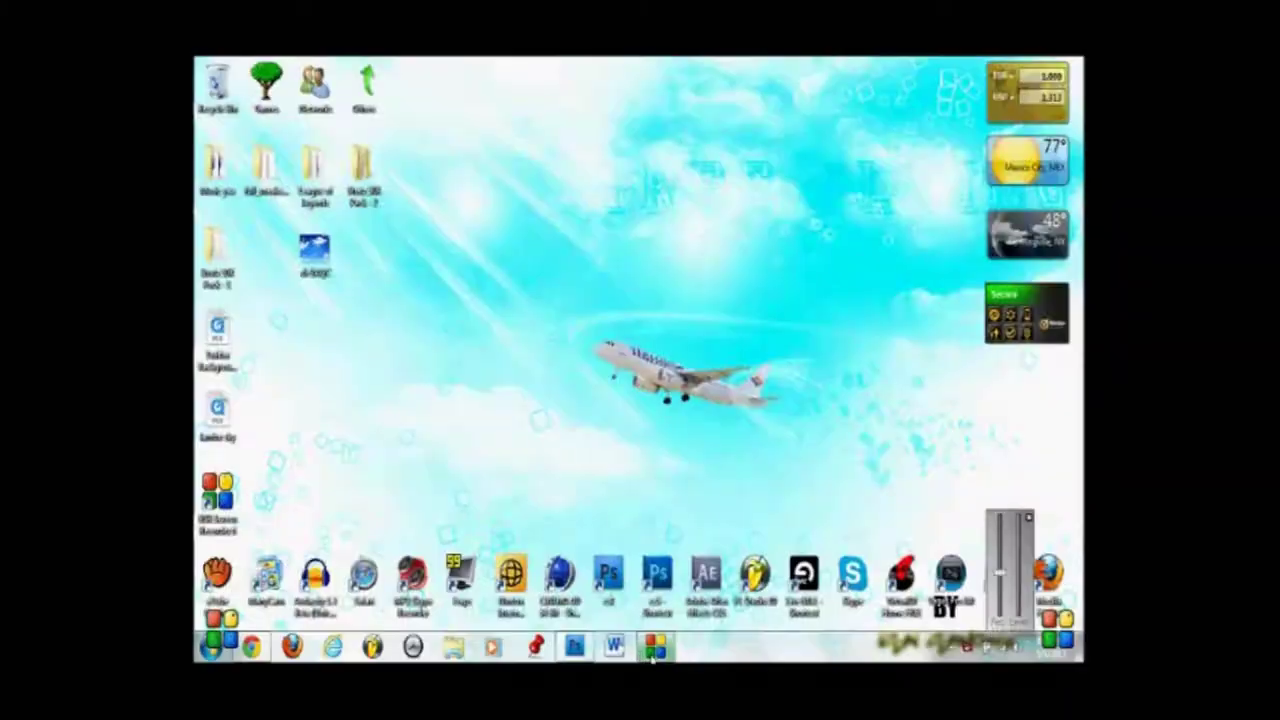
Tune the swatch colour to sky blue and draw a grey rectangle swatch beside the cyan one
click(575, 648)
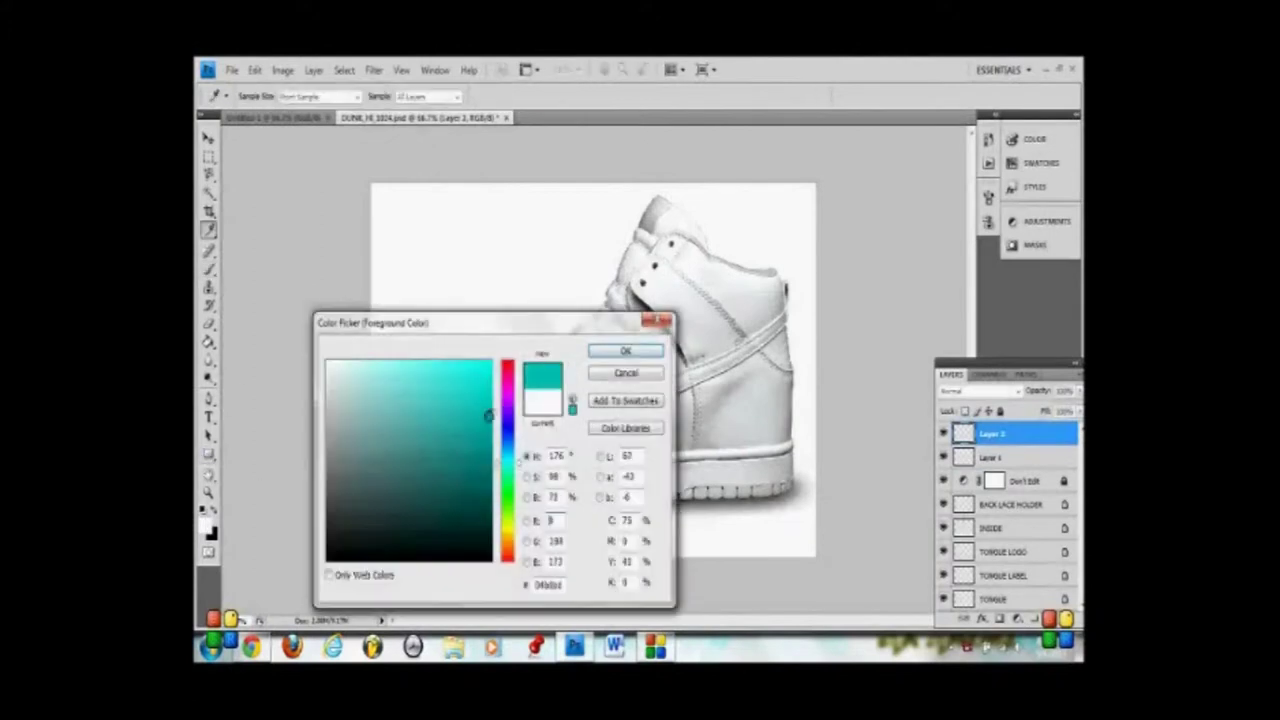
drag(508, 458, 513, 462)
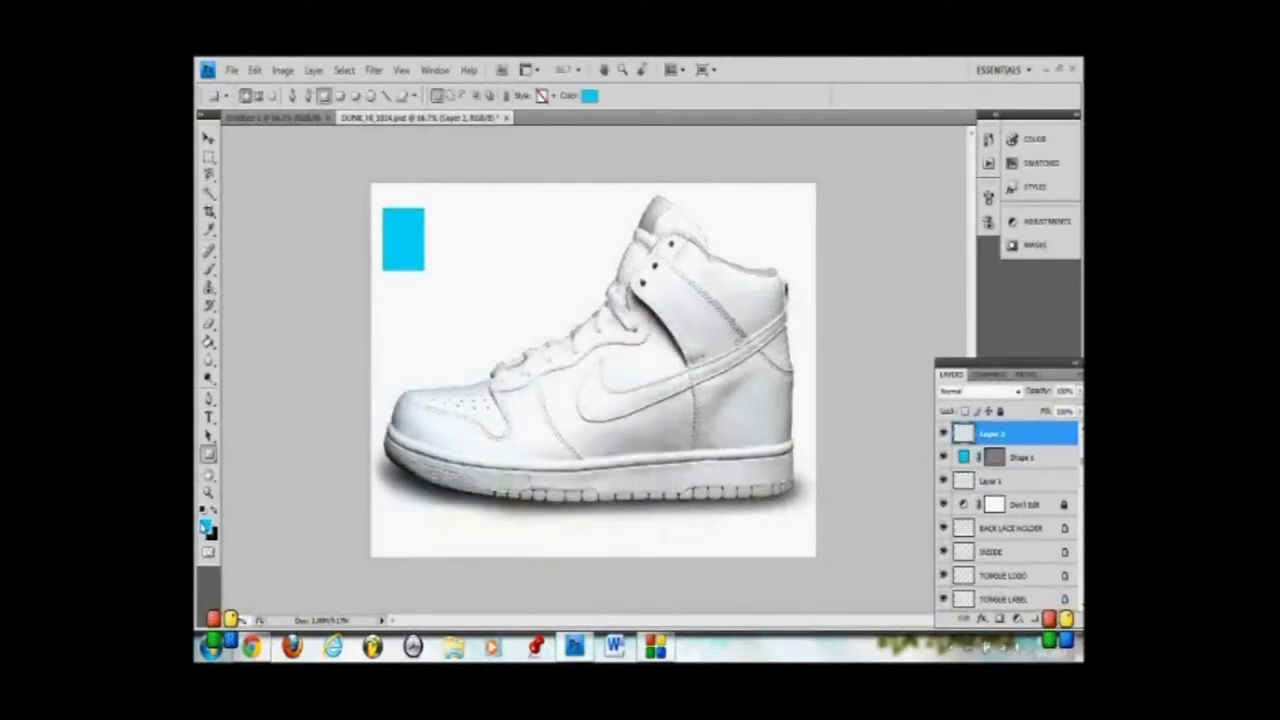
click(205, 524)
click(625, 353)
drag(442, 212, 486, 282)
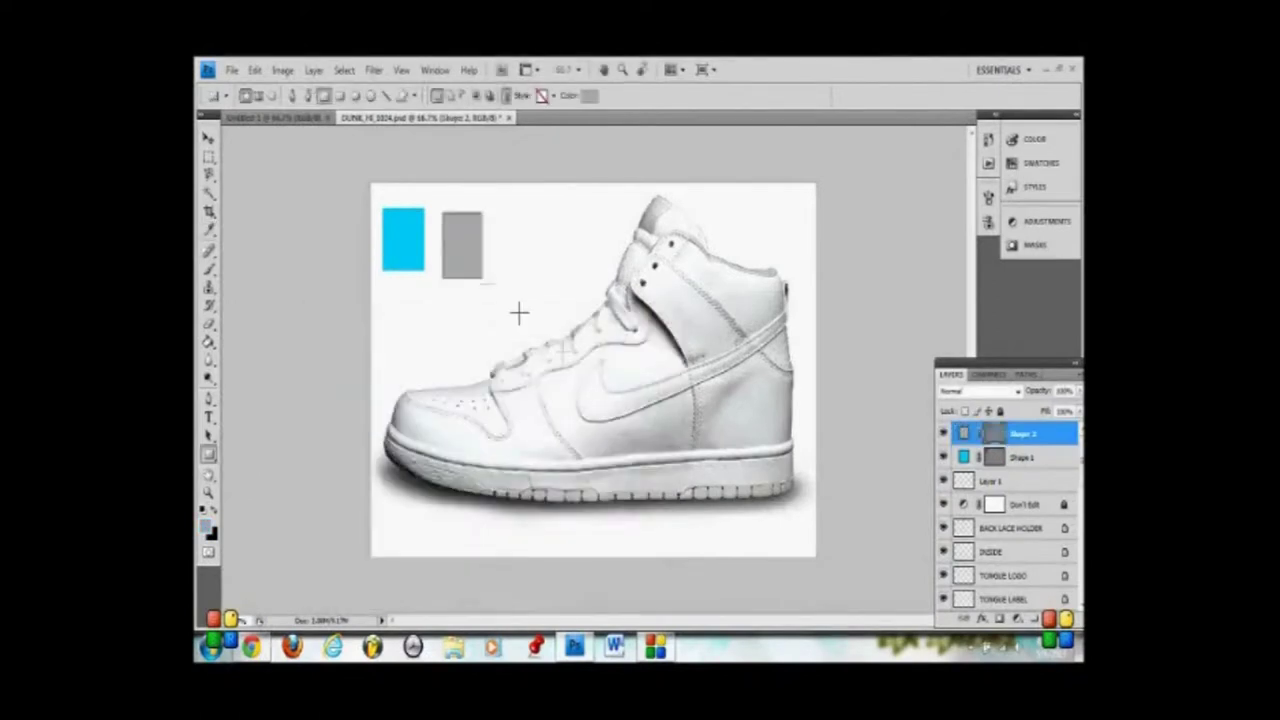
click(1007, 553)
click(209, 228)
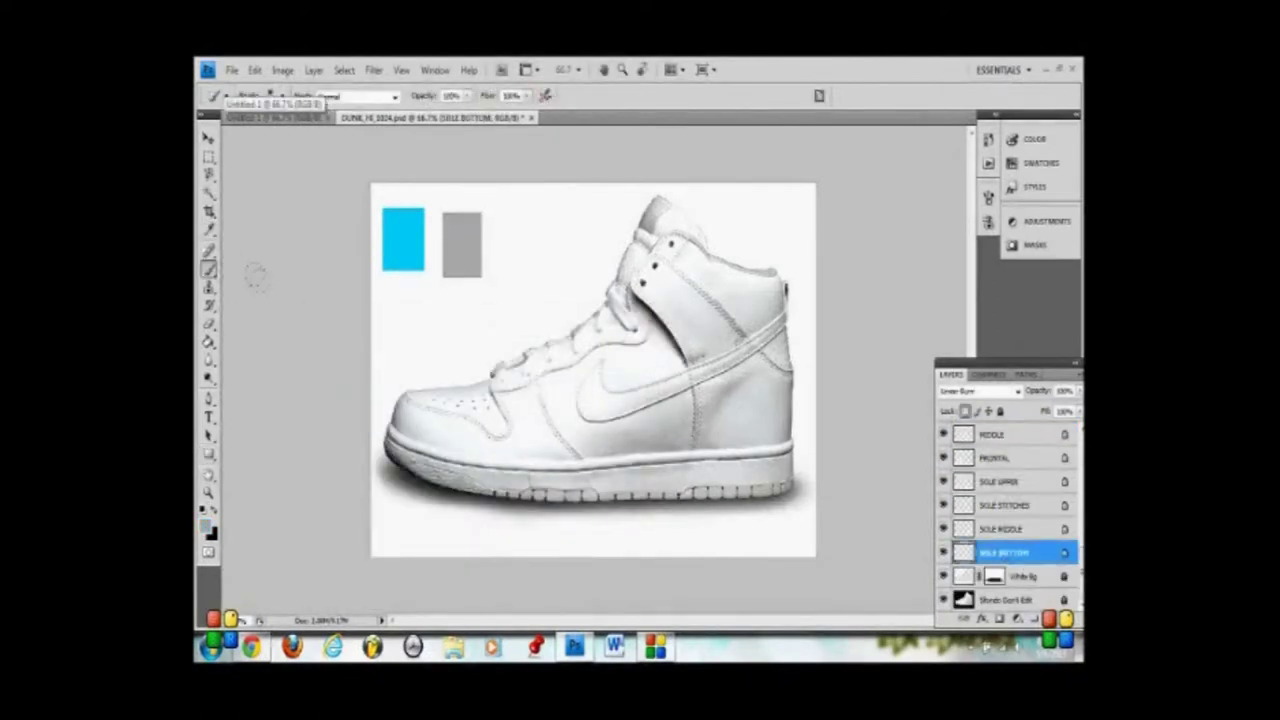
Sample the cyan swatch and brush the SOLE BOTTOM layer cyan, adjusting brush hardness
click(403, 240)
key(b)
drag(400, 458, 790, 490)
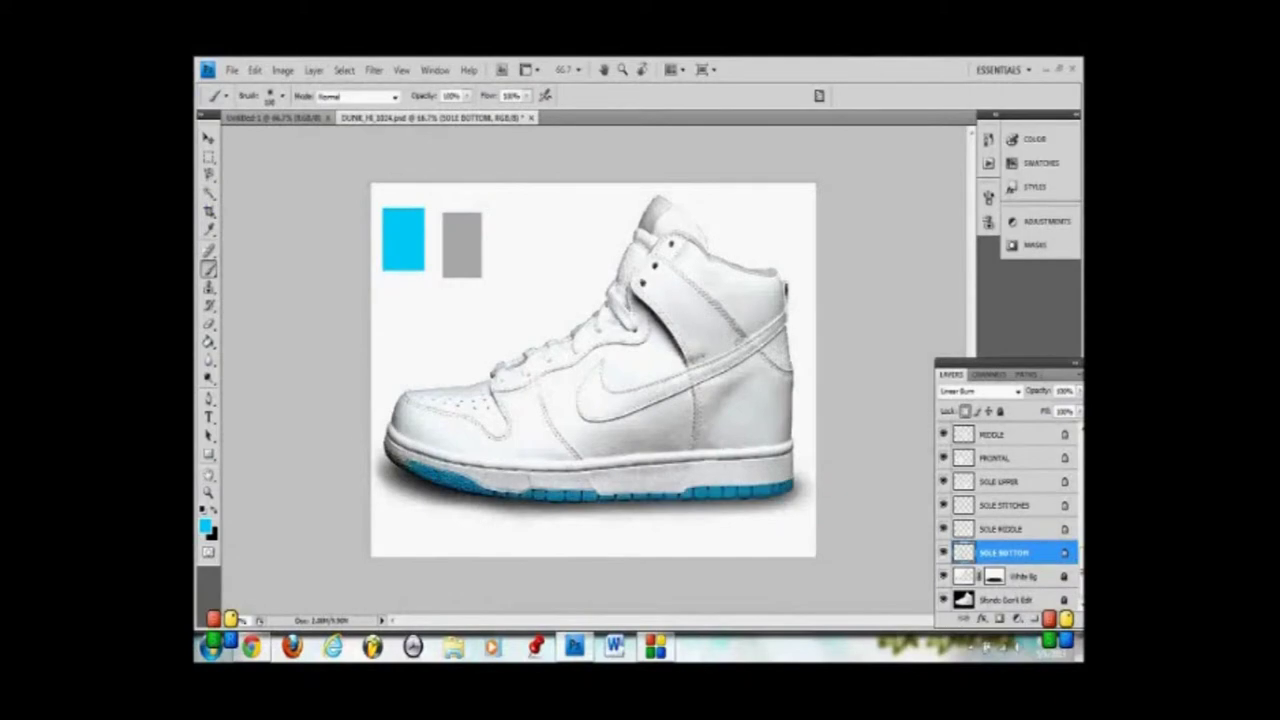
click(205, 525)
click(623, 343)
click(270, 95)
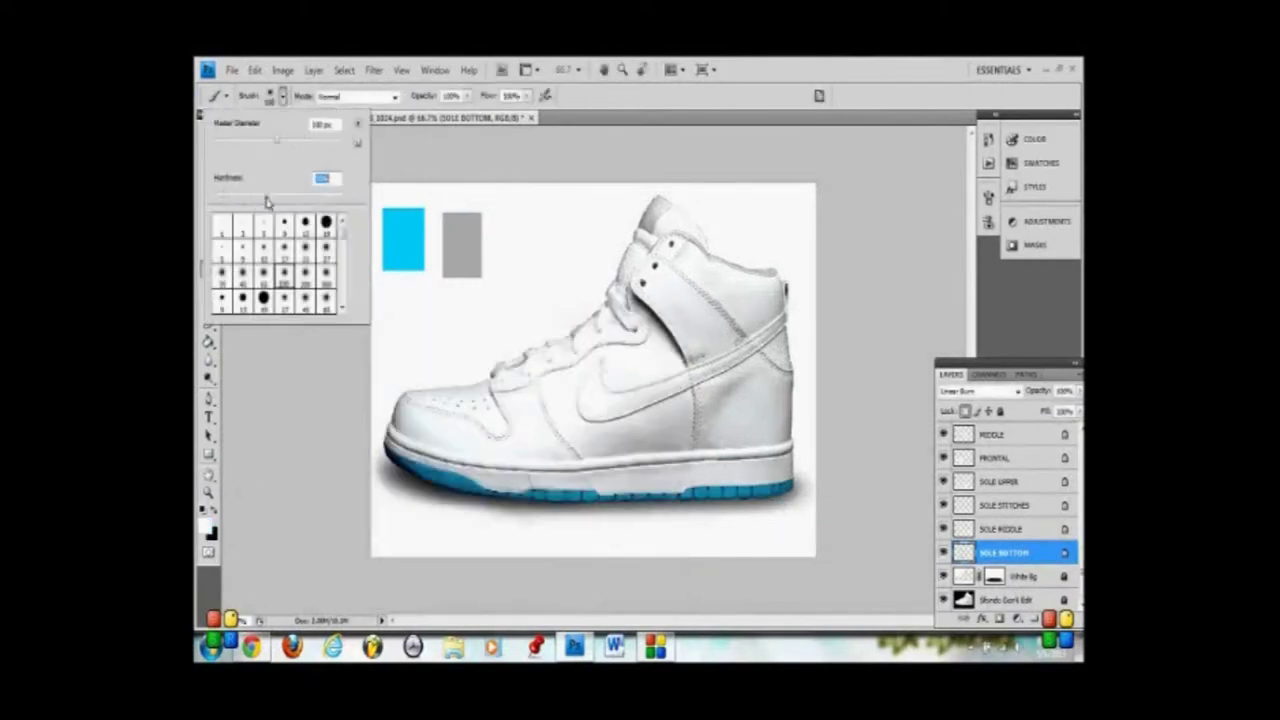
key(Return)
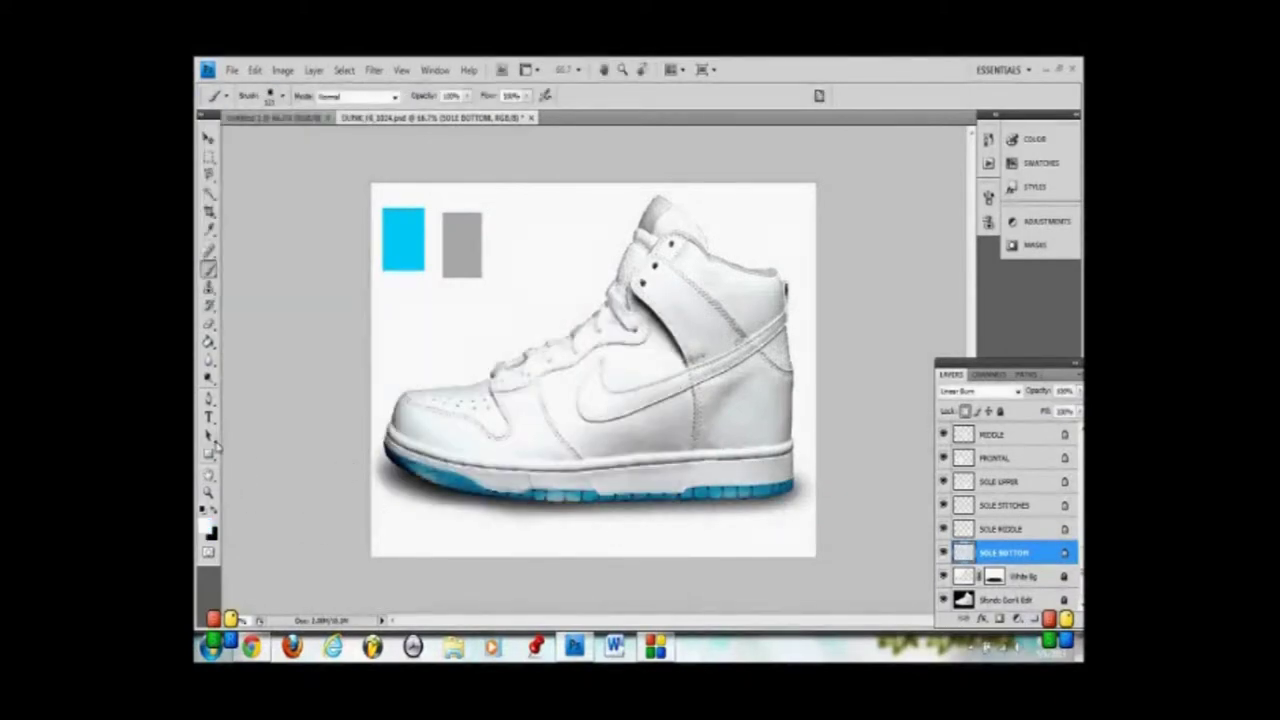
Fill the SOLE MIDDLE layer with cyan and set up a large soft brush tip
click(1003, 528)
alt+click(403, 240)
key(shift+alt+BackSpace)
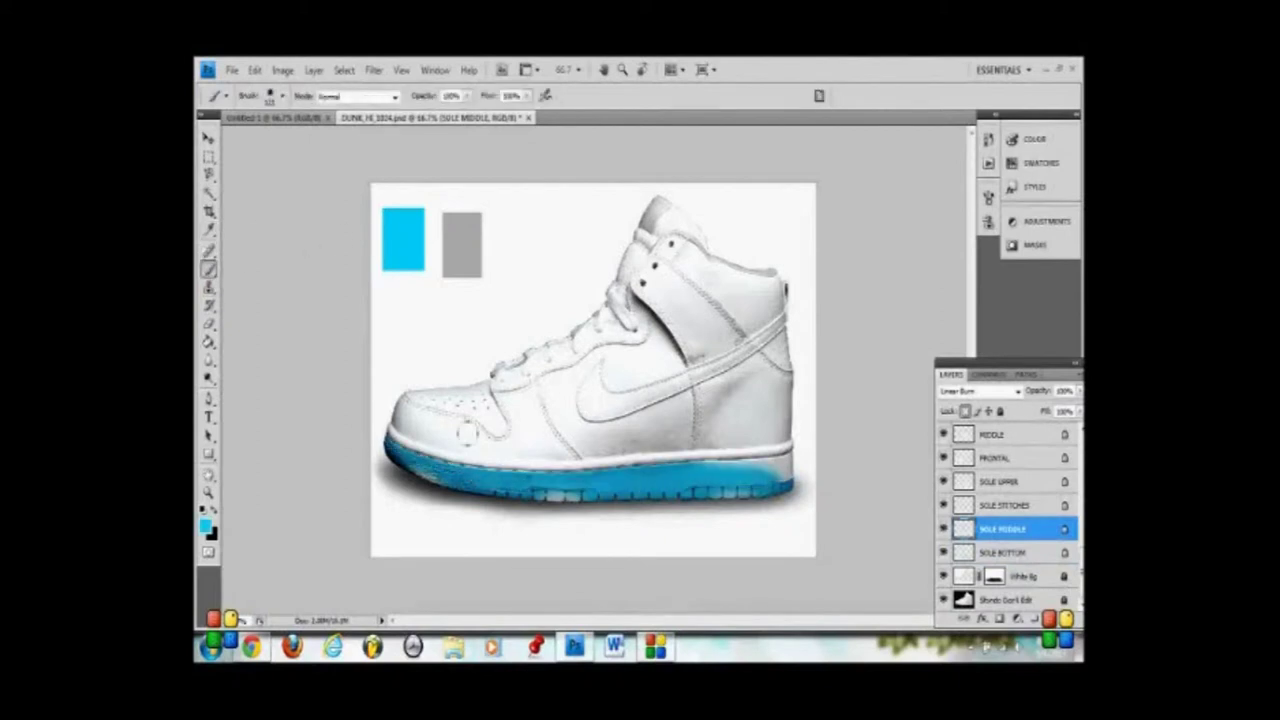
key(x)
click(270, 95)
key(Return)
click(283, 95)
key(Return)
click(283, 95)
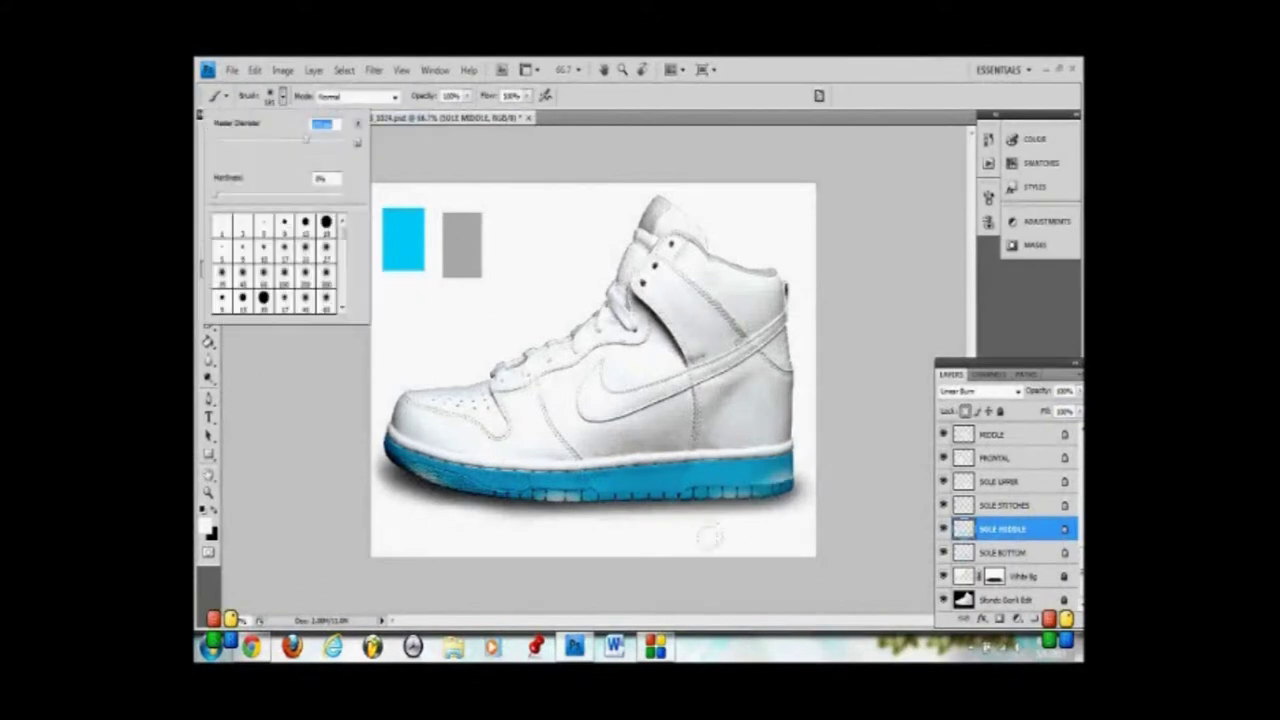
key(Return)
Soften the sole with a white stroke, then repaint it a deeper blue
drag(395, 462, 785, 478)
alt+click(403, 239)
drag(395, 462, 785, 478)
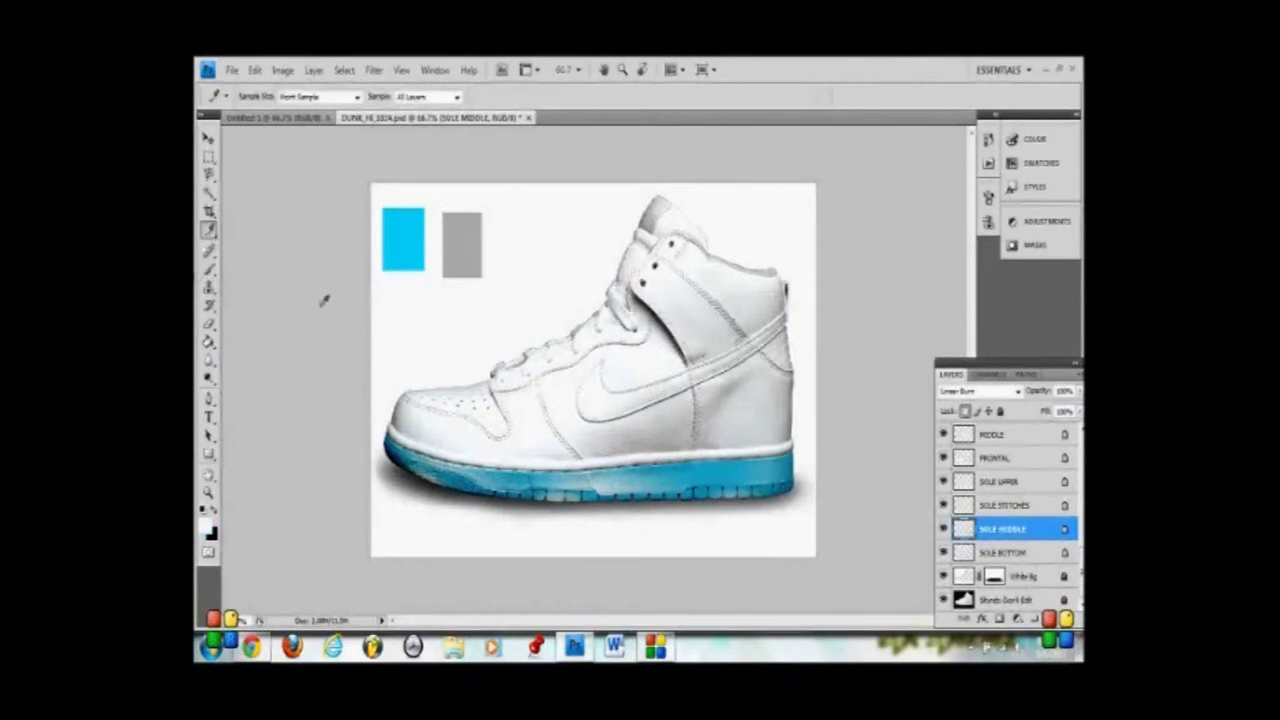
alt+click(420, 330)
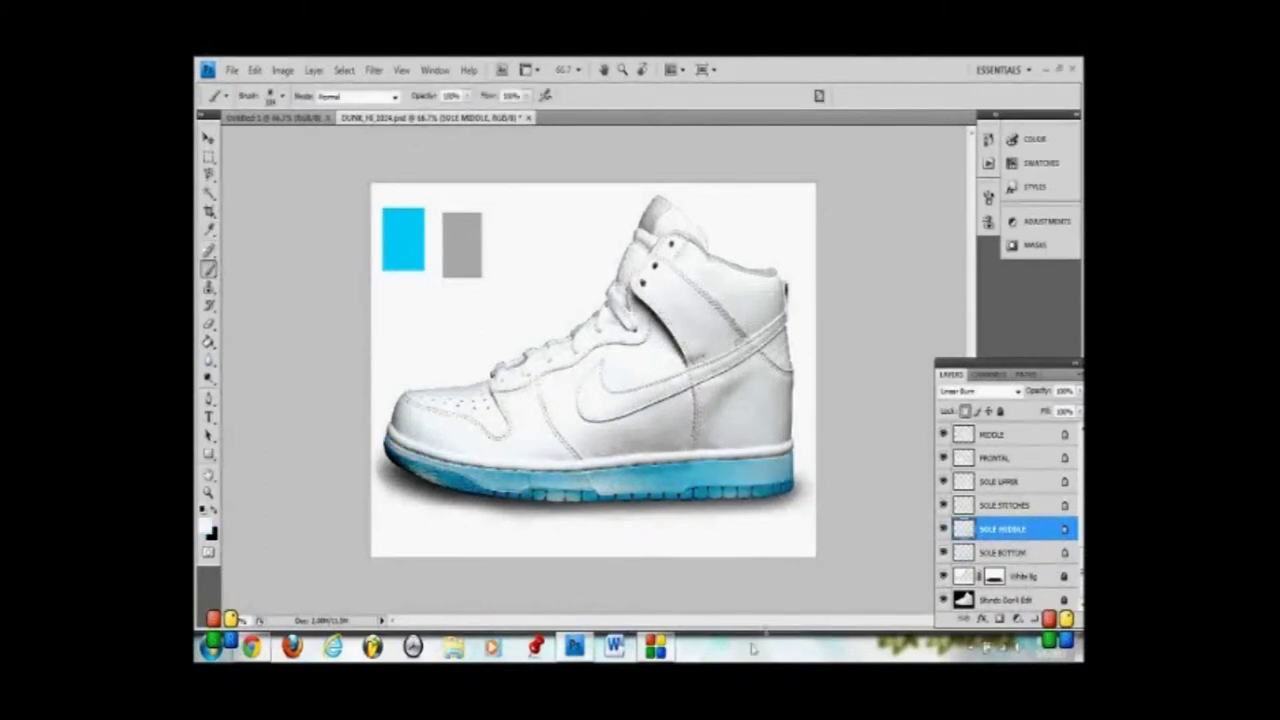
alt+click(403, 239)
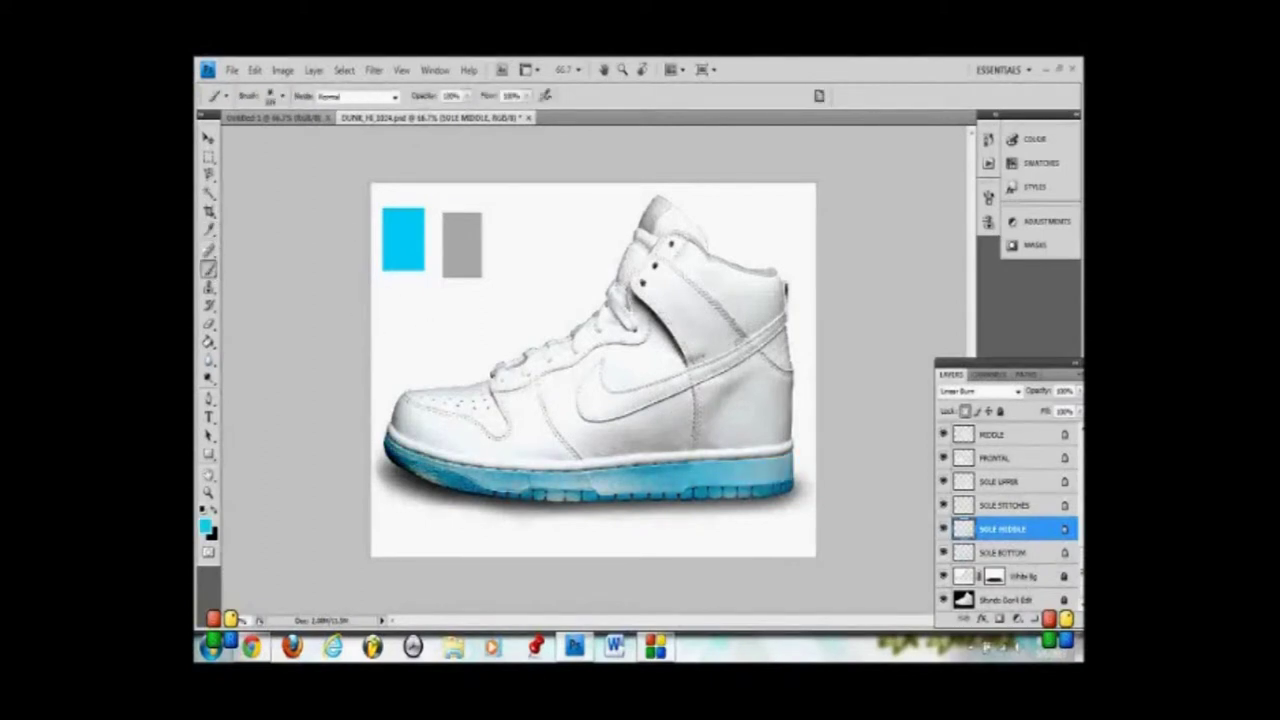
Fill the SOLE UPPER band and the FRONTAL toe layer with cyan
key(alt+bracketleft)
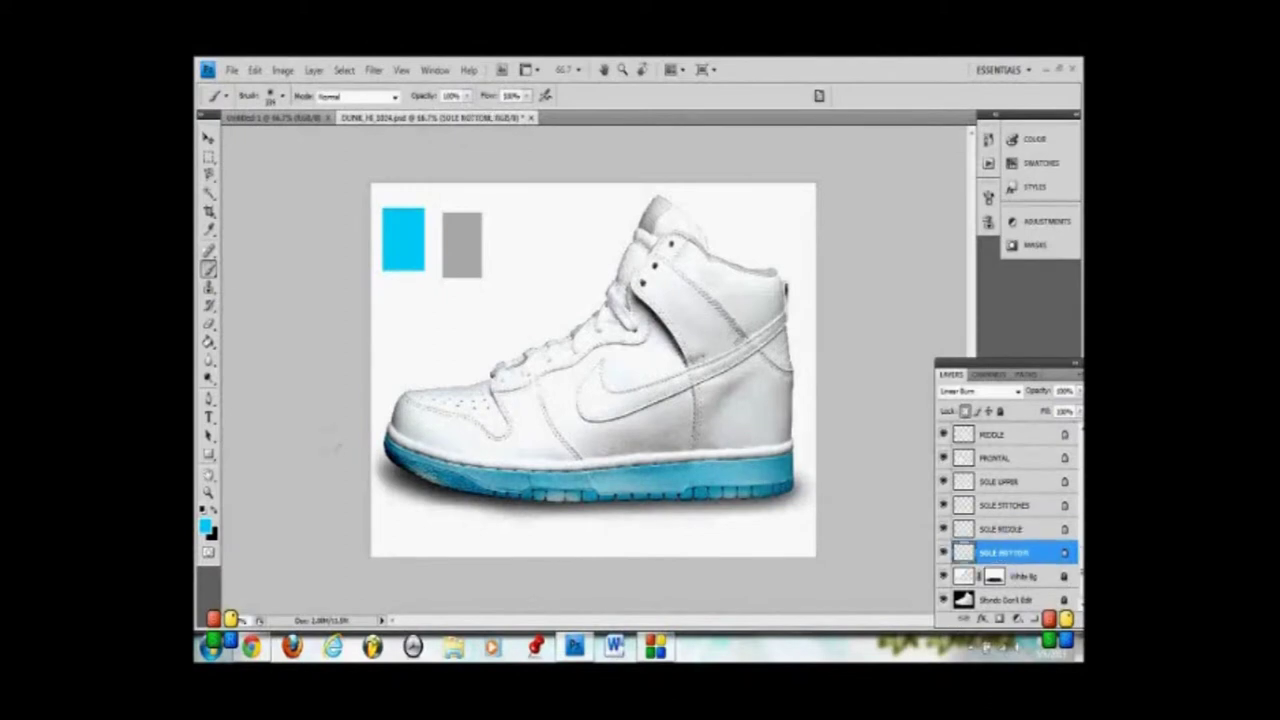
click(1010, 505)
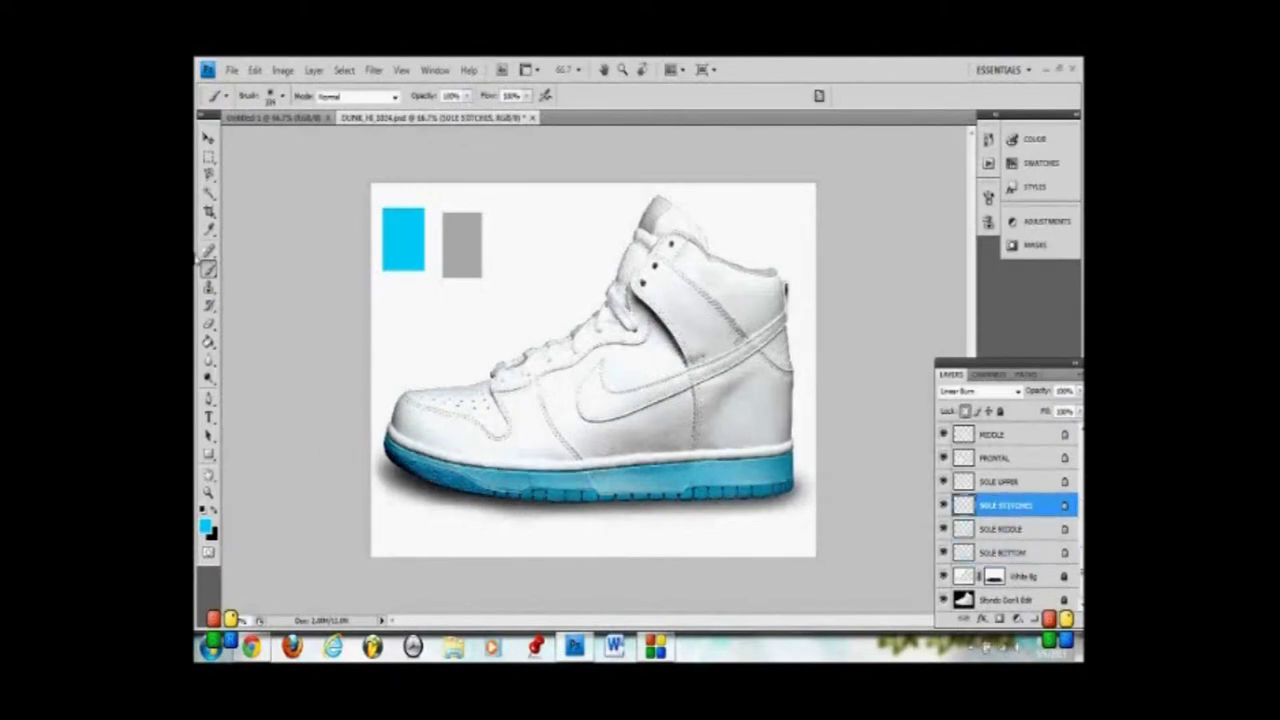
key(alt+bracketright)
key(alt+BackSpace)
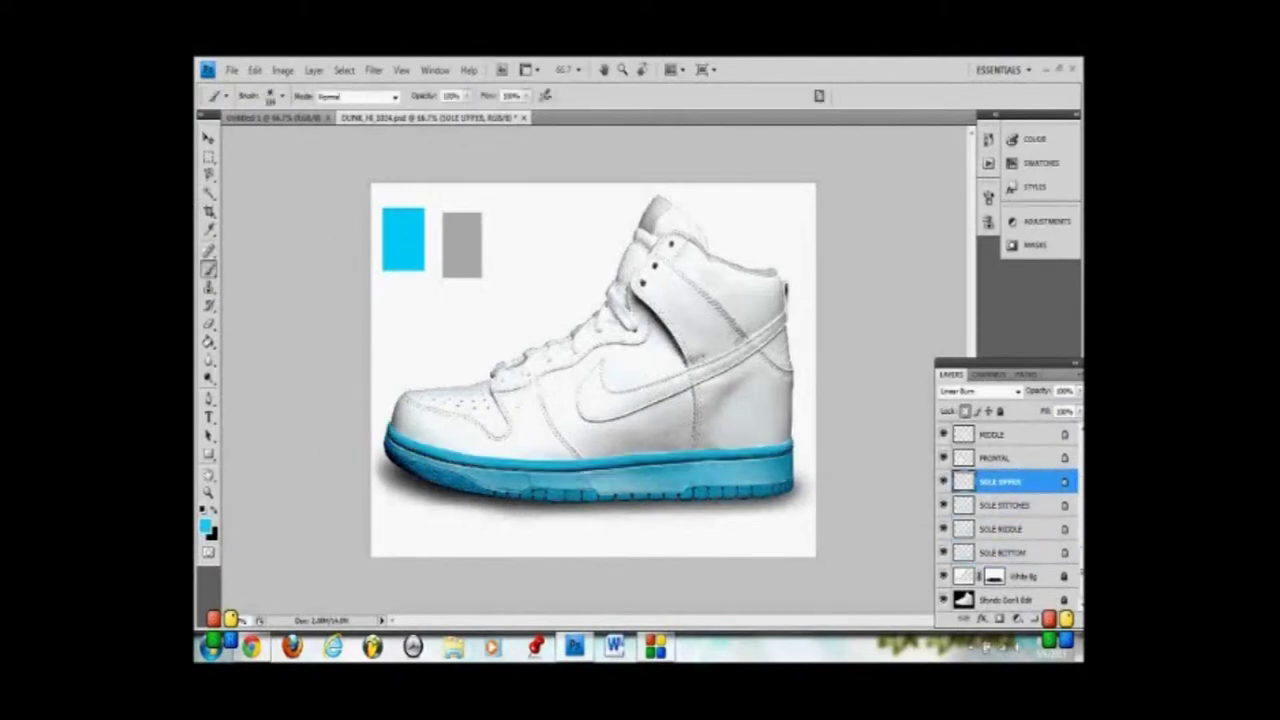
key(alt+bracketright)
key(alt+BackSpace)
alt+click(450, 250)
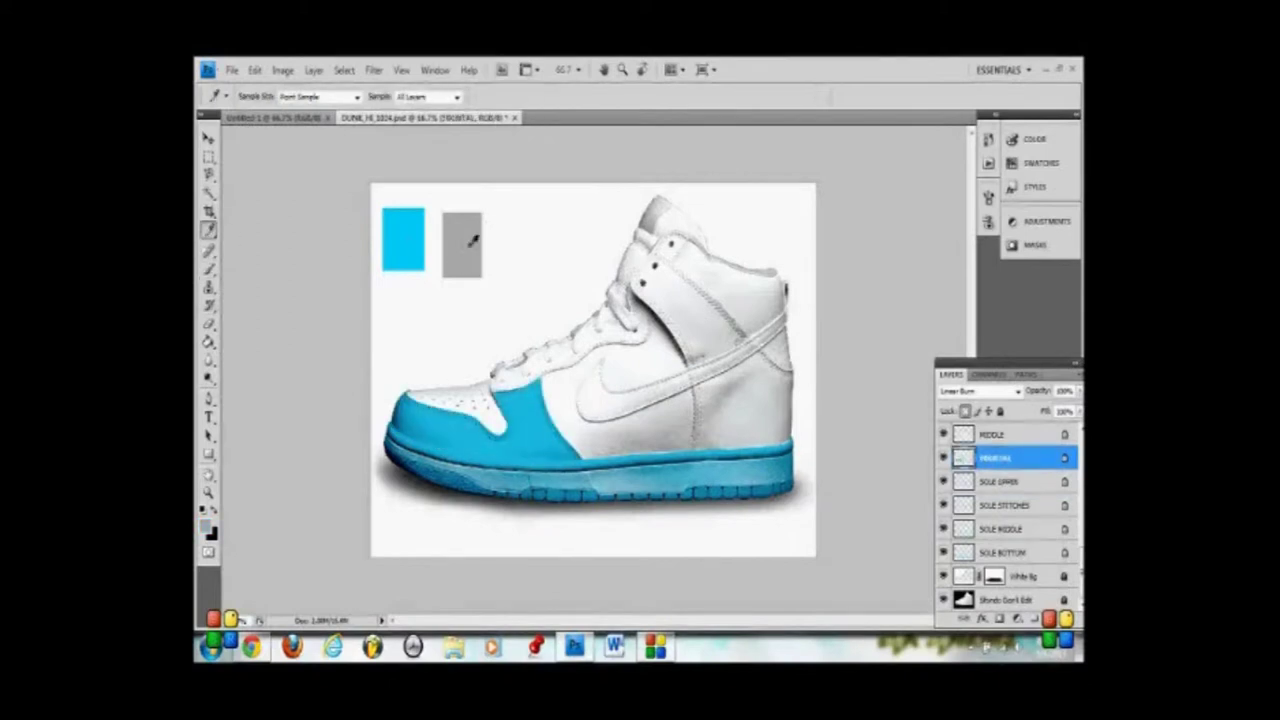
Shade the toe grey near the swoosh and paint the toe area solid cyan
drag(530, 395, 500, 432)
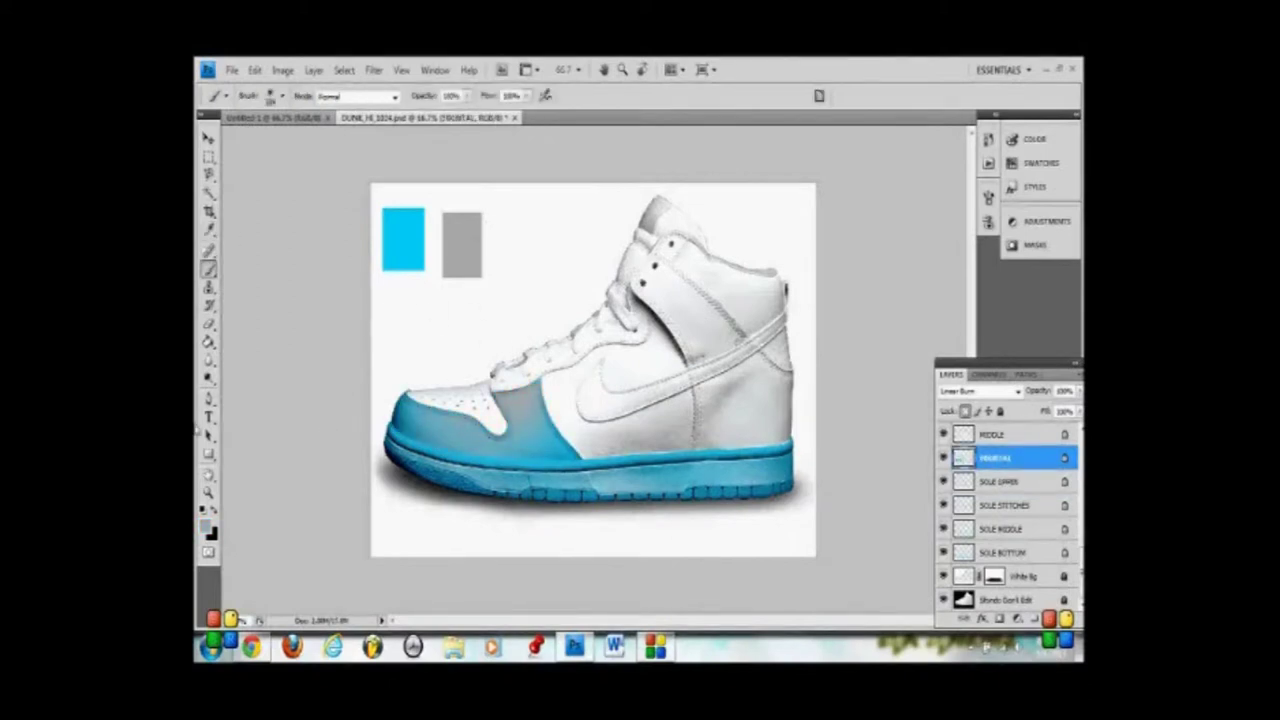
key(i)
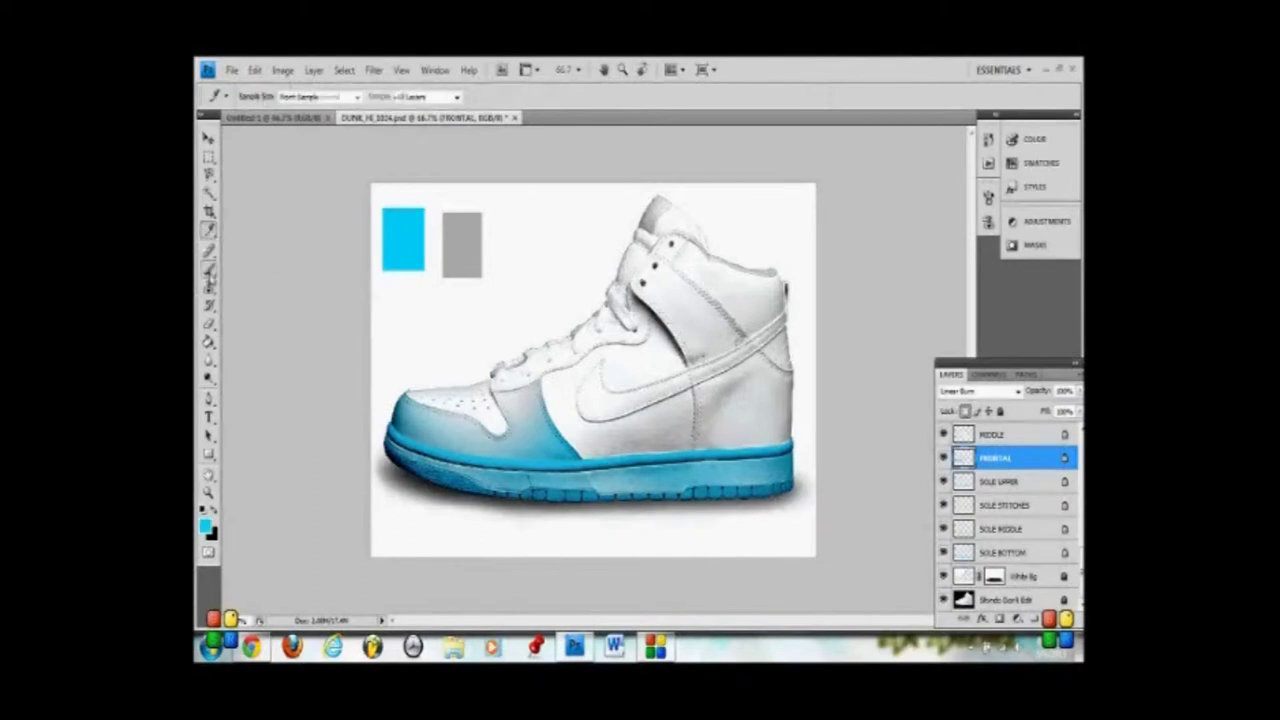
key(b)
drag(440, 440, 530, 410)
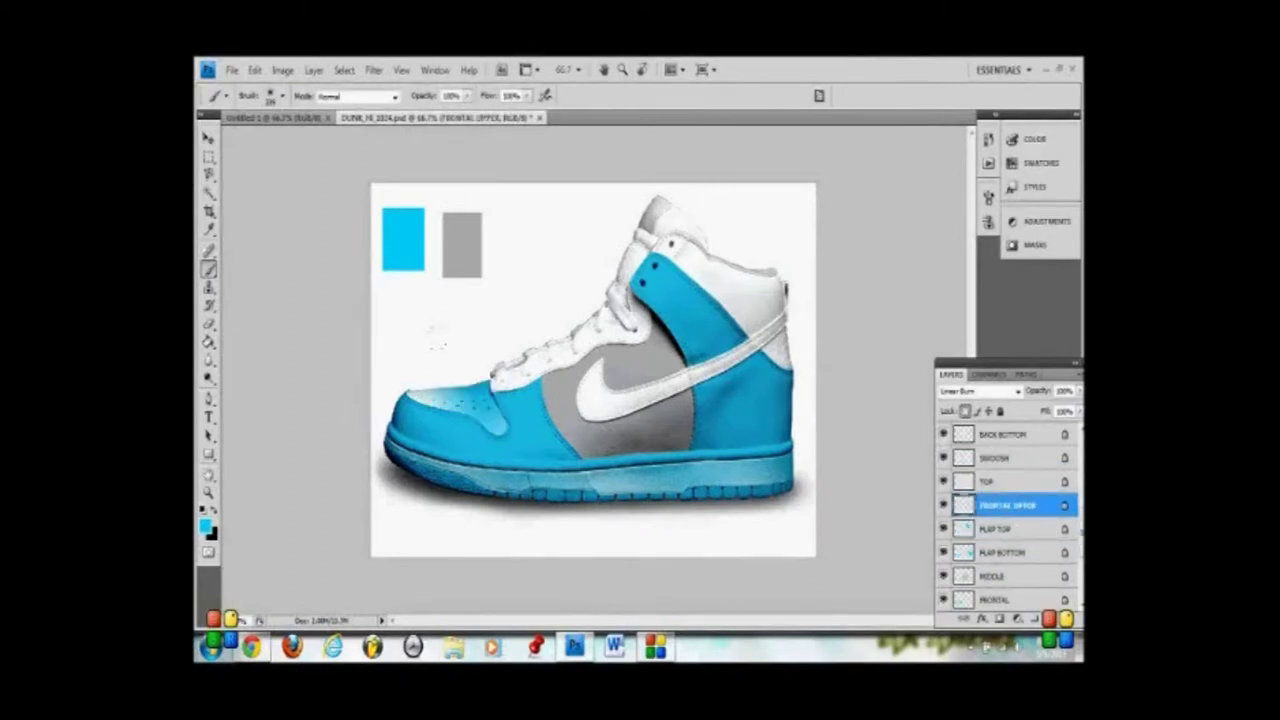
Paint the BACK TOP panel a lighter cyan
click(1014, 484)
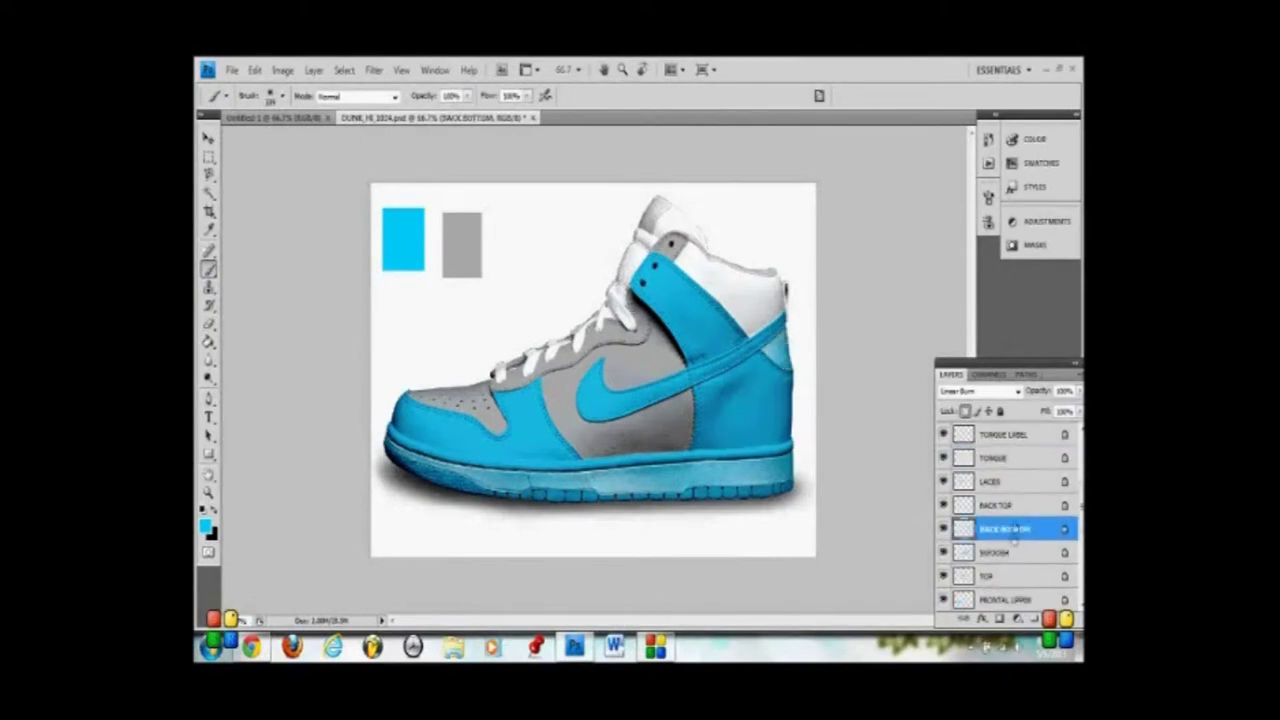
click(1000, 505)
drag(700, 255, 775, 320)
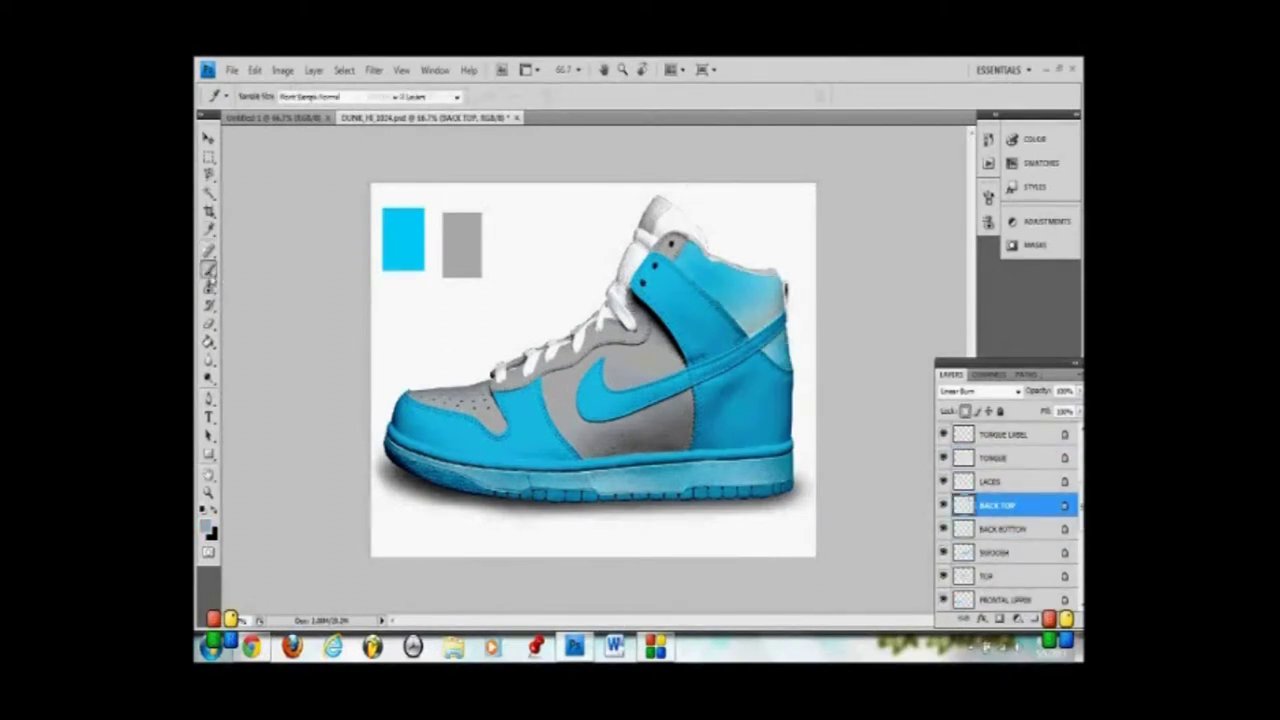
Colour the LACES and TONGUE layers cyan and darken the TONGUE LABEL
click(1005, 528)
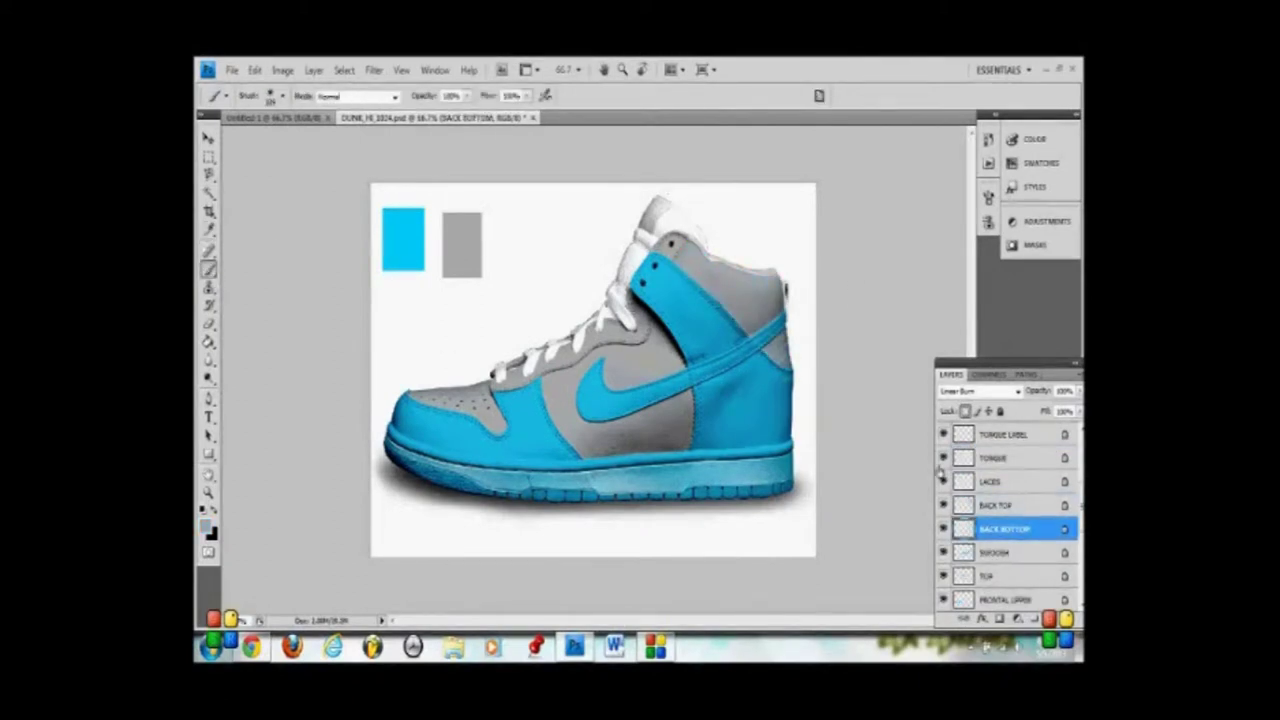
click(1017, 490)
scroll(1010, 500, up, 1)
click(1000, 505)
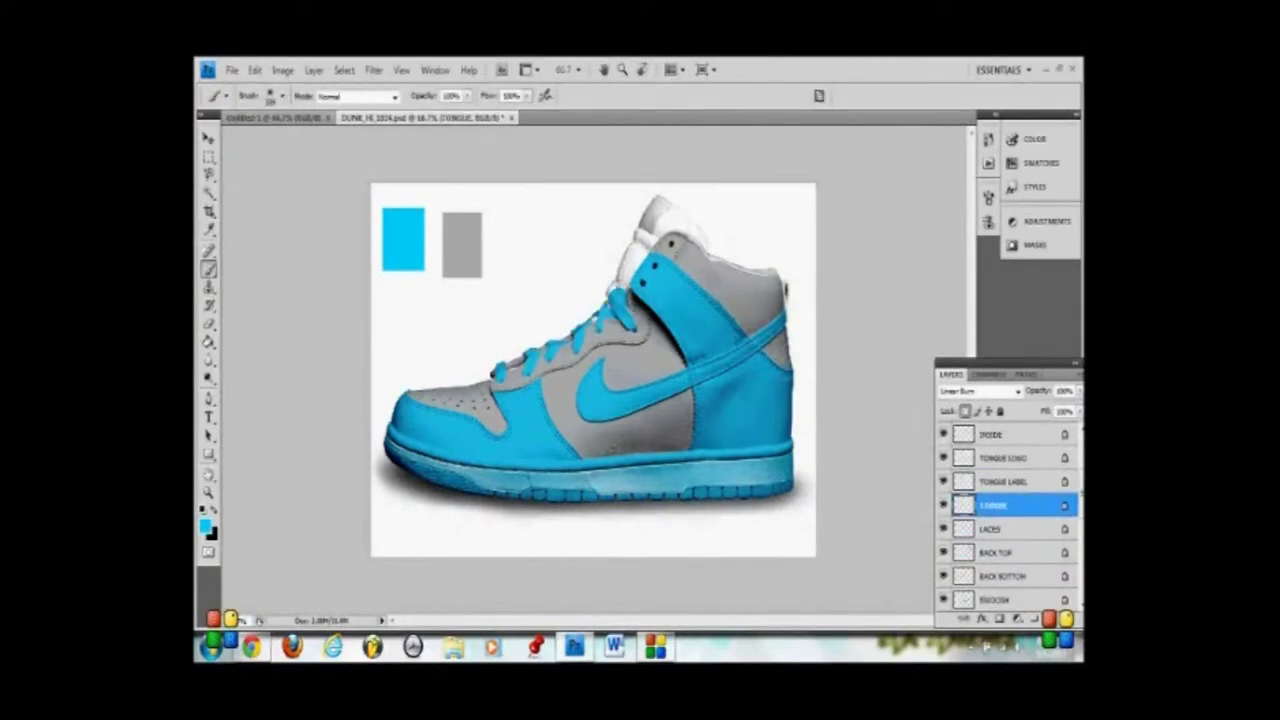
key(alt+BackSpace)
click(1020, 484)
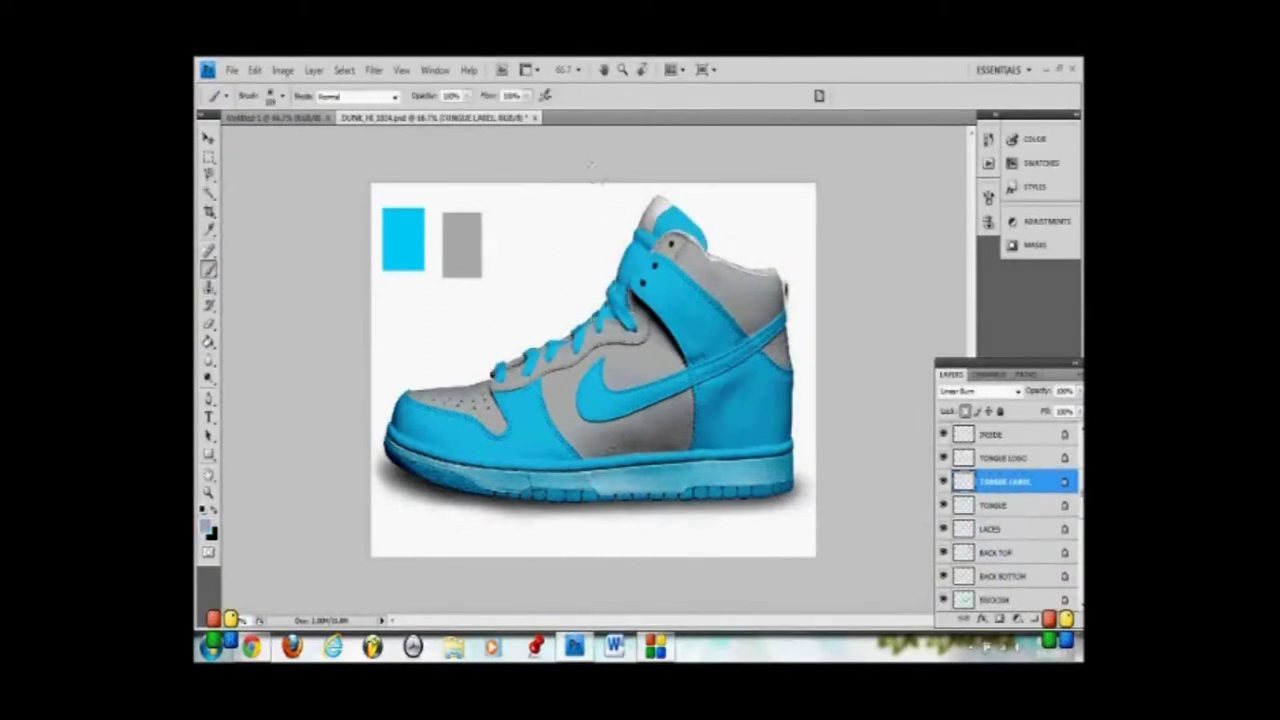
key(alt+BackSpace)
Work through the TONGUE LOGO, INSIDE and BACK LACE HOLDER layers, turning the inner collar lining grey
key(alt+bracketright)
click(208, 270)
scroll(1010, 500, up, 2)
click(1017, 530)
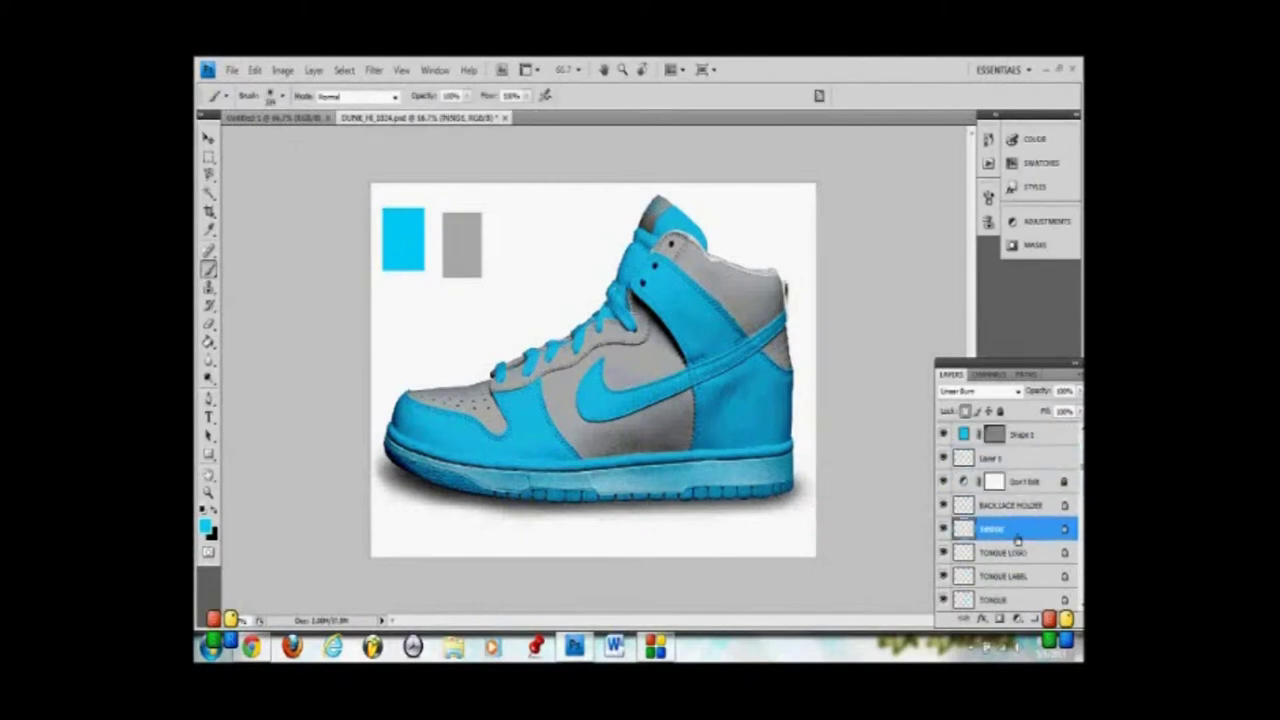
click(1024, 506)
scroll(1025, 541, up, 1)
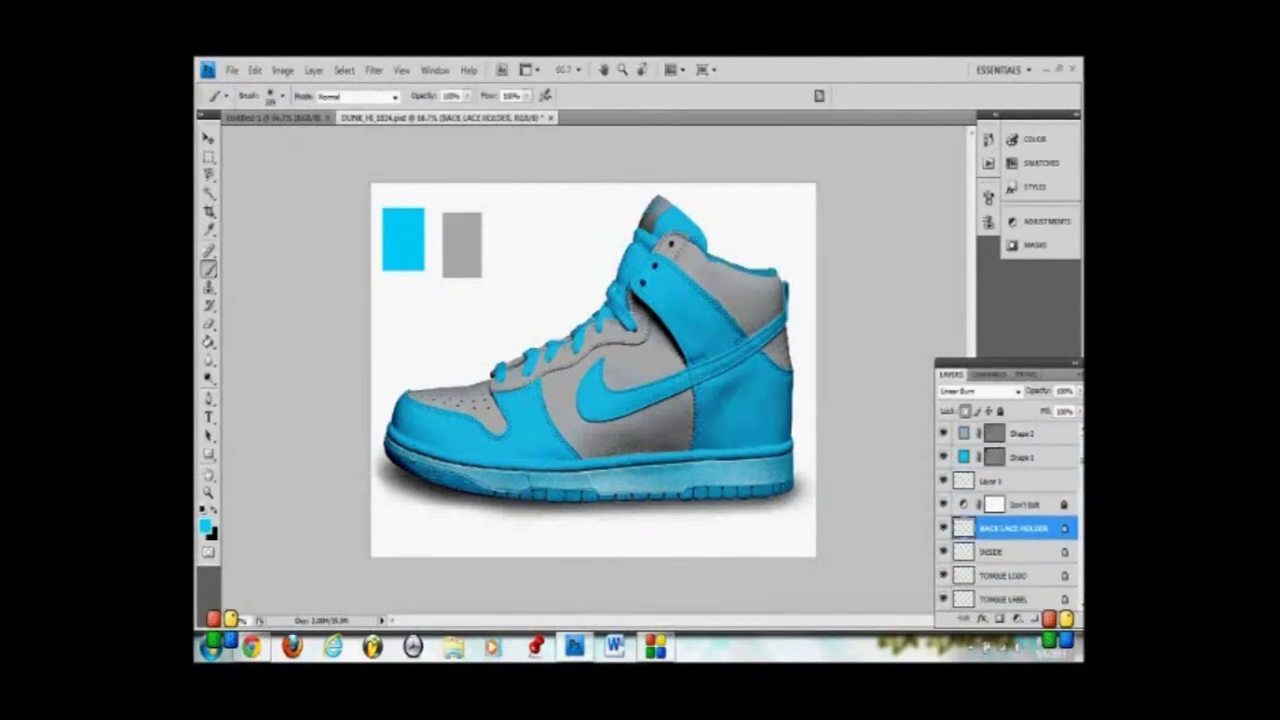
click(313, 70)
mouse_move(333, 245)
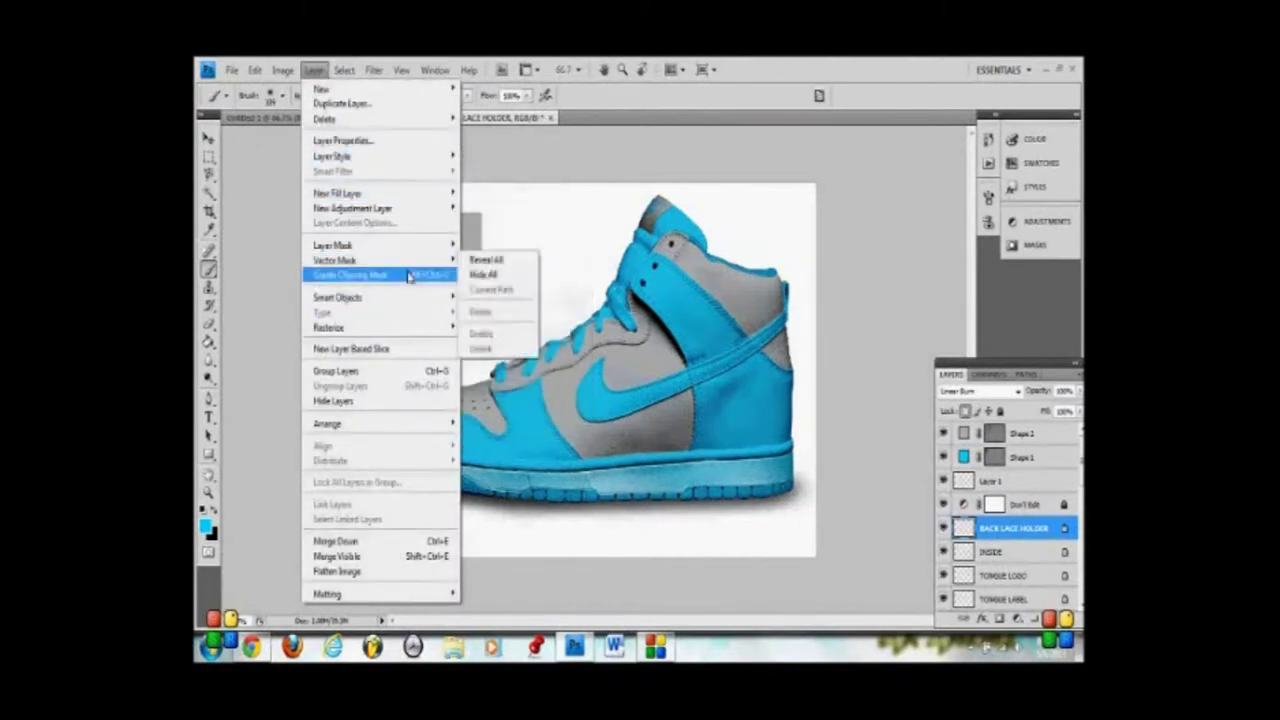
Merge BACK LACE HOLDER into INSIDE, group the shoe layers, and flatten them into one
click(409, 545)
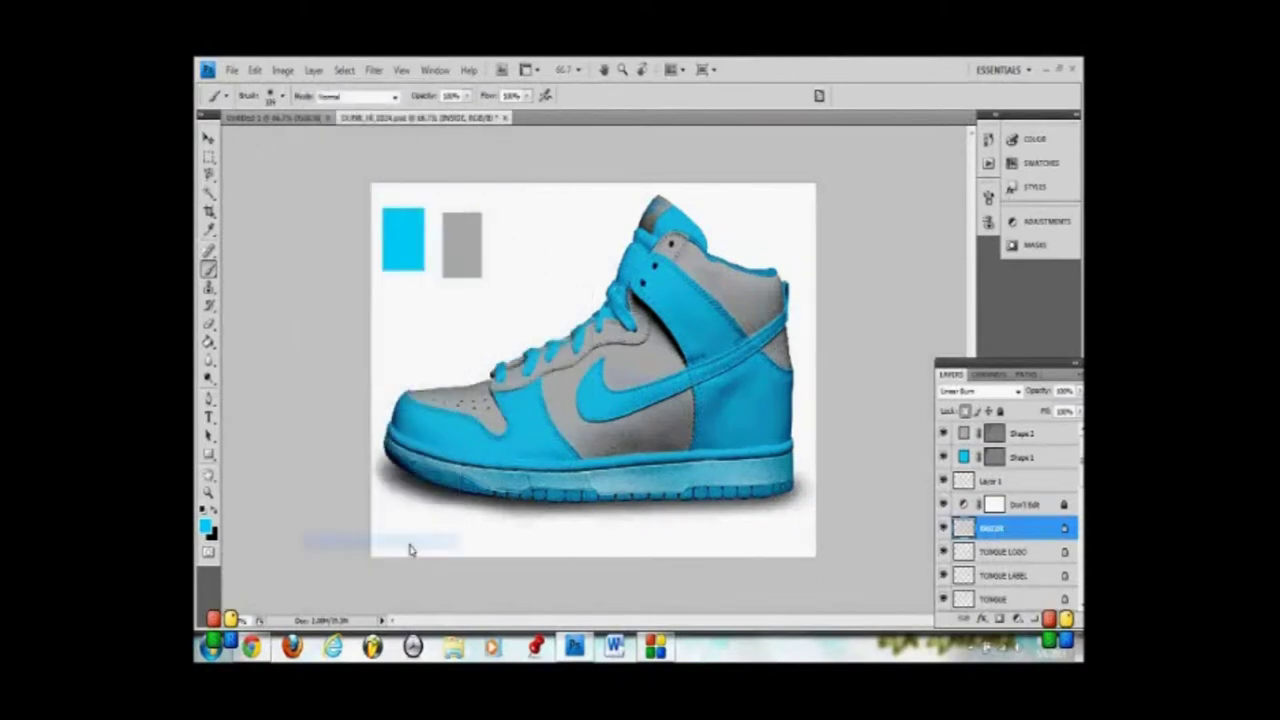
click(1010, 393)
click(965, 295)
click(1033, 620)
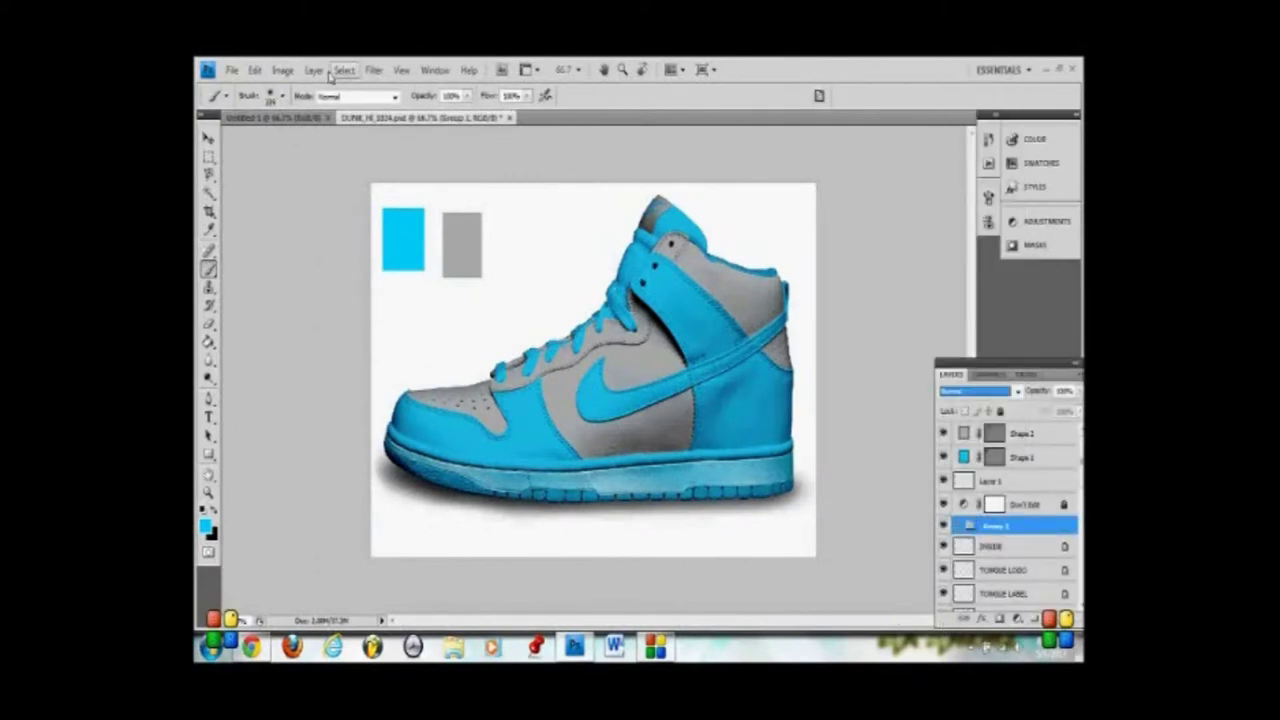
click(313, 70)
click(370, 557)
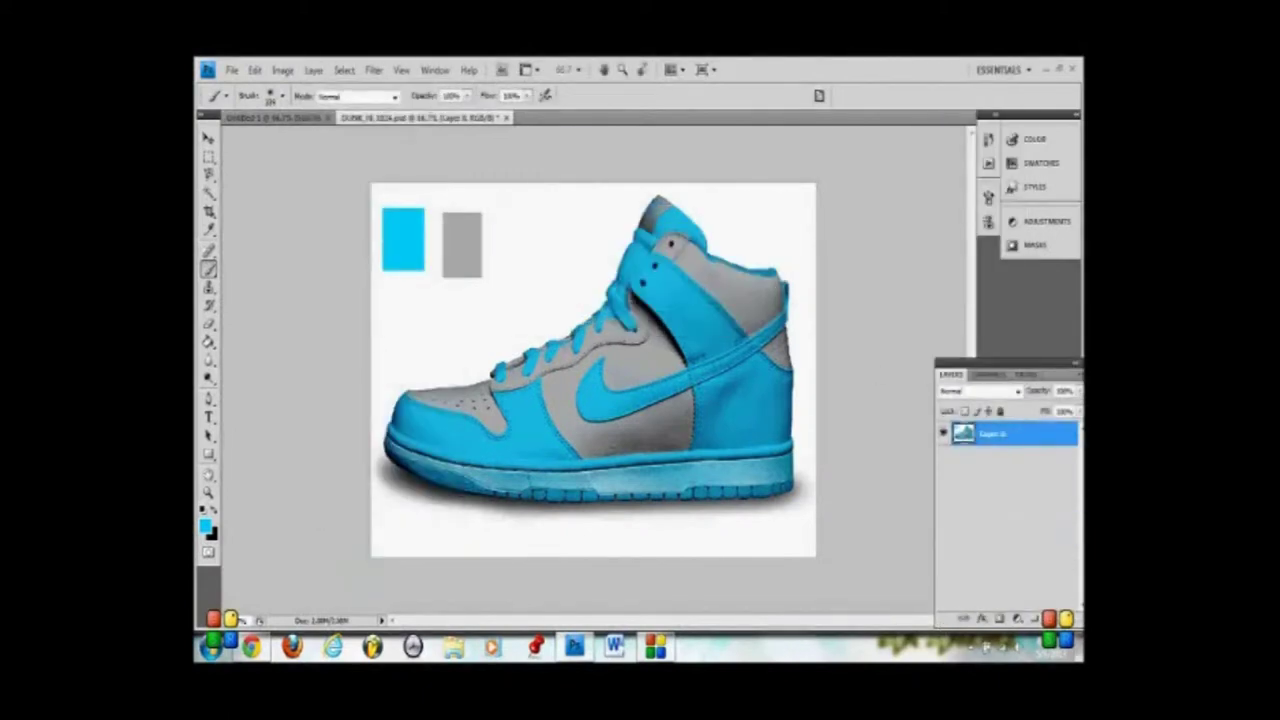
Erase the two colour swatches beside the shoe
click(209, 323)
drag(428, 229, 540, 215)
click(208, 138)
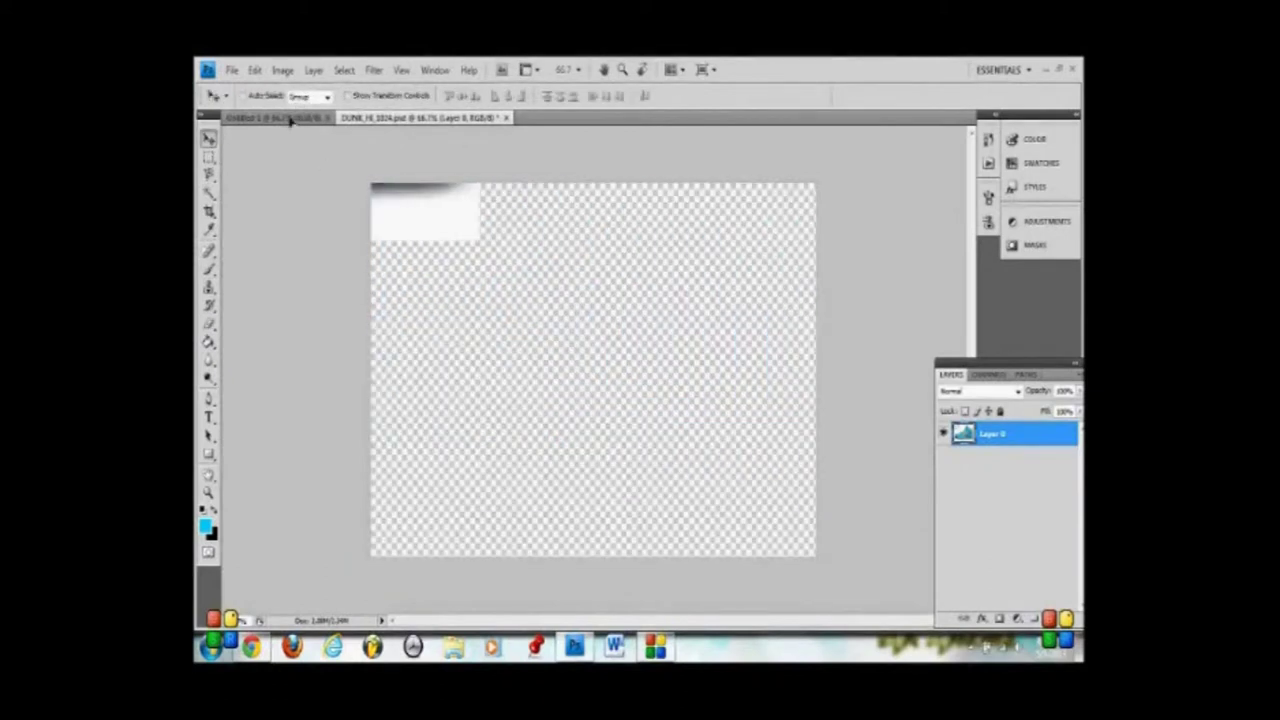
Bring the shoe into Untitled-1 as Layer 1, scale it smaller, centre it, and add empty layers below
drag(290, 120, 850, 410)
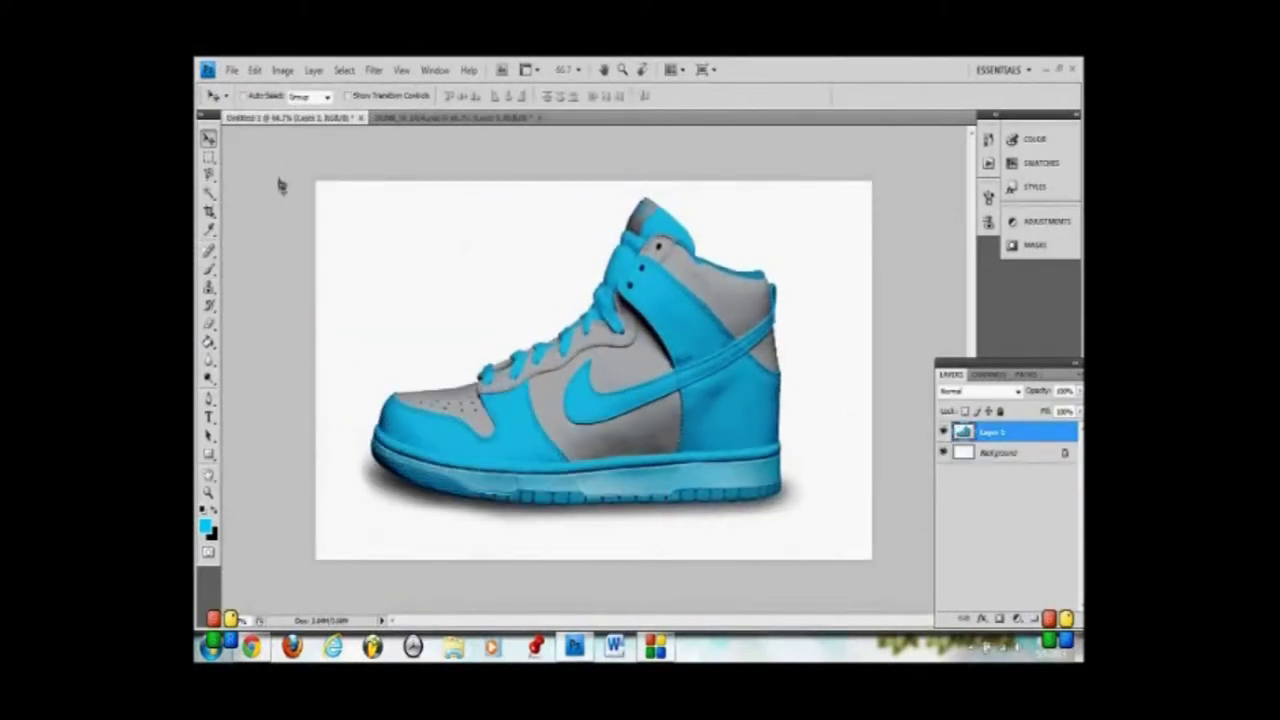
click(255, 70)
click(457, 380)
drag(814, 551, 728, 512)
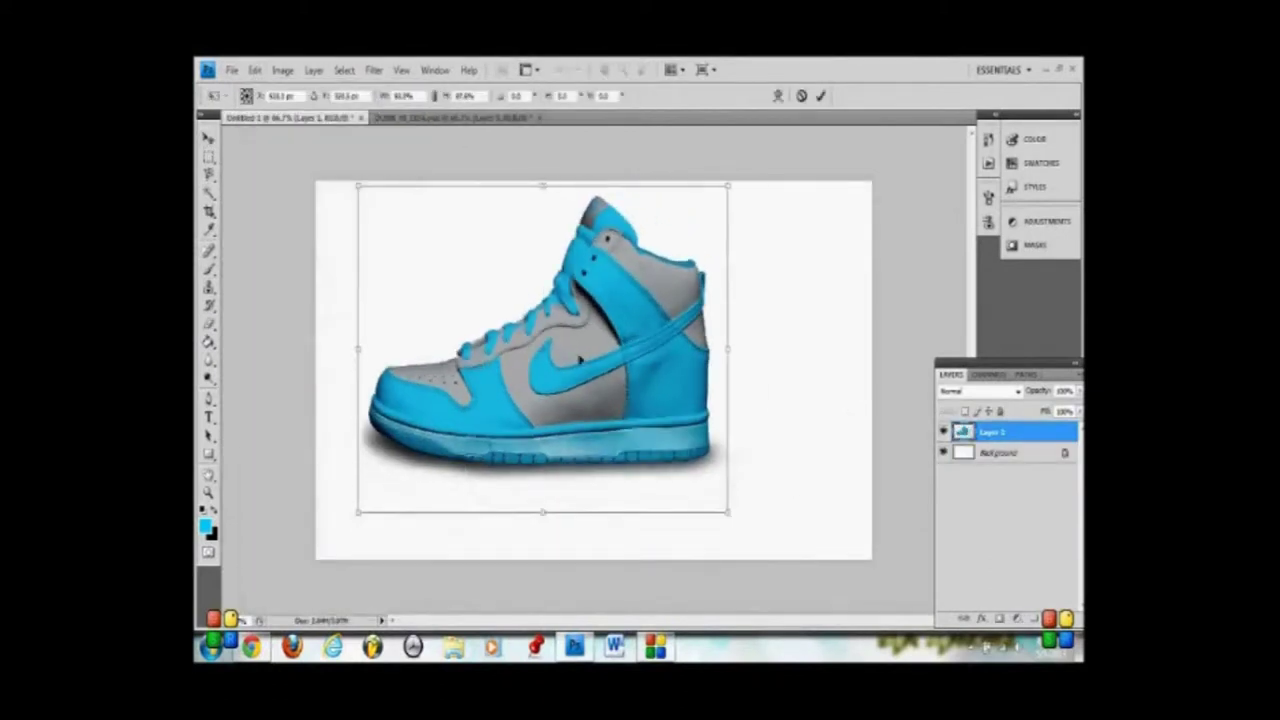
drag(618, 385, 655, 398)
key(Return)
drag(814, 371, 840, 385)
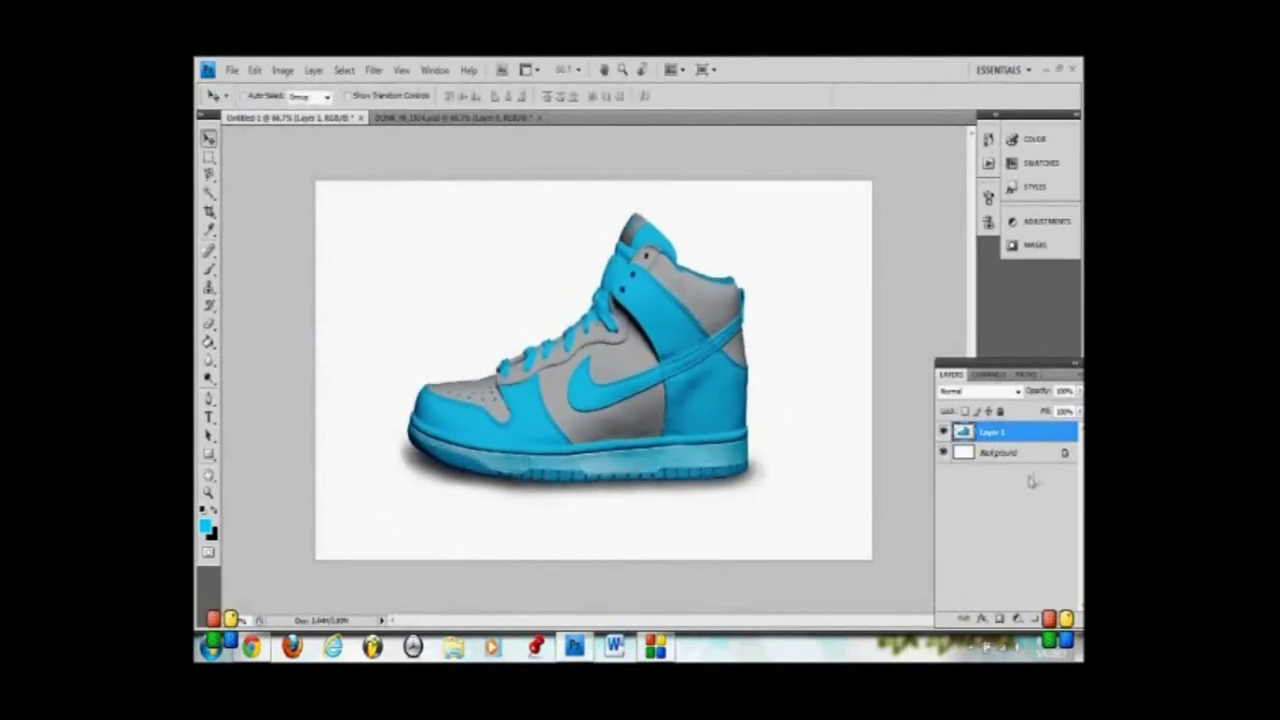
key(ctrl+shift+alt+n)
key(ctrl+shift+alt+n)
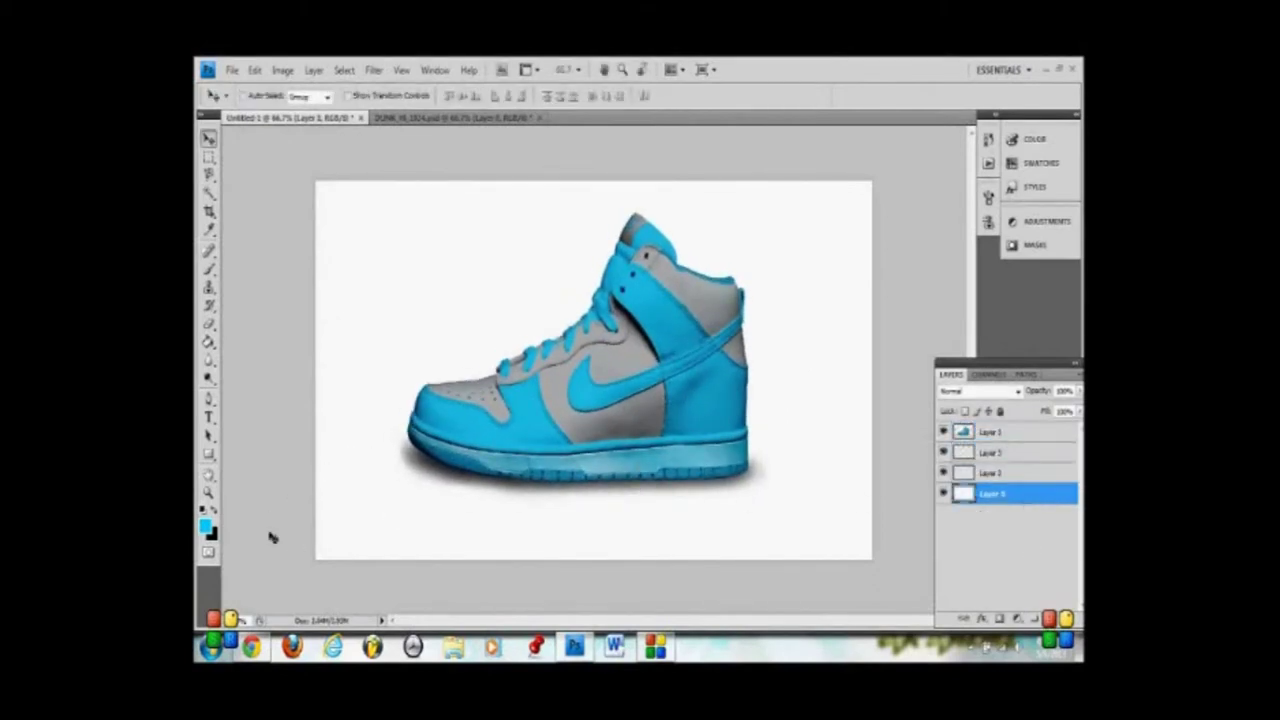
click(205, 525)
Fill Layer 0 with blue and Magic Wand-delete the white area around the shoe
click(640, 355)
key(g)
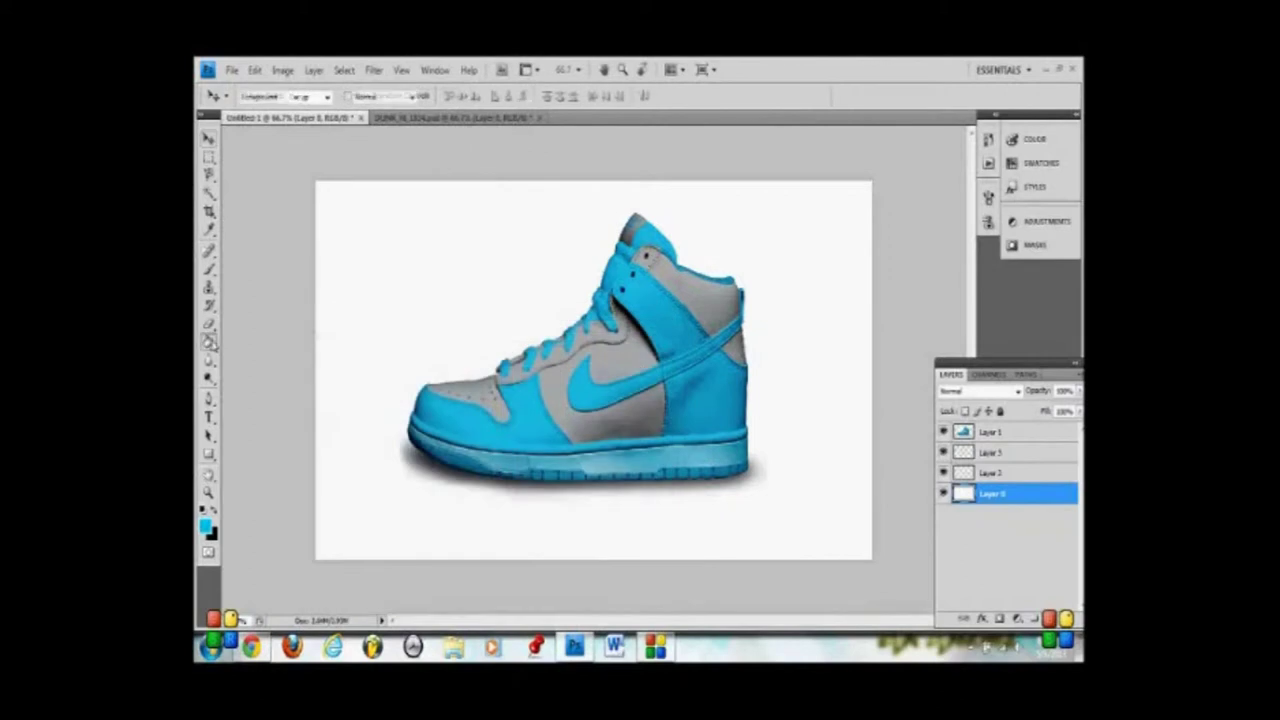
click(380, 331)
click(990, 433)
key(w)
click(483, 340)
key(Delete)
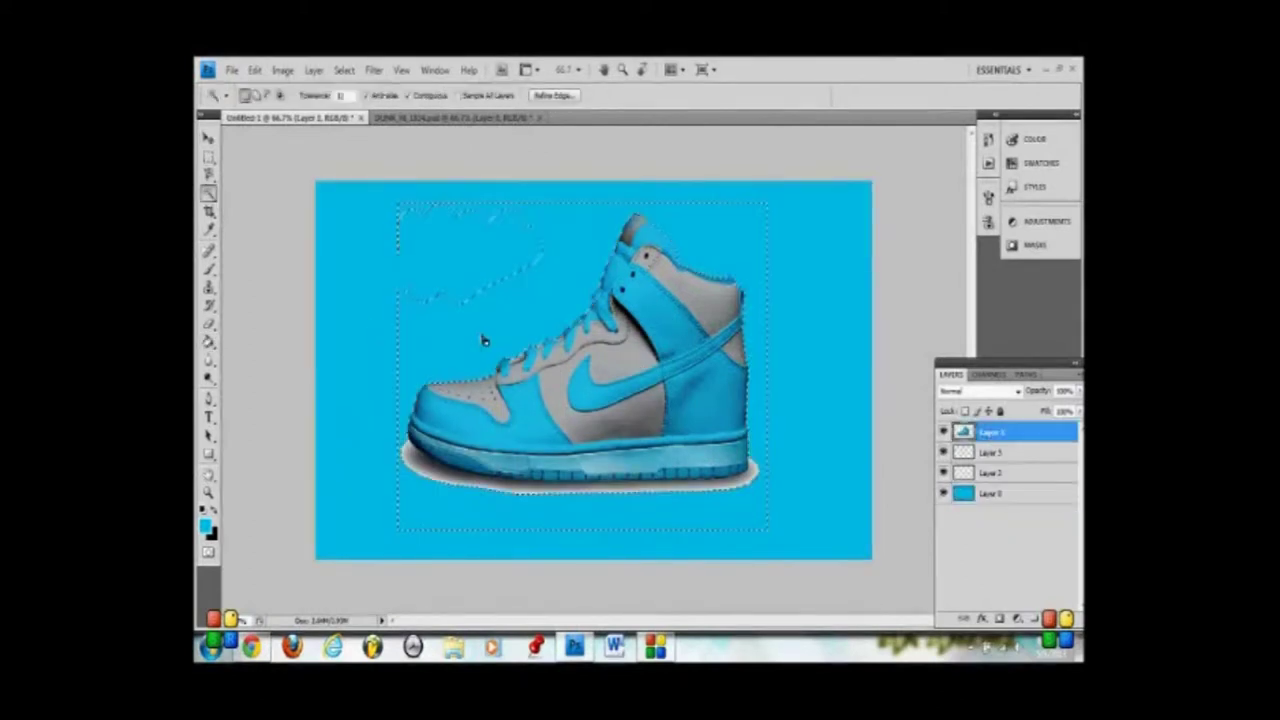
Zoom the view to 200%
key(z)
alt+click(564, 497)
click(565, 69)
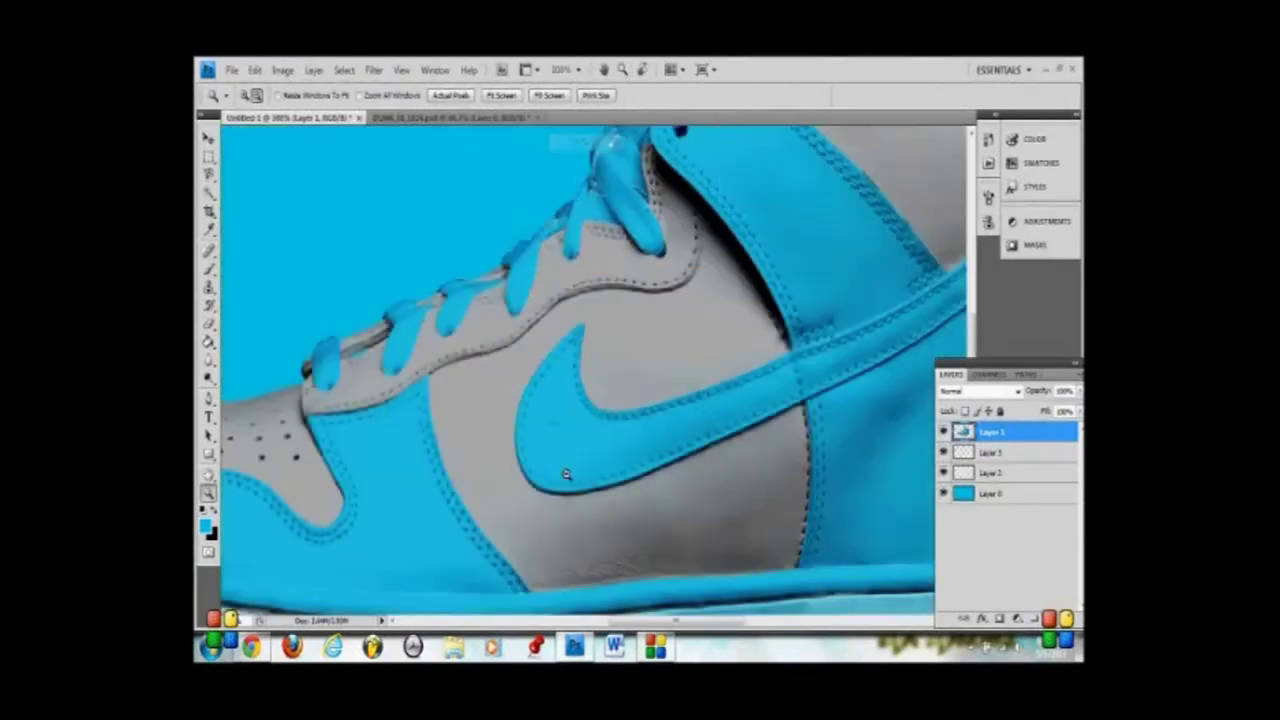
click(580, 140)
key(e)
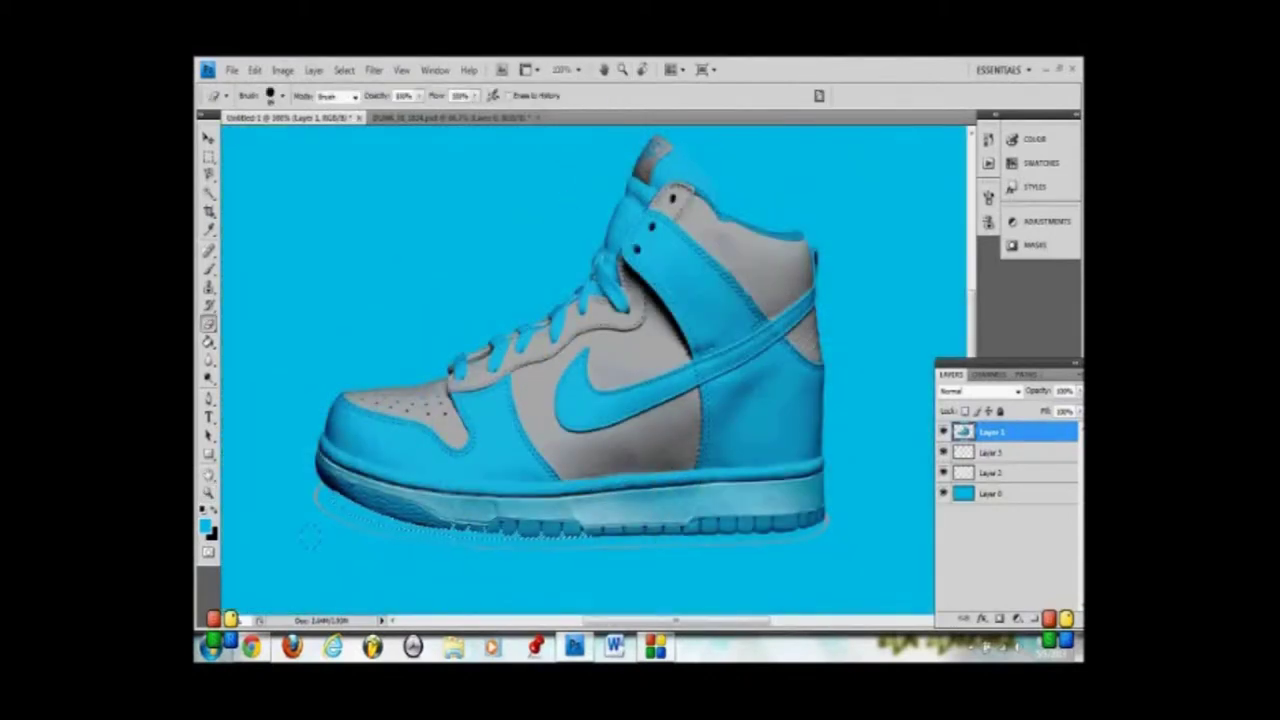
Zoom in on the sole and Magic Wand-select the leftover shadow pixels near it
key(v)
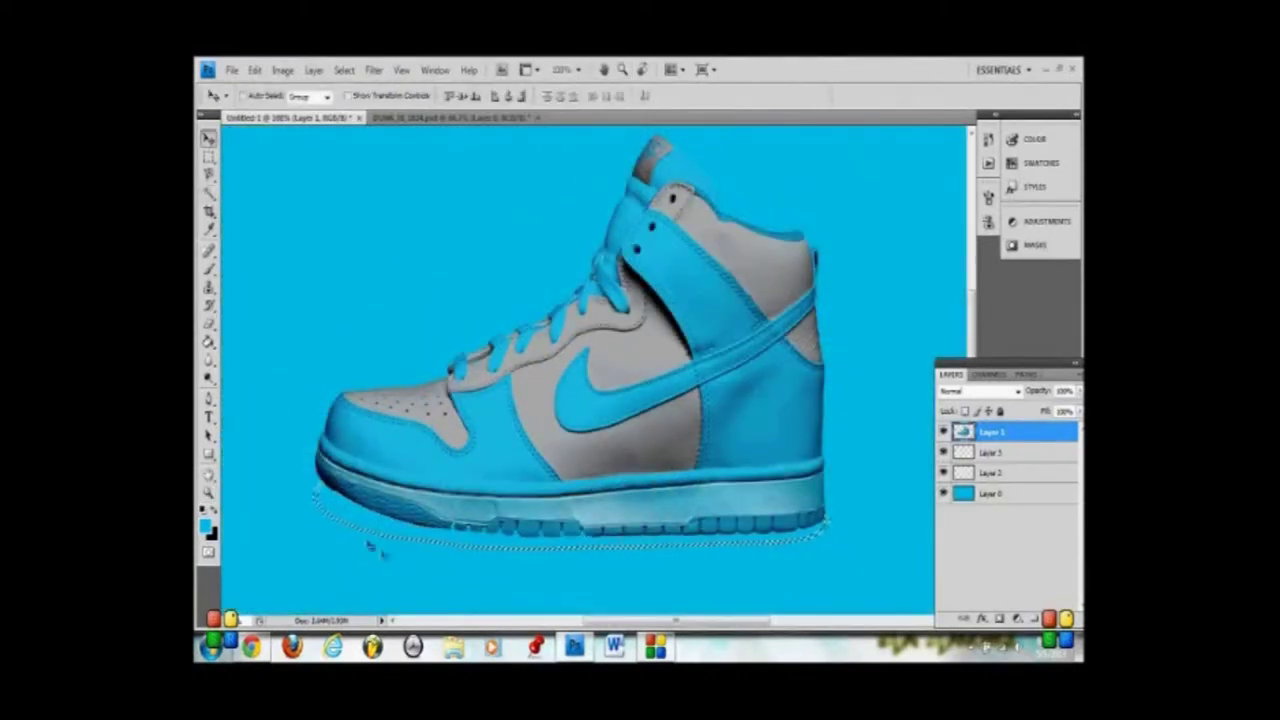
click(208, 492)
key(ctrl+0)
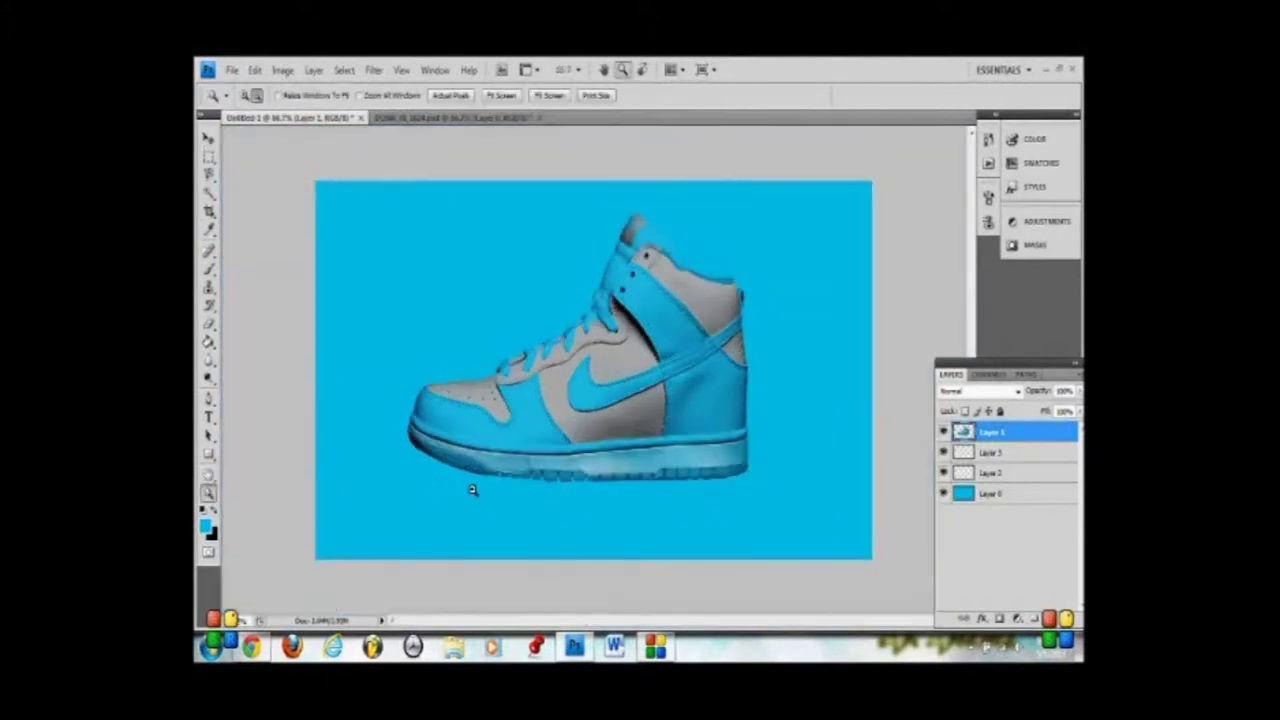
click(401, 69)
click(449, 185)
click(537, 414)
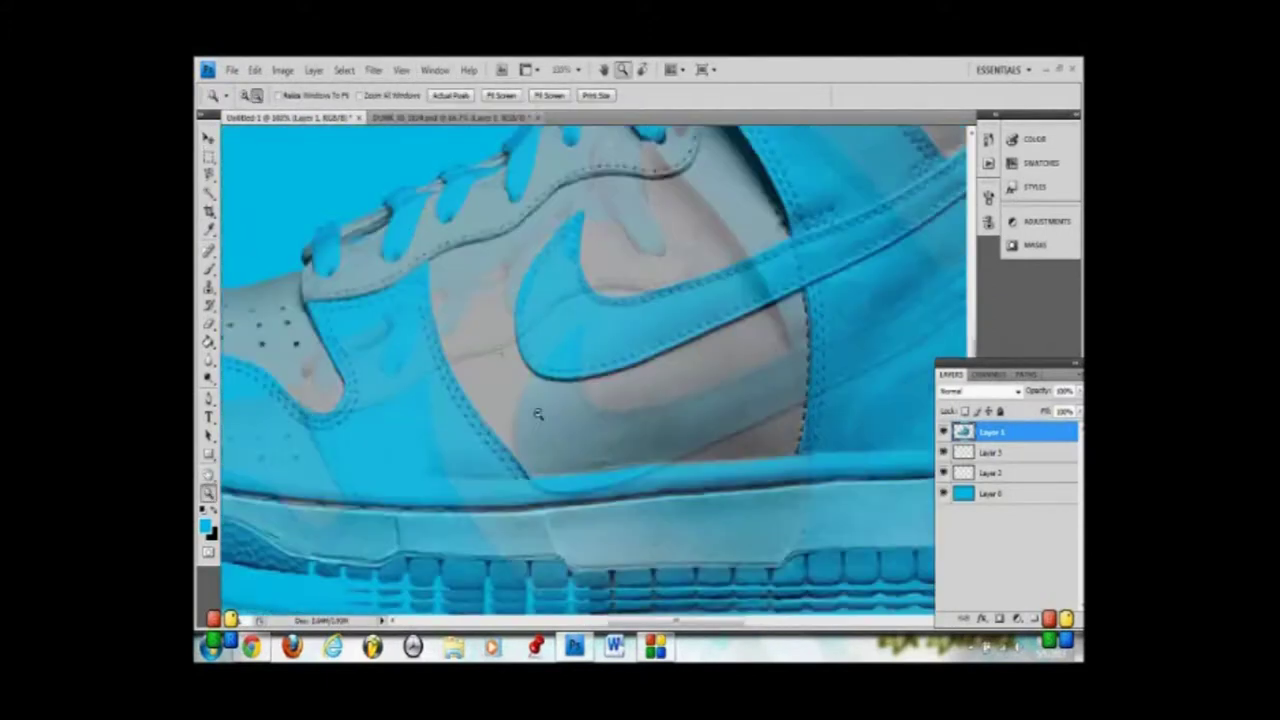
key(w)
click(708, 488)
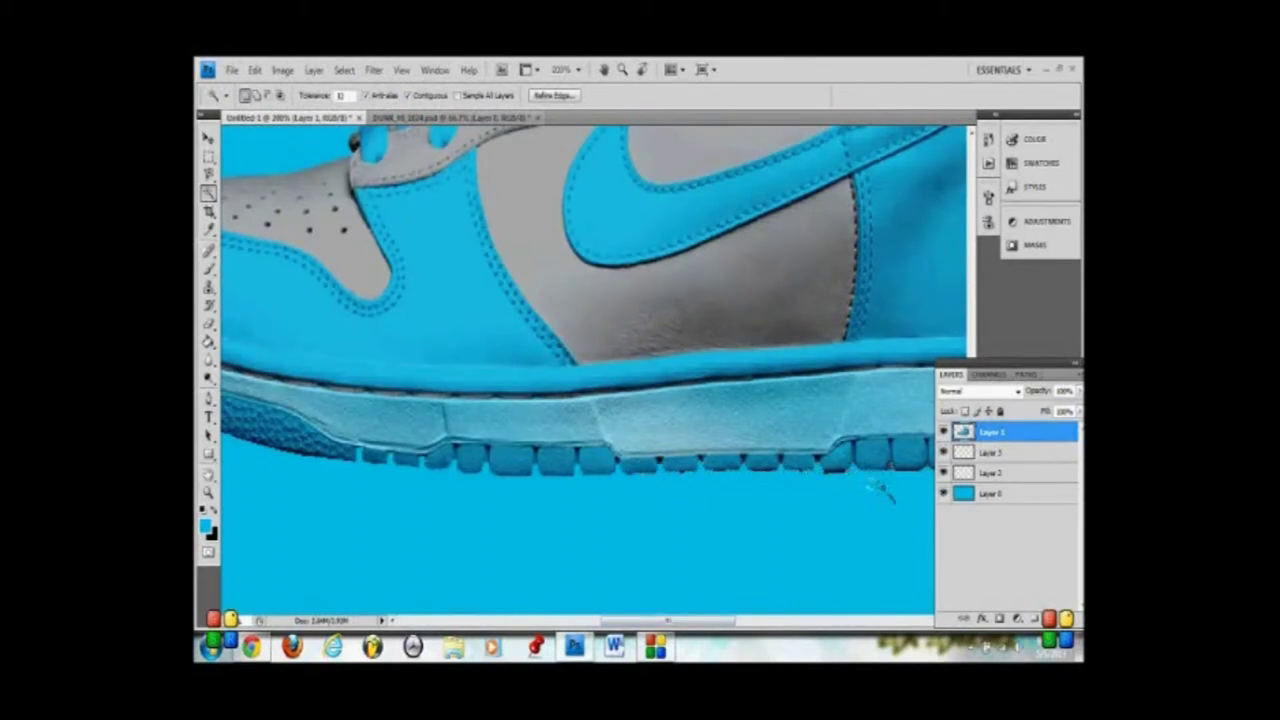
Select the leftover fringe under the heel, then fit the whole document on screen
scroll(826, 494, right, 5)
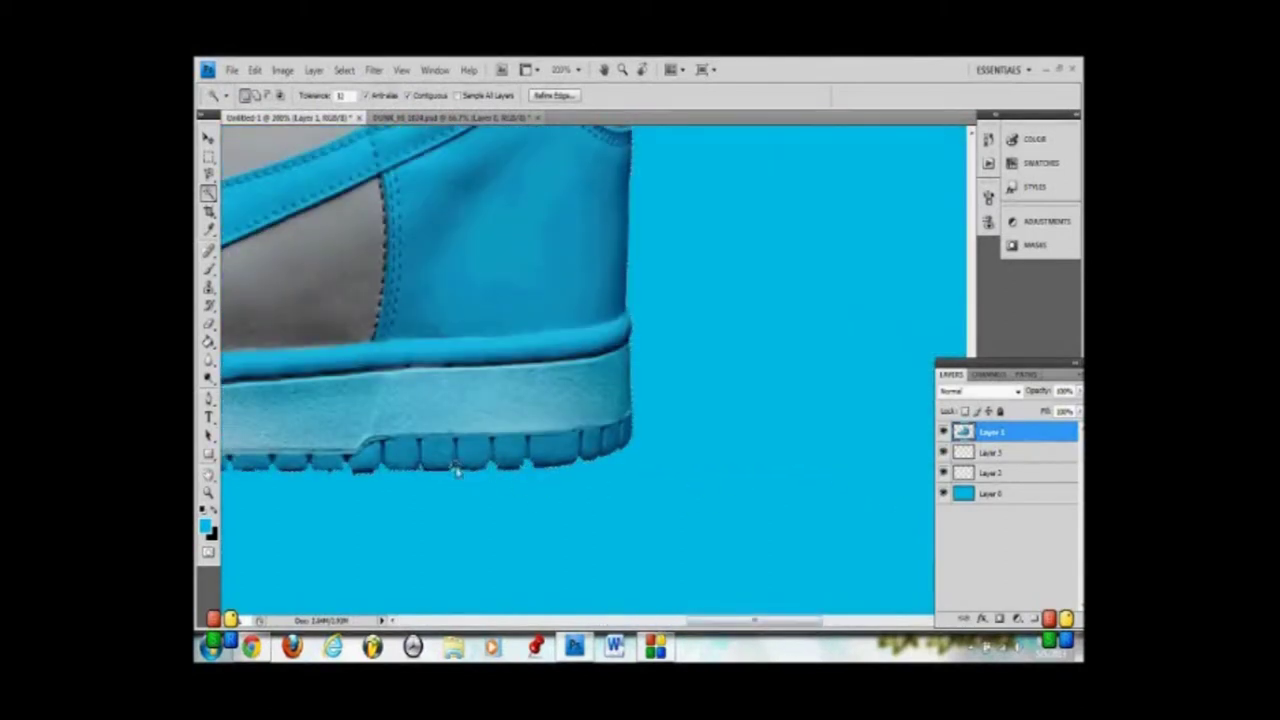
click(540, 466)
scroll(590, 470, left, 5)
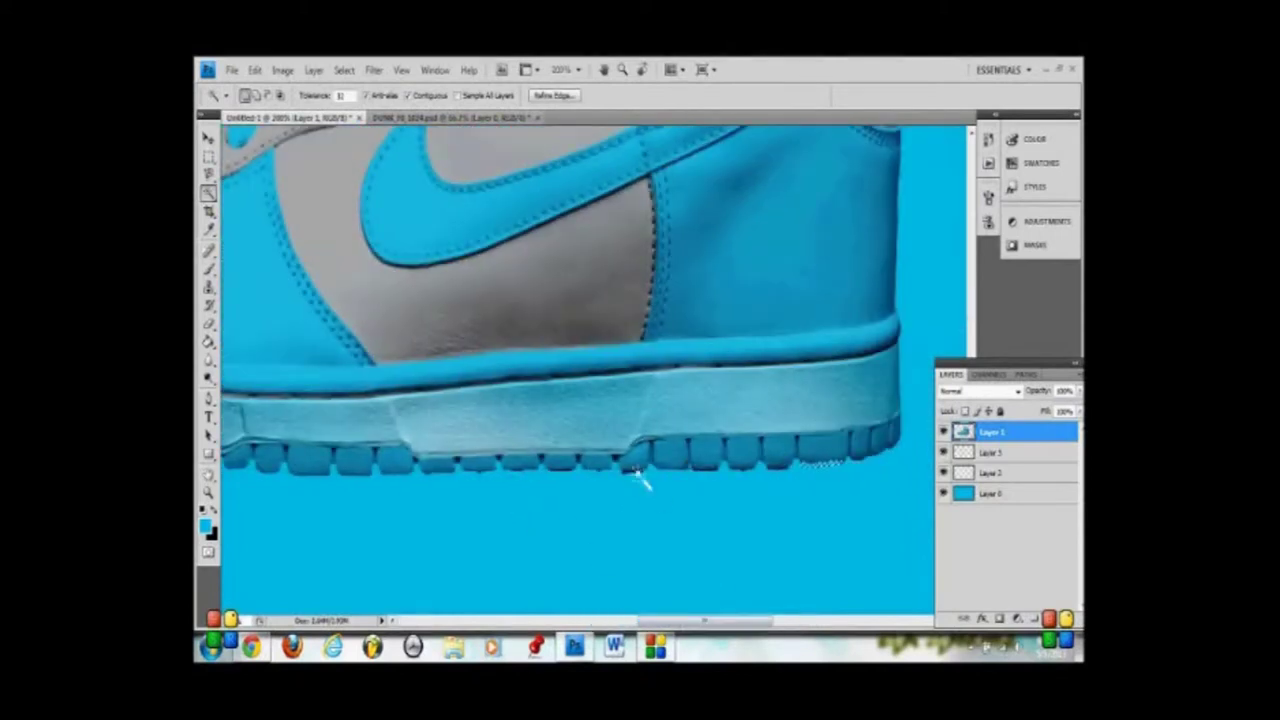
click(577, 69)
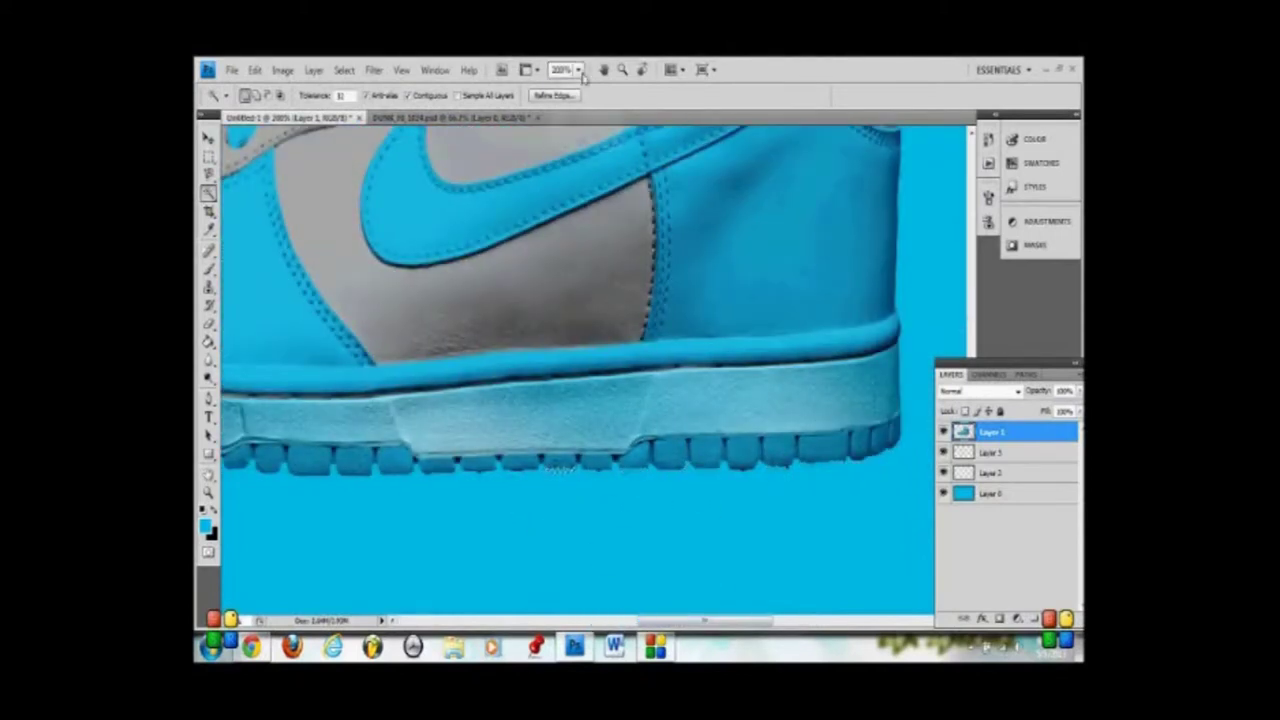
click(577, 107)
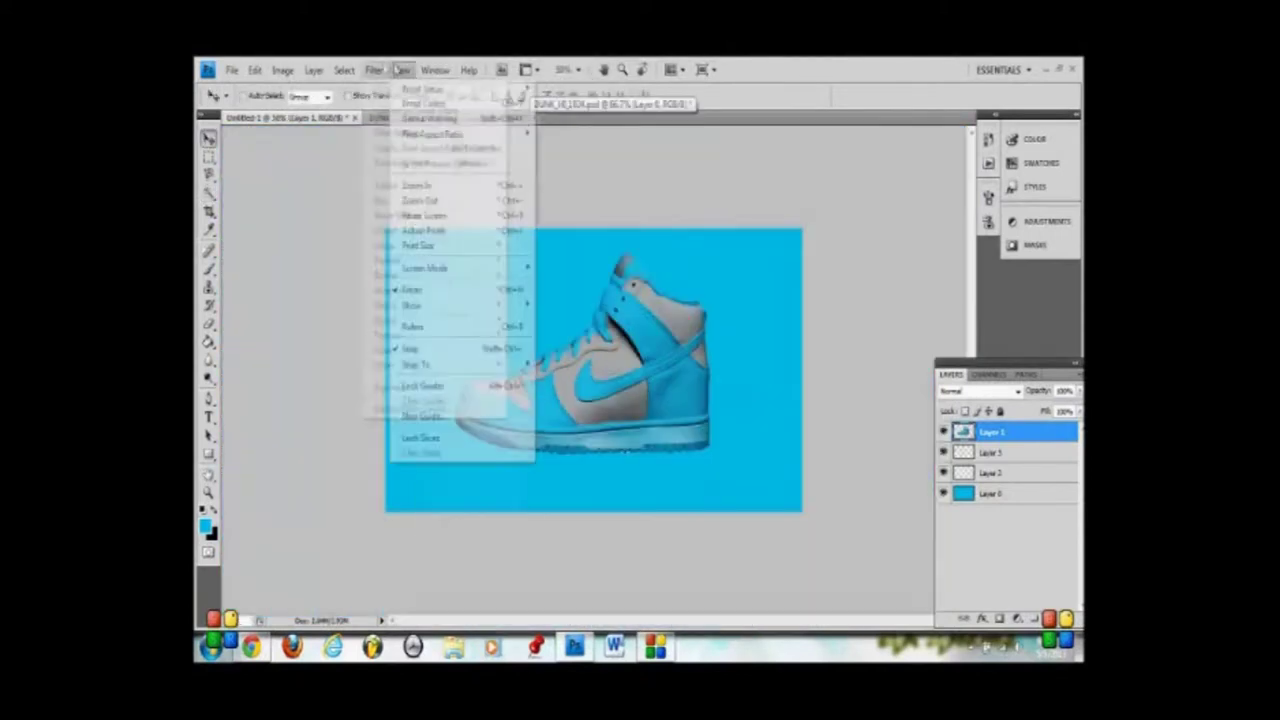
click(410, 208)
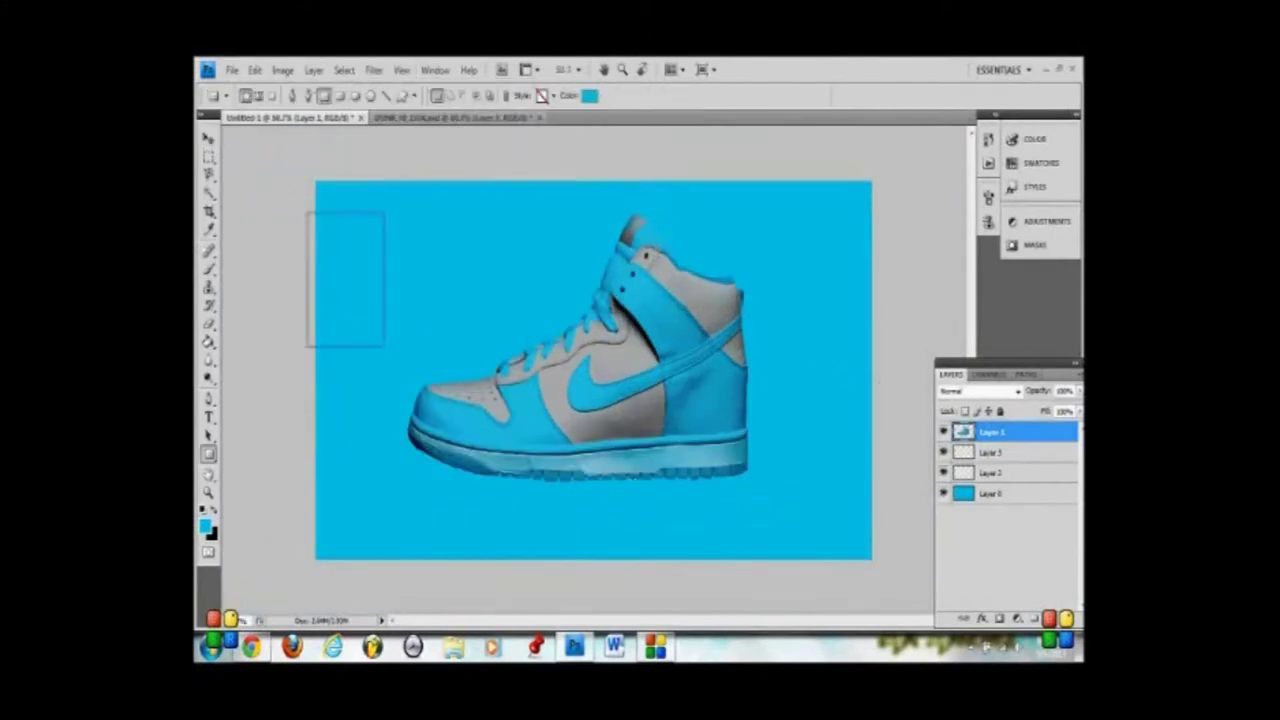
Try a diagonal line across the canvas, then undo it
click(208, 453)
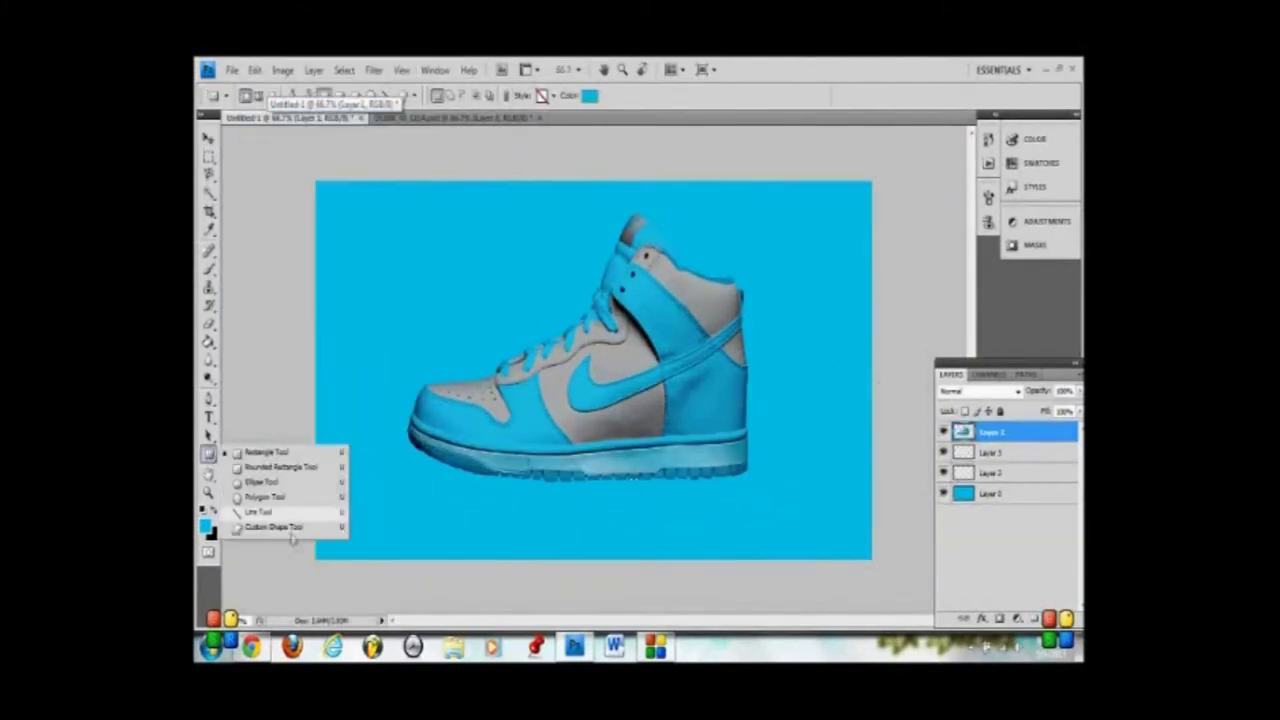
click(258, 511)
drag(480, 170, 251, 414)
click(255, 69)
click(290, 86)
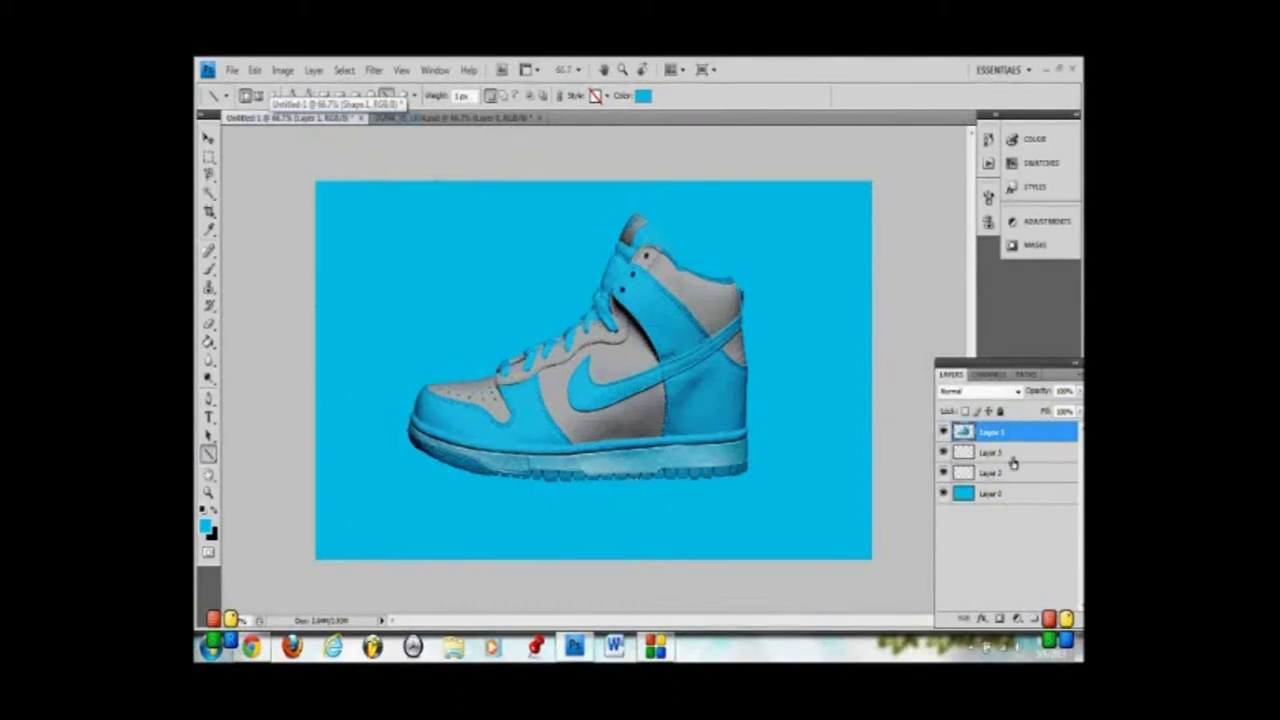
On Layer 2, draw a wide grey band and rotate it diagonally behind the shoe
click(1012, 472)
click(208, 455)
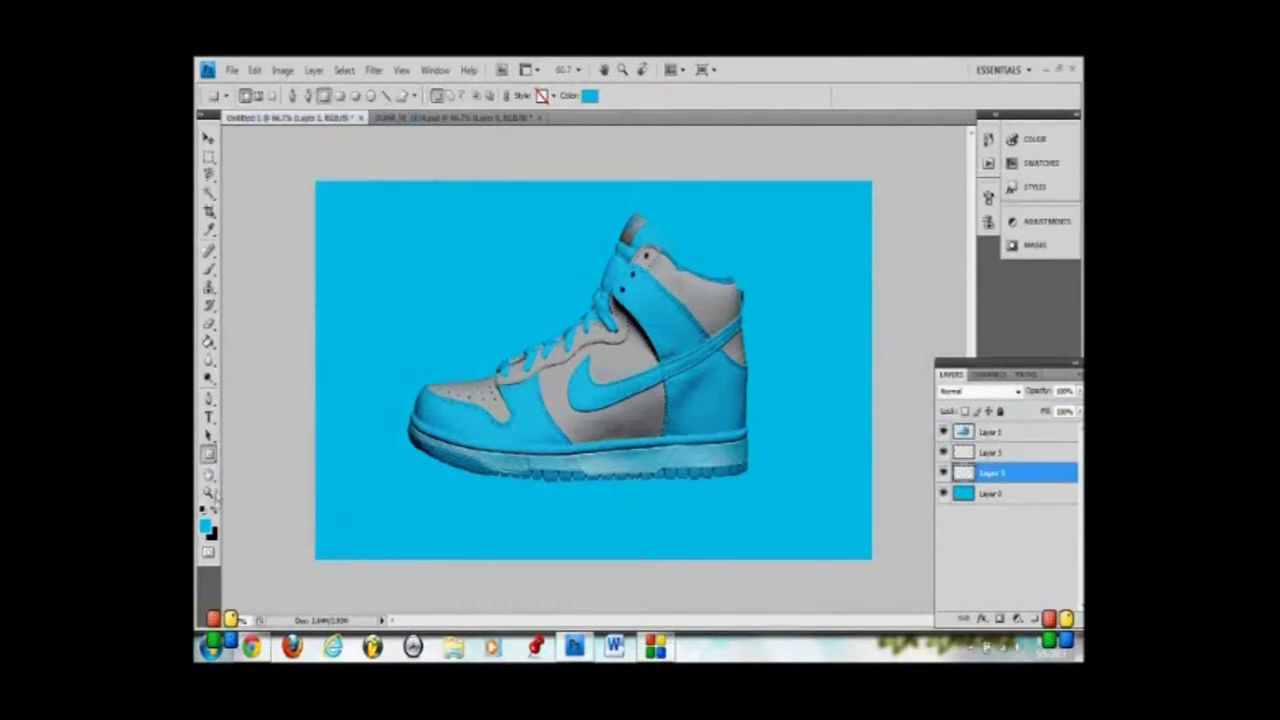
key(i)
key(u)
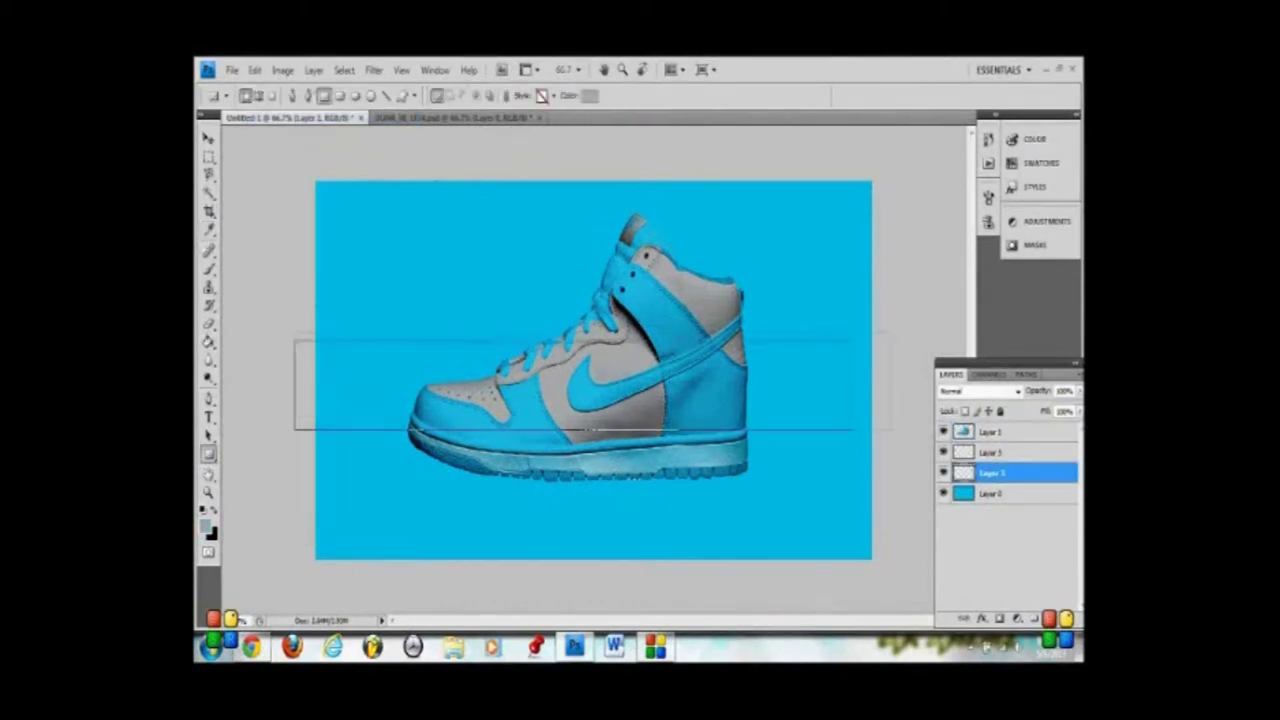
drag(810, 344, 918, 356)
click(251, 70)
click(329, 366)
drag(925, 435, 900, 262)
drag(410, 470, 430, 488)
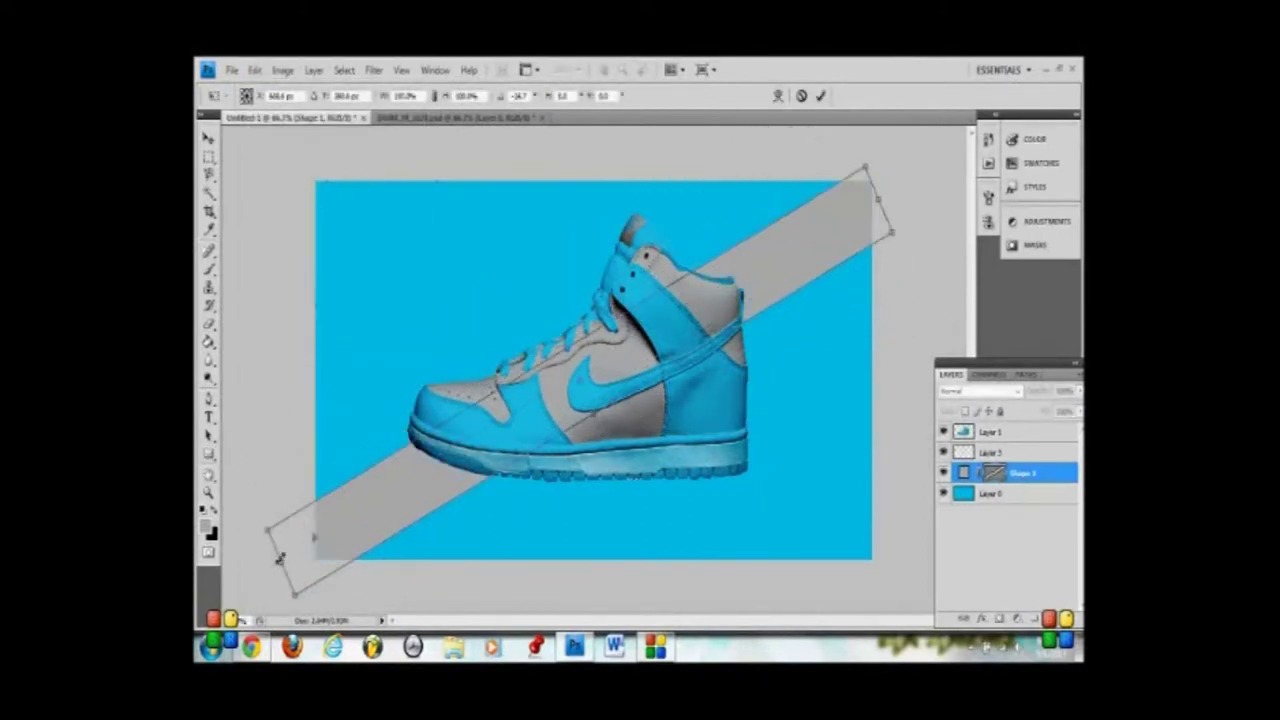
drag(280, 558, 848, 155)
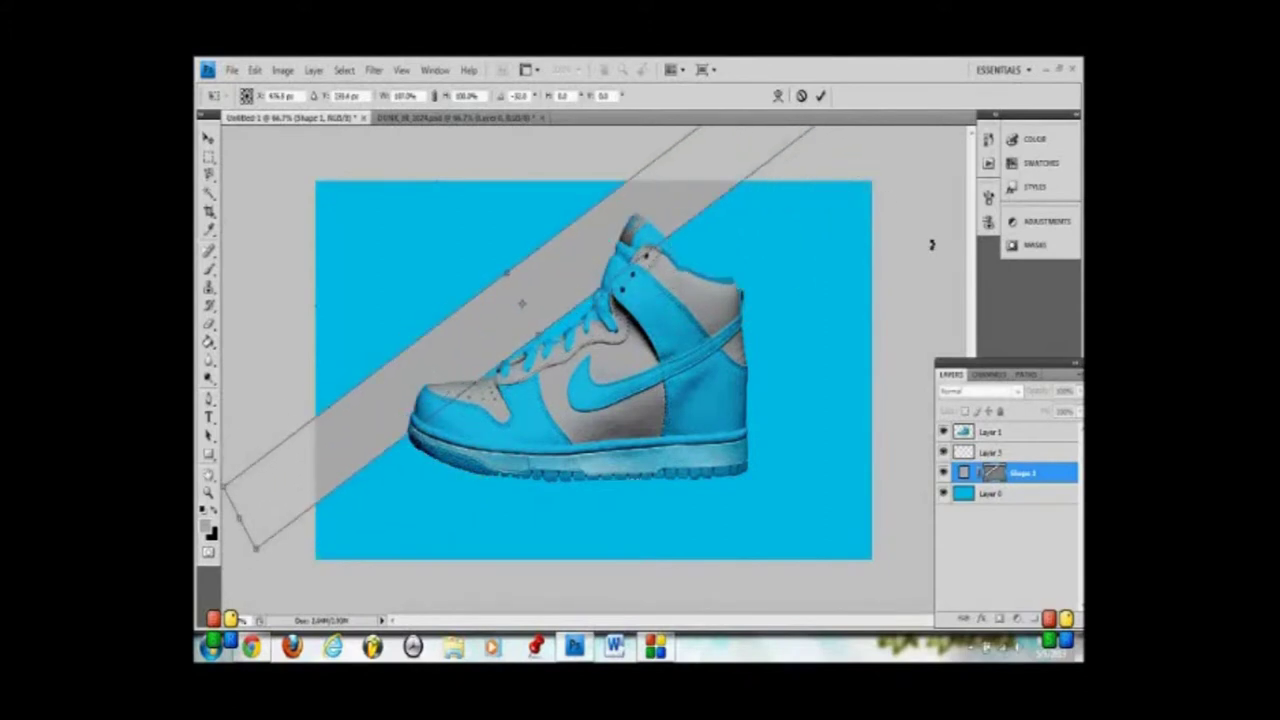
key(Return)
Duplicate the grey band and shift the copy down and right into place
click(313, 70)
click(343, 103)
key(Return)
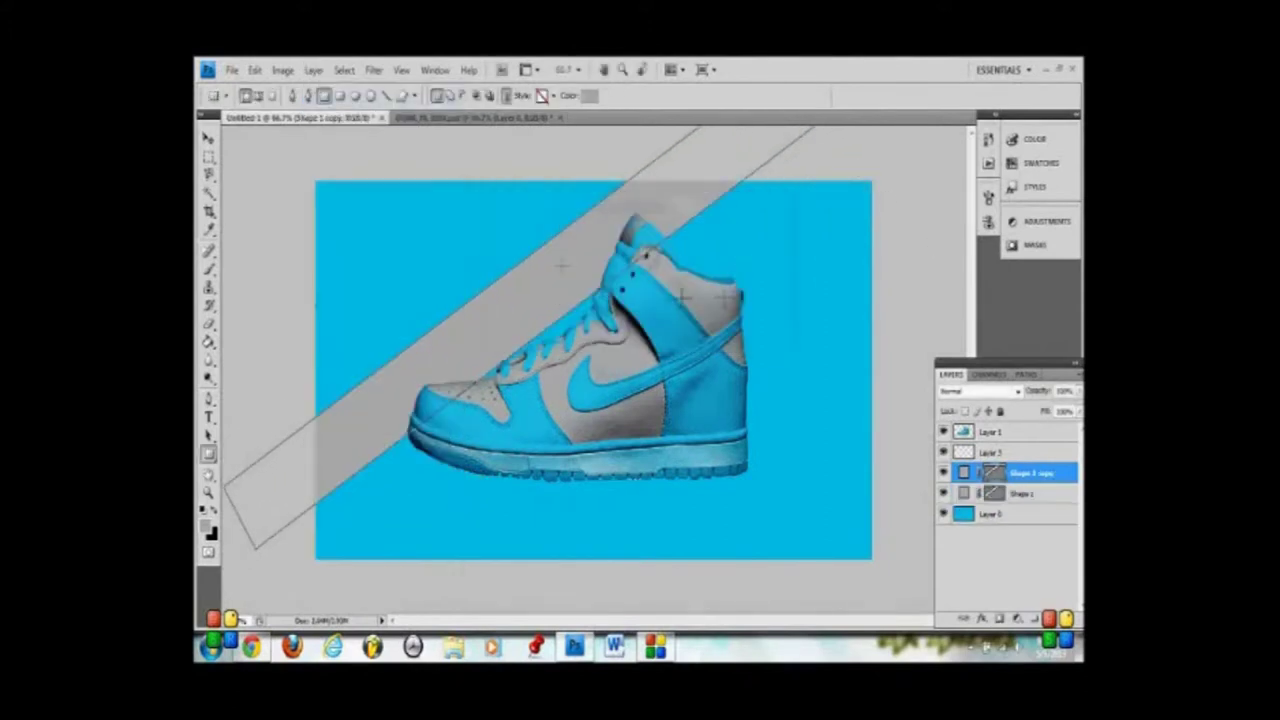
key(v)
drag(600, 330, 720, 360)
drag(631, 411, 601, 411)
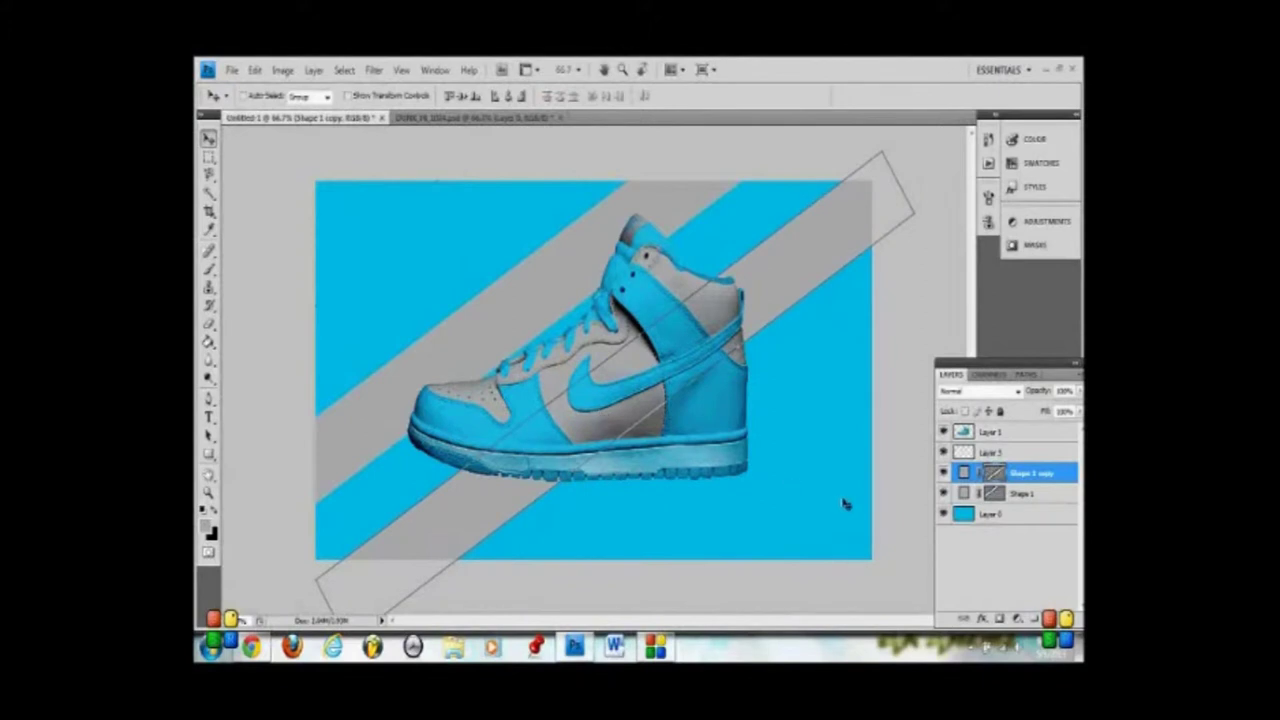
click(1000, 493)
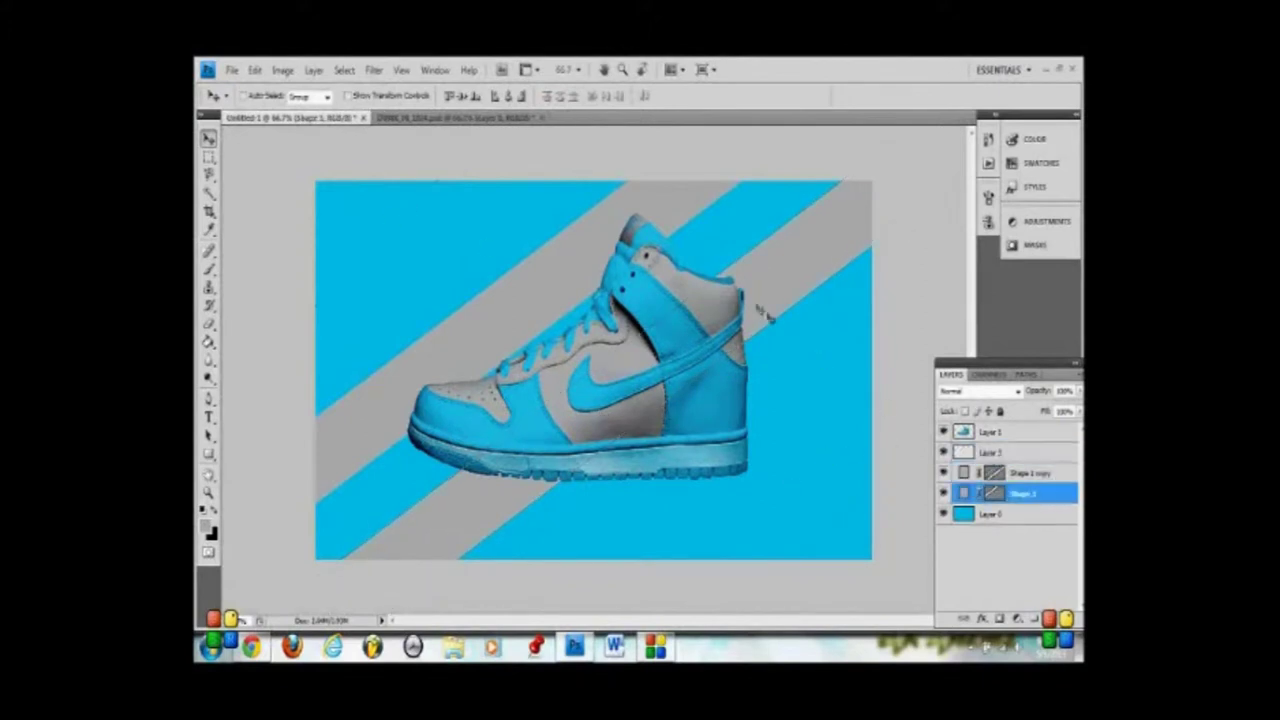
Shift the original band, Shape 1, up and left so it runs parallel to its copy
click(1000, 472)
click(1000, 493)
drag(625, 285, 572, 256)
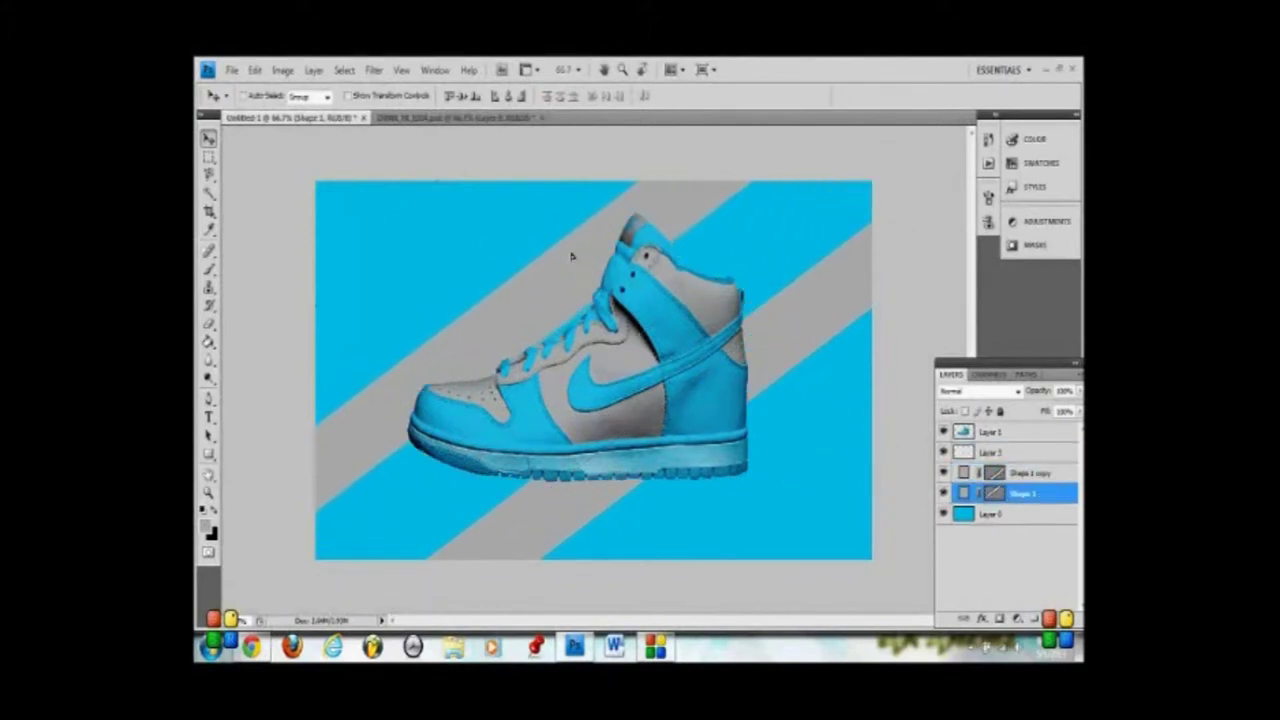
click(988, 432)
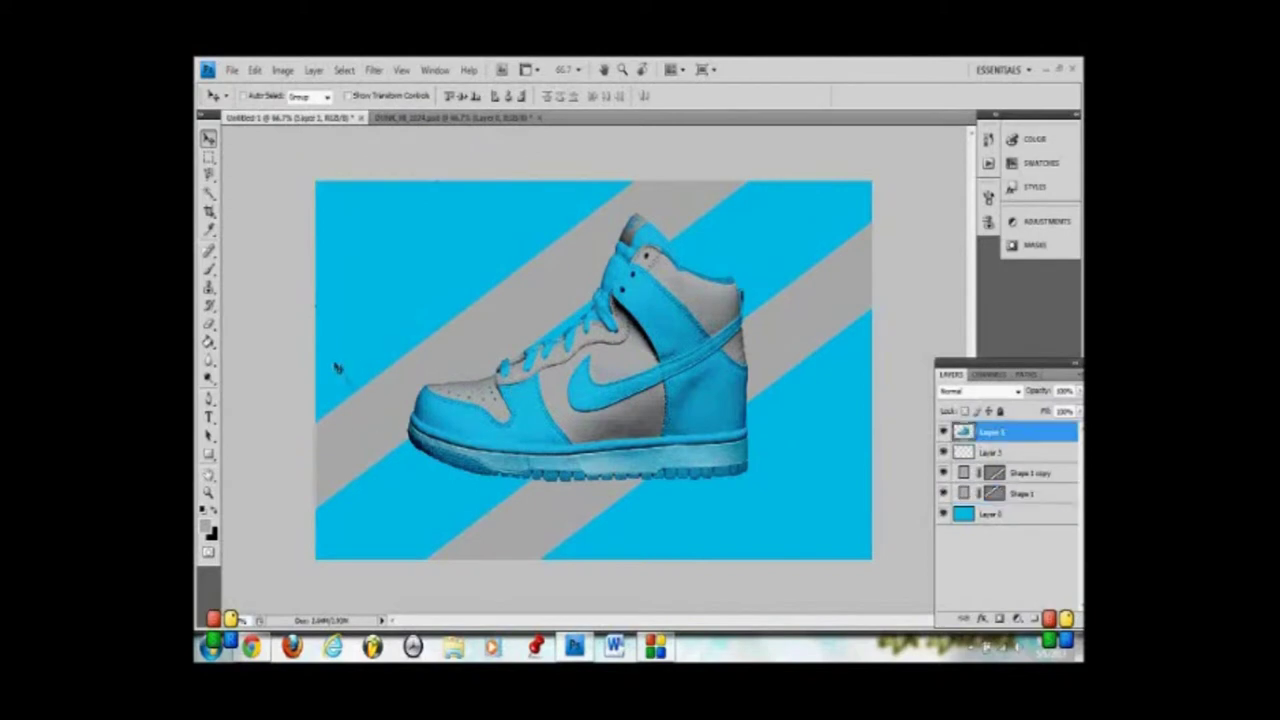
click(211, 306)
click(282, 95)
Set the foreground colour to white and choose a soft brush preset
scroll(280, 260, down, 3)
scroll(300, 280, down, 1)
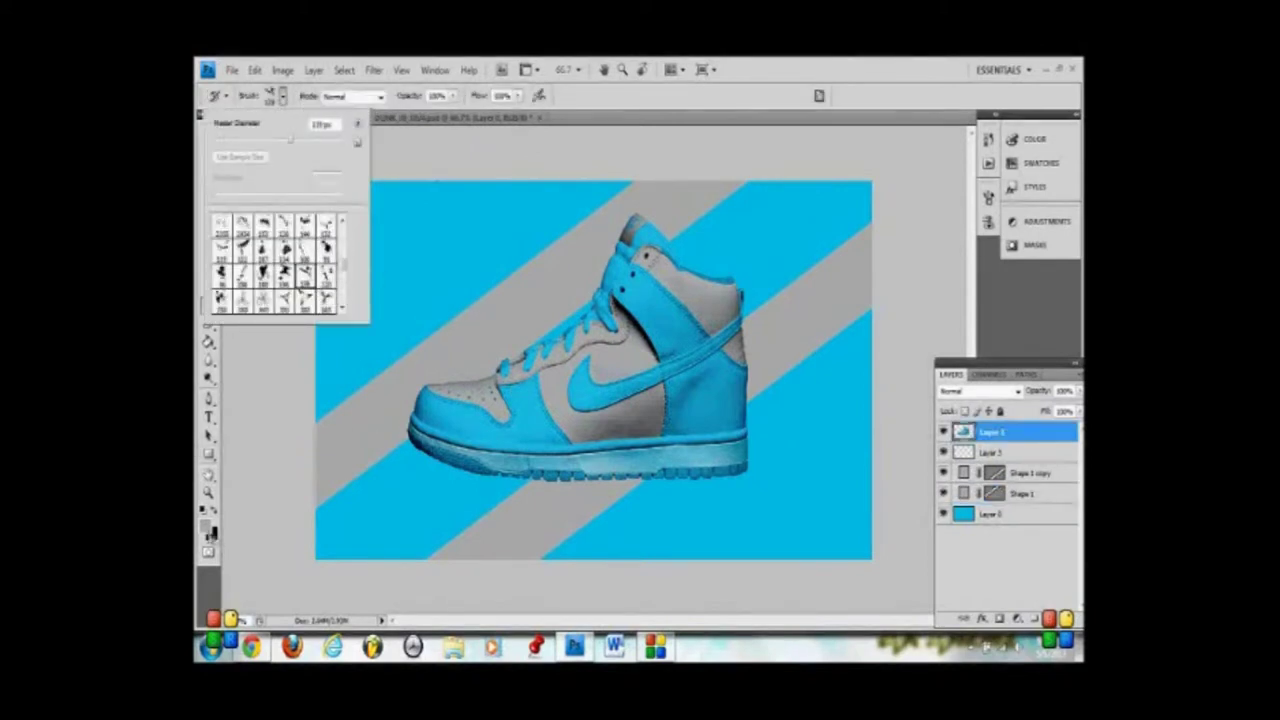
click(209, 527)
key(Return)
click(209, 268)
click(282, 95)
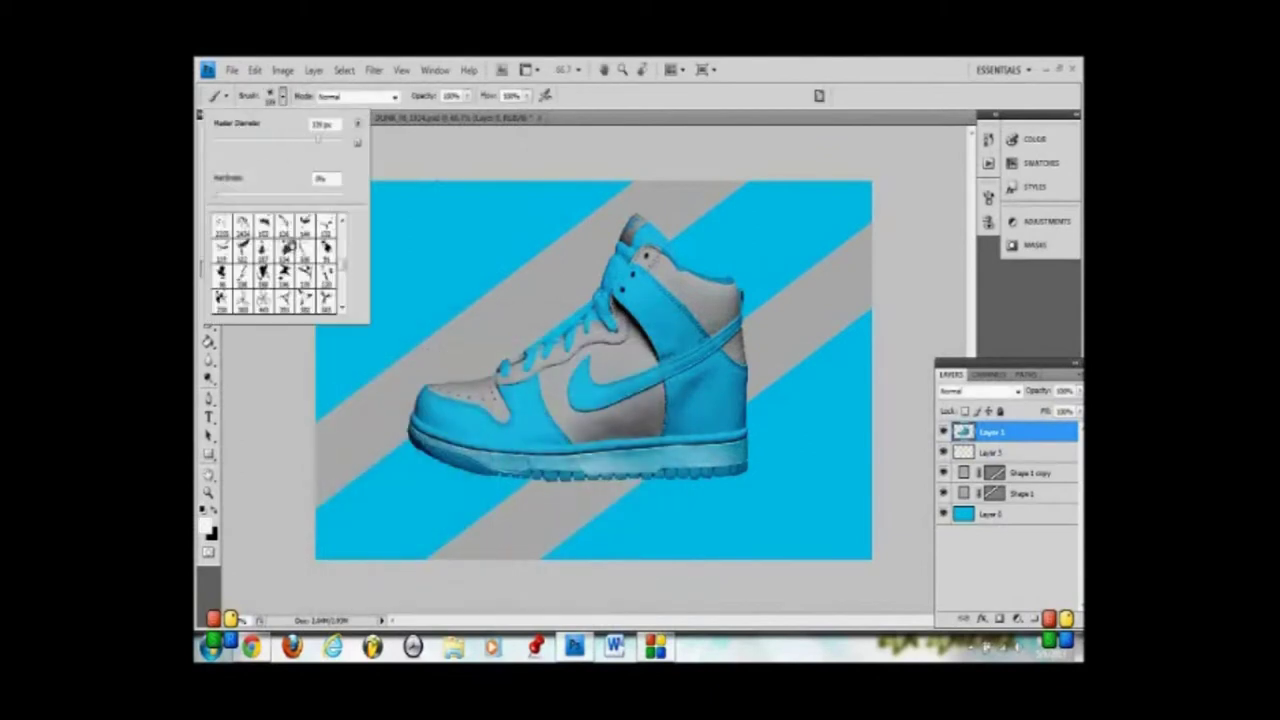
double_click(306, 276)
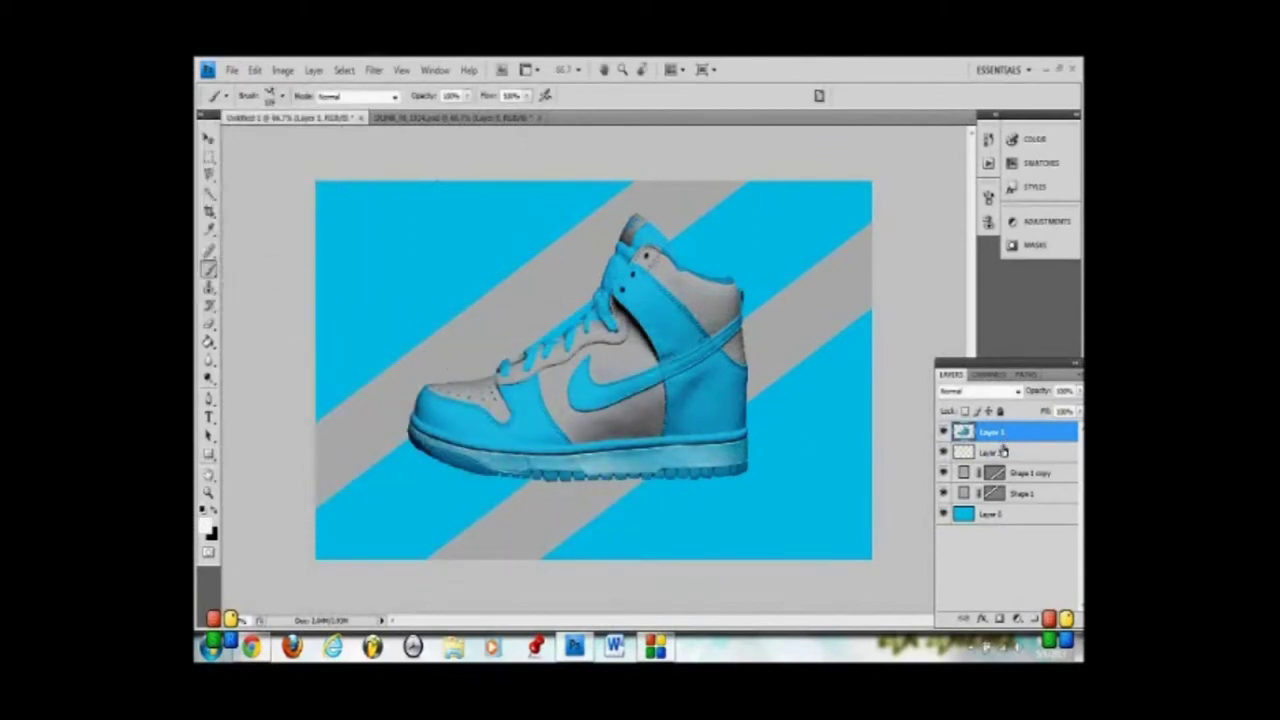
Rasterize the copied grey band layer, Shape 1 copy
click(1003, 451)
click(1018, 514)
click(1010, 472)
click(700, 300)
click(620, 294)
click(655, 648)
click(655, 648)
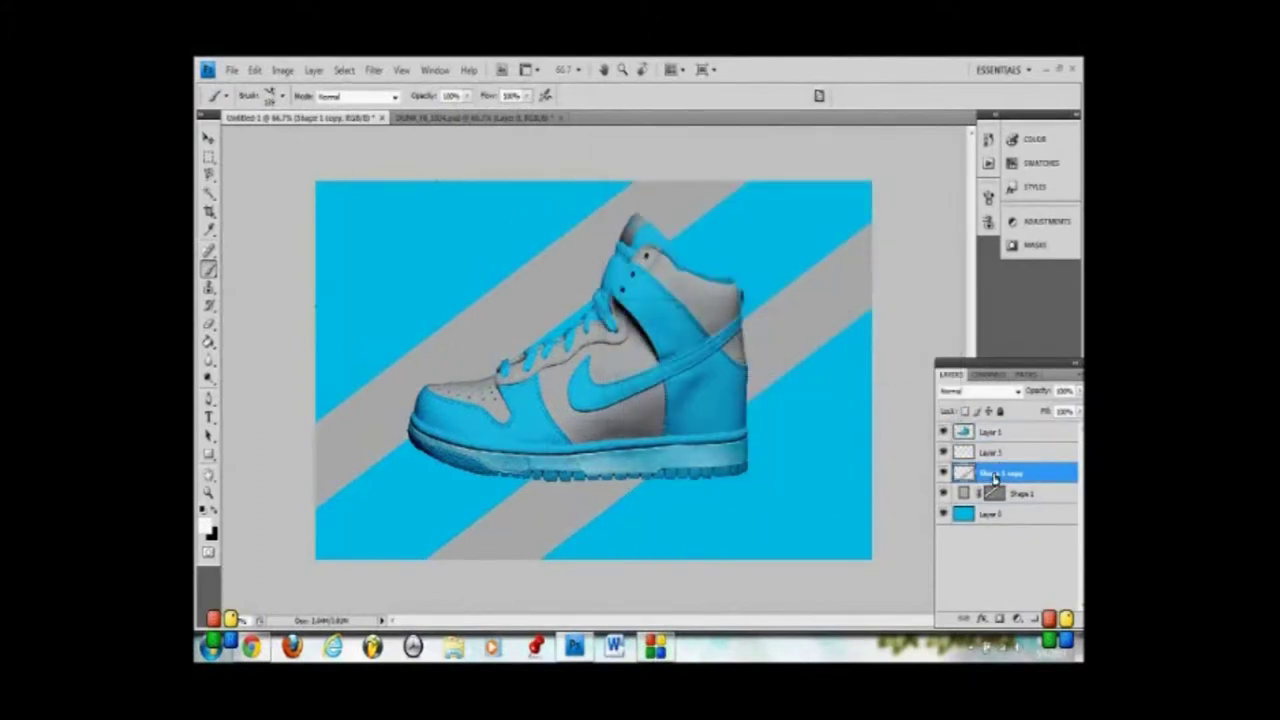
key(alt+period)
key(e)
Check the original shoe document, then send the shoe layer to the bottom and back to the top
click(440, 117)
click(300, 117)
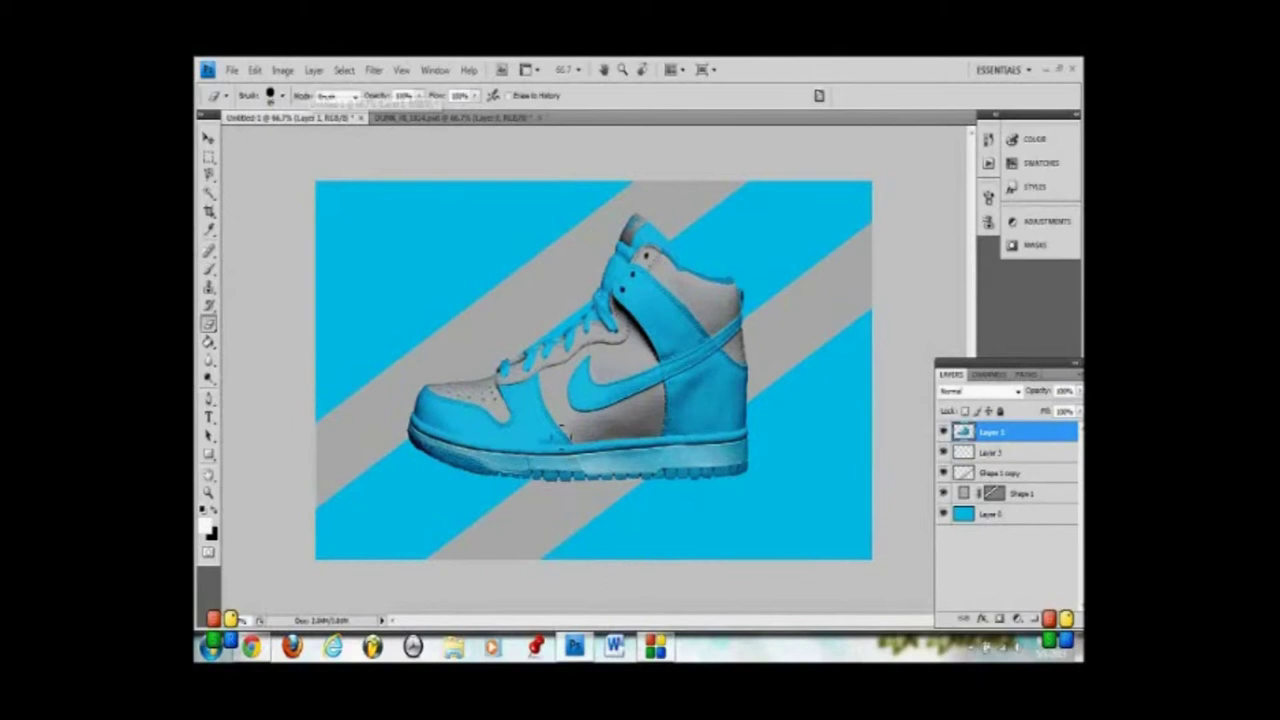
click(208, 268)
key(ctrl+shift+bracketleft)
key(ctrl+shift+bracketright)
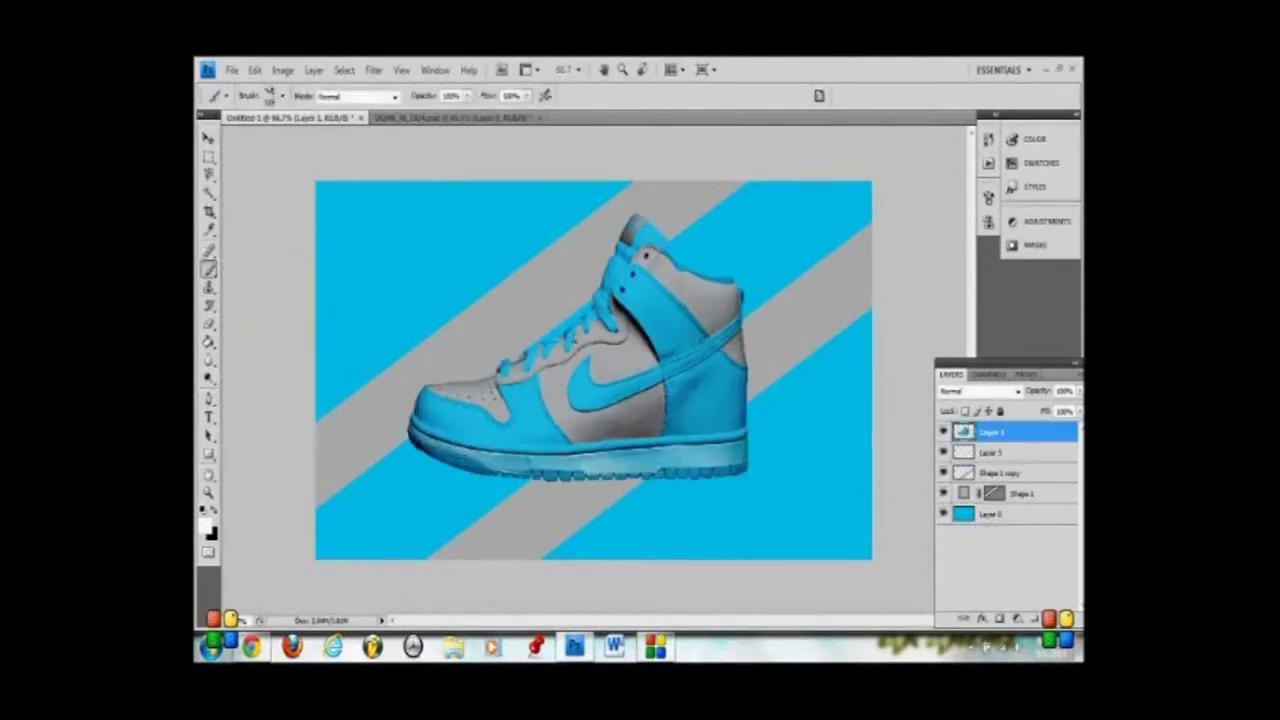
Select Layer 3 and set a near-white foreground colour after briefly trying red
click(206, 526)
click(486, 358)
click(606, 349)
click(990, 514)
click(990, 452)
click(205, 526)
click(326, 353)
click(609, 349)
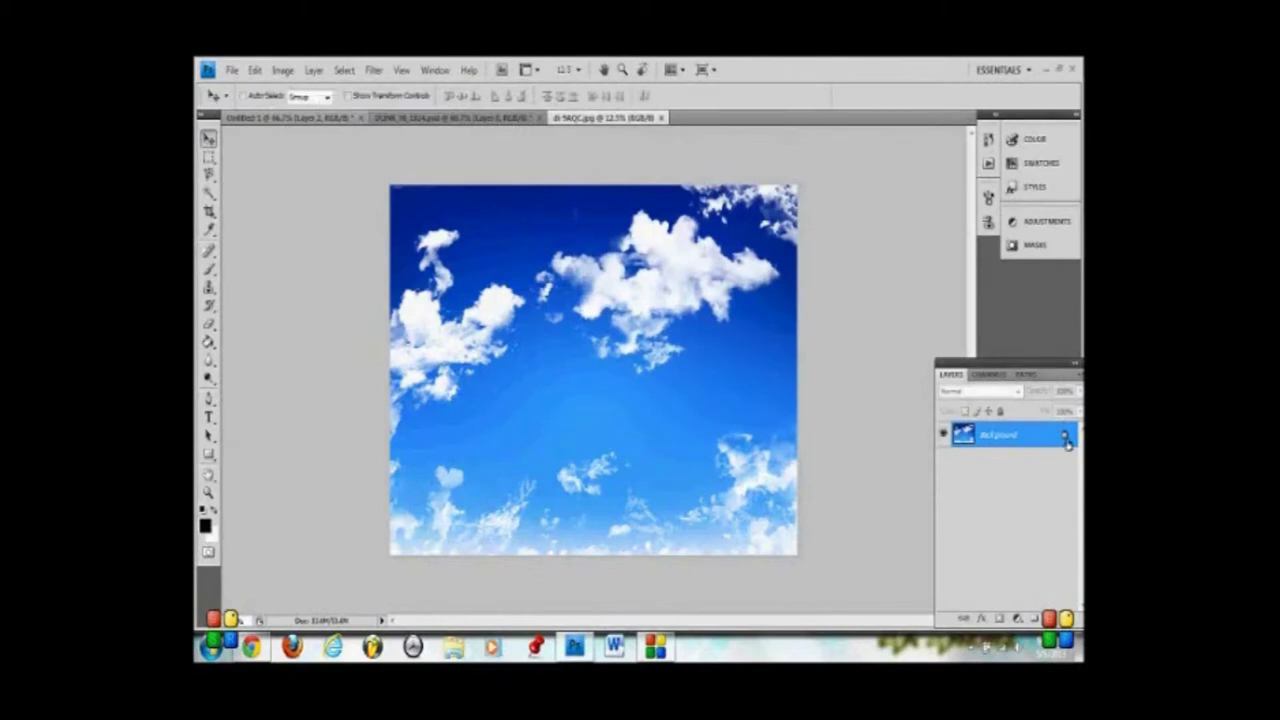
Dismiss the save prompt and free-transform the pasted cloud layer
click(320, 328)
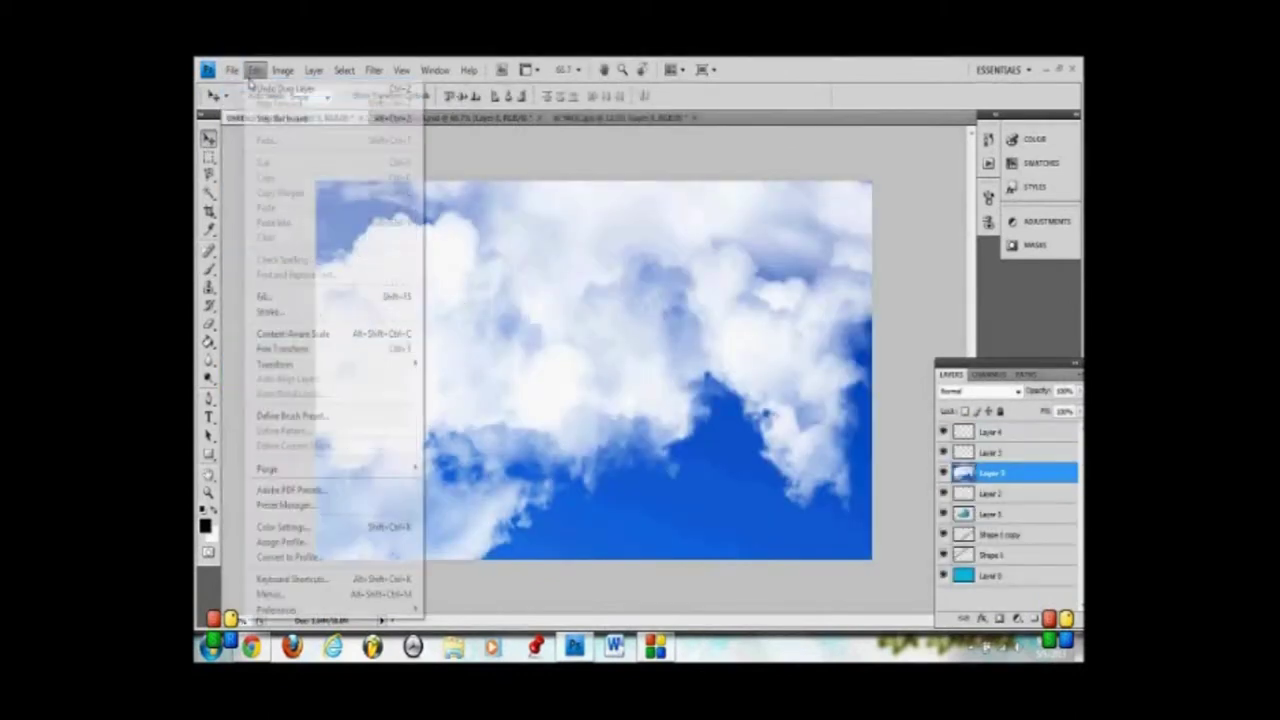
key(Return)
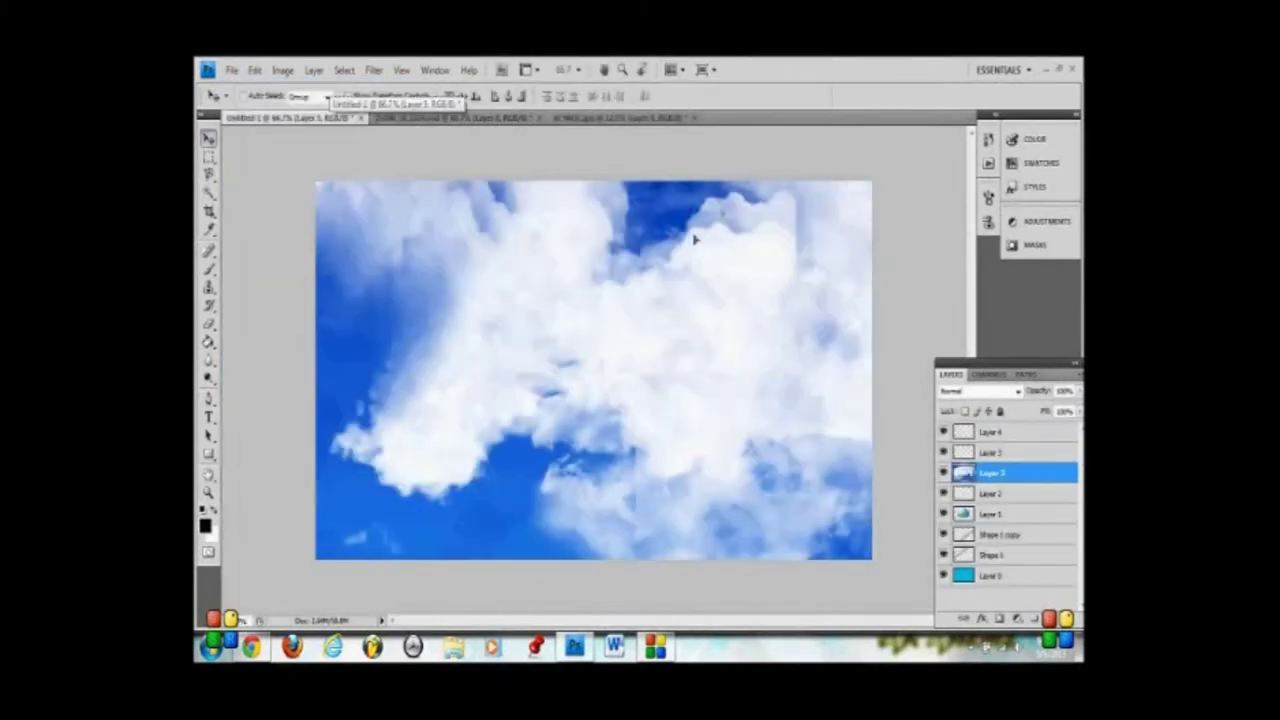
click(255, 70)
click(283, 348)
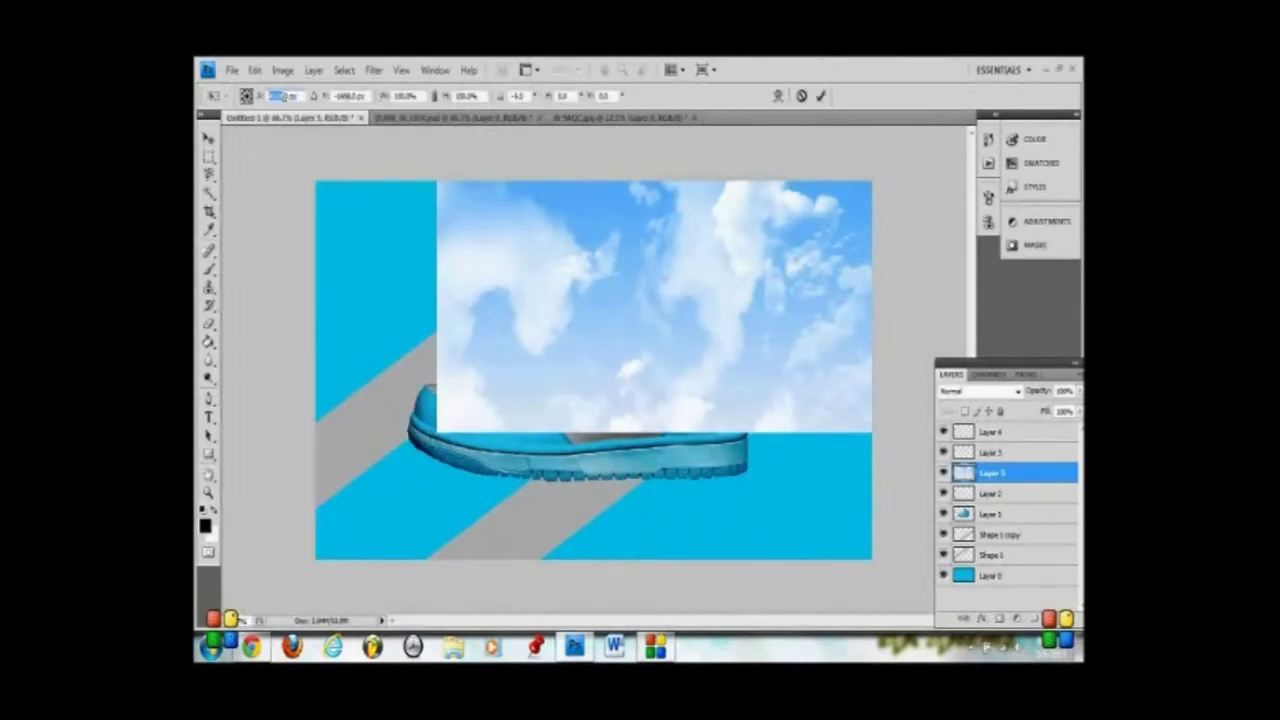
click(255, 70)
mouse_move(300, 363)
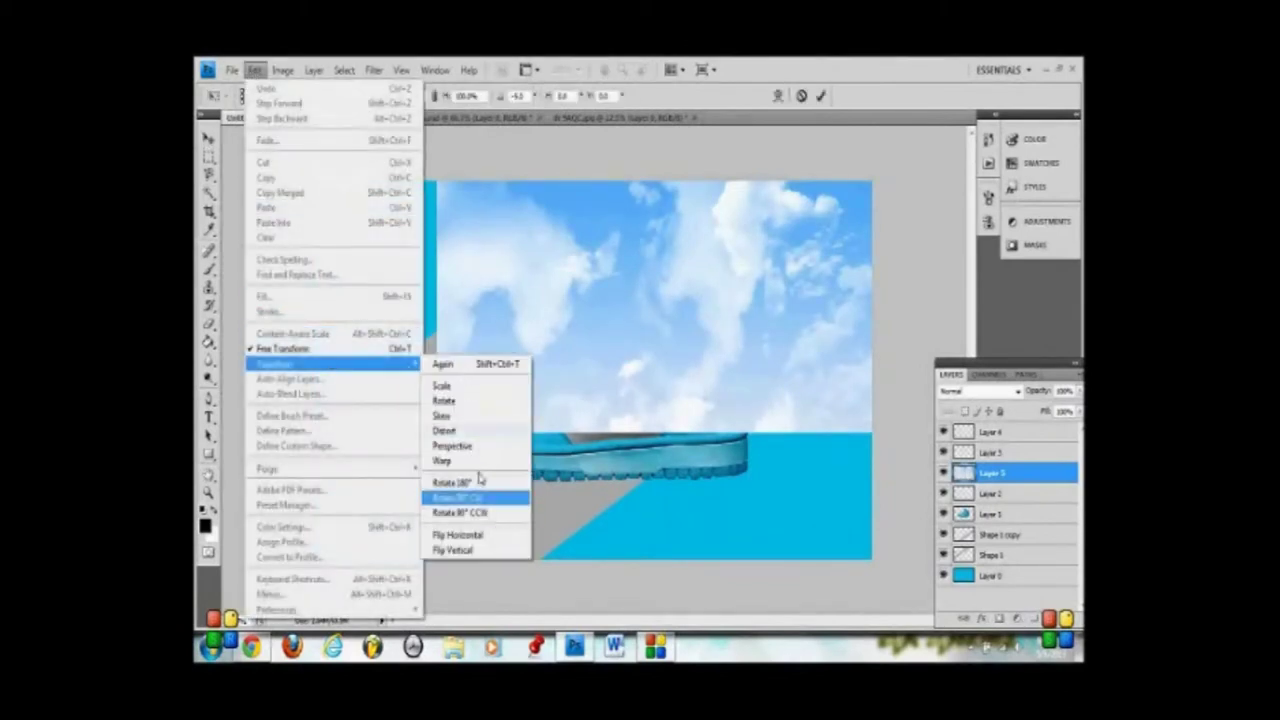
click(447, 386)
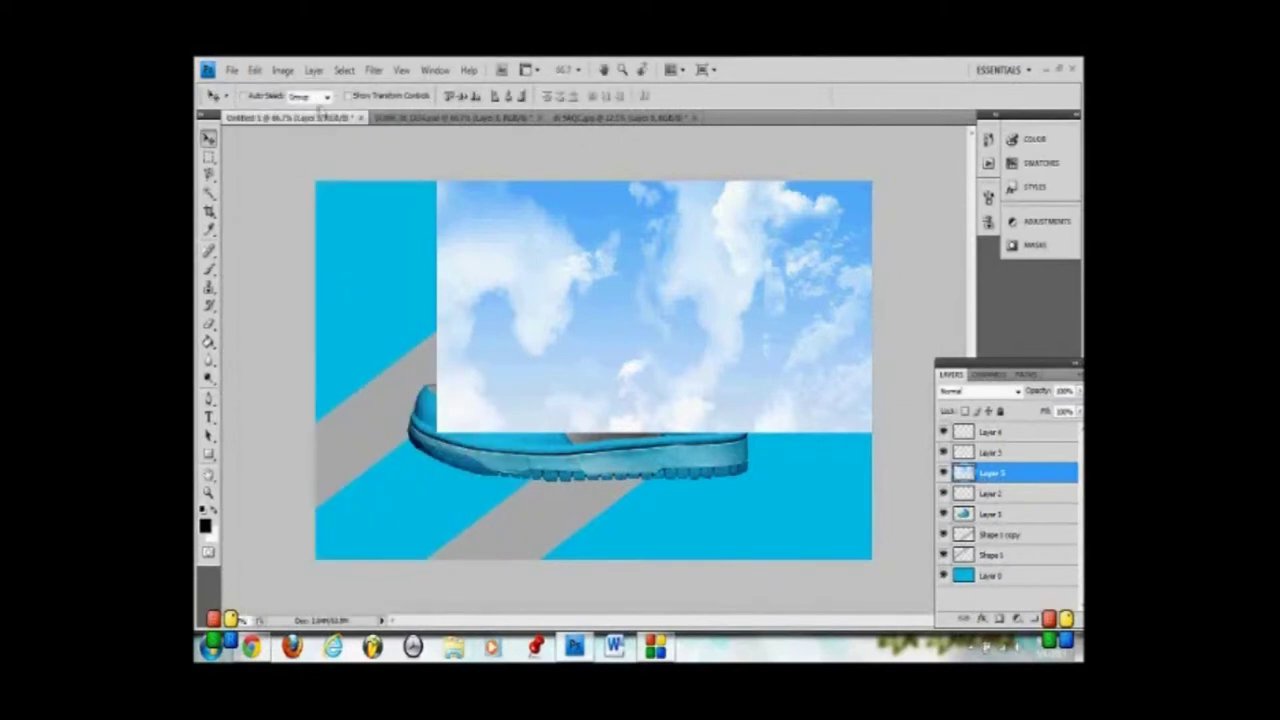
Move Layer 5 to the top of the stack, dismissing repeated transform warnings
drag(1009, 480, 1062, 600)
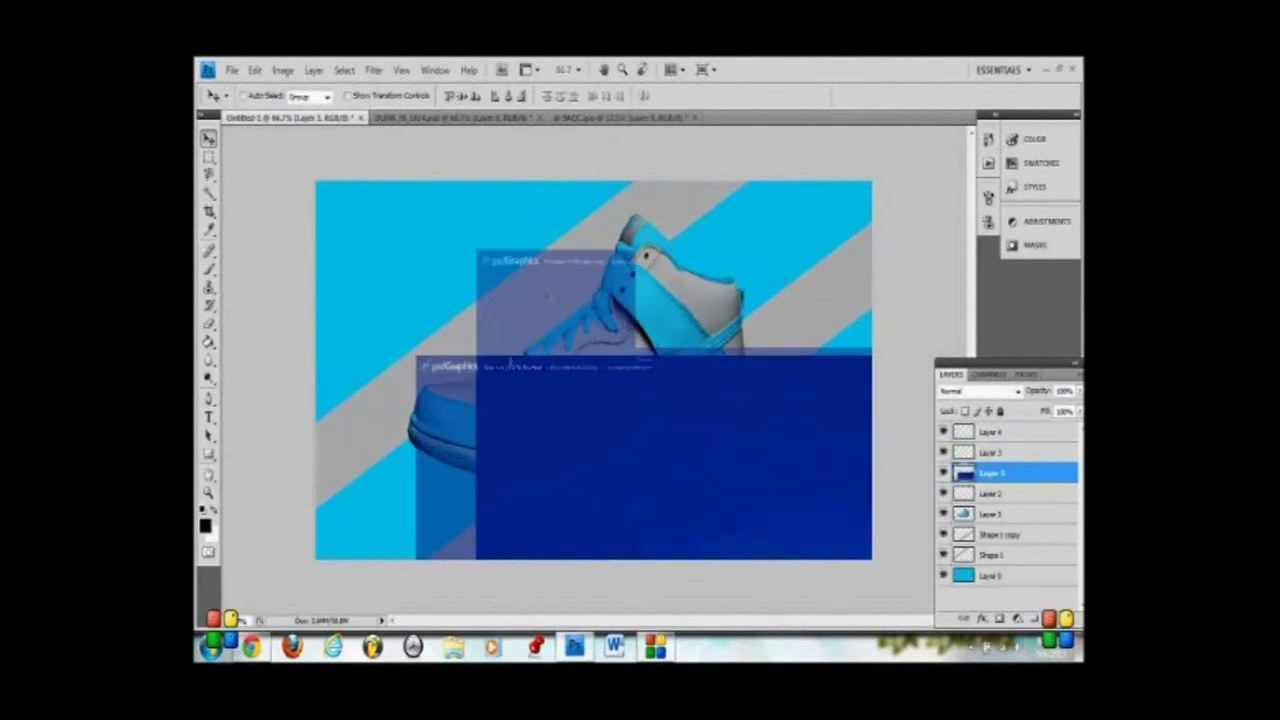
click(255, 69)
mouse_move(275, 364)
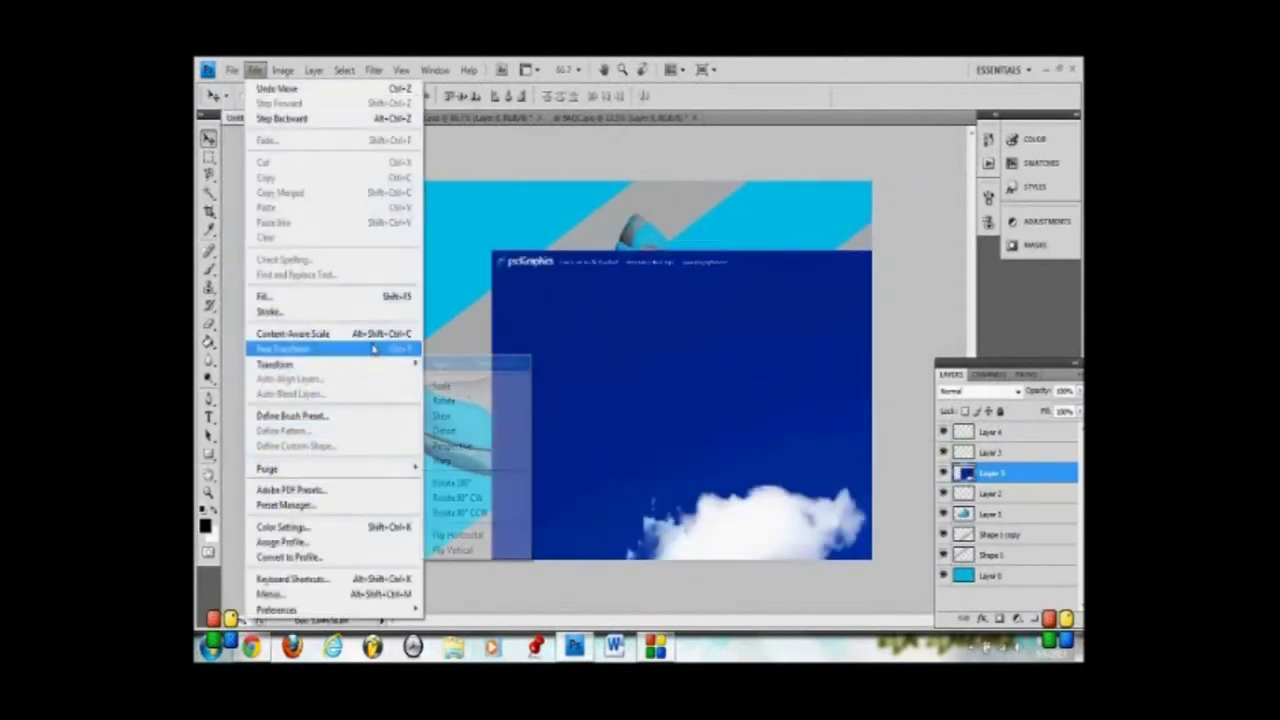
click(283, 348)
click(643, 288)
click(255, 69)
click(283, 348)
click(643, 288)
click(255, 69)
click(283, 348)
click(643, 288)
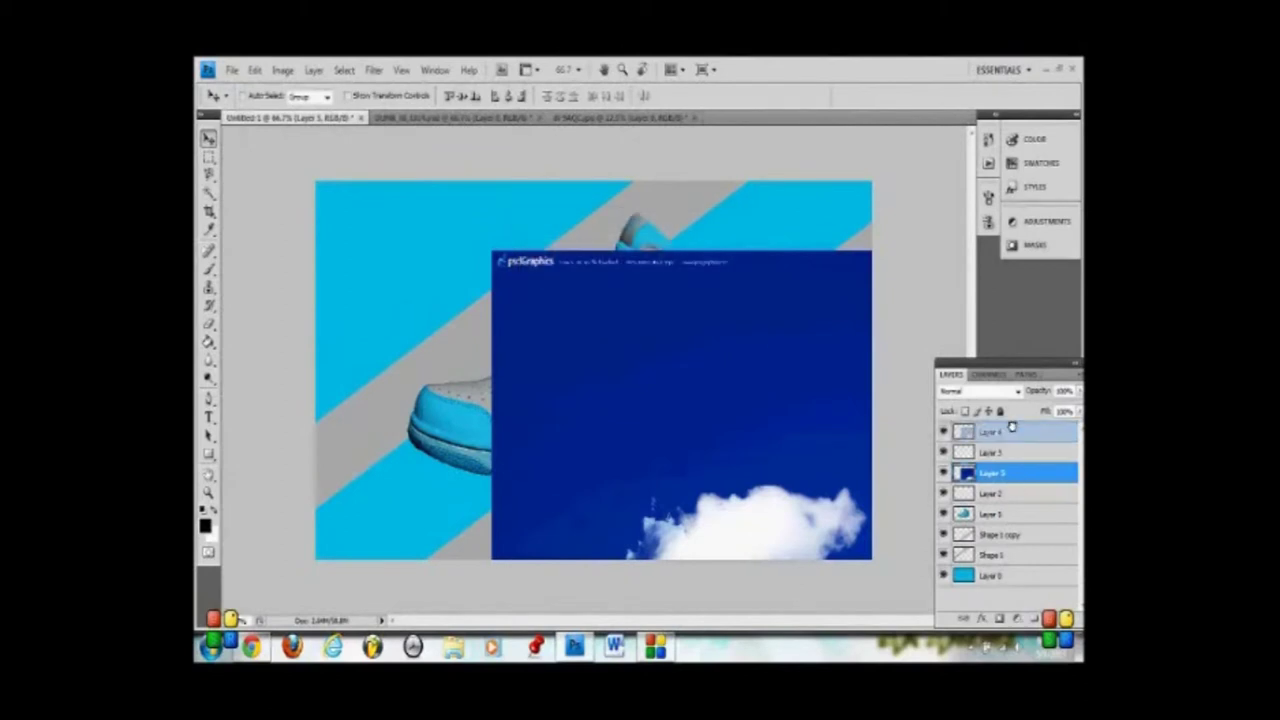
drag(1000, 472, 1000, 430)
Retry transforming the sky layer and send it down below Layer 2
click(255, 69)
click(481, 492)
click(634, 286)
click(634, 289)
key(ctrl+bracketleft)
key(ctrl+bracketleft)
key(ctrl+bracketleft)
click(255, 69)
click(331, 300)
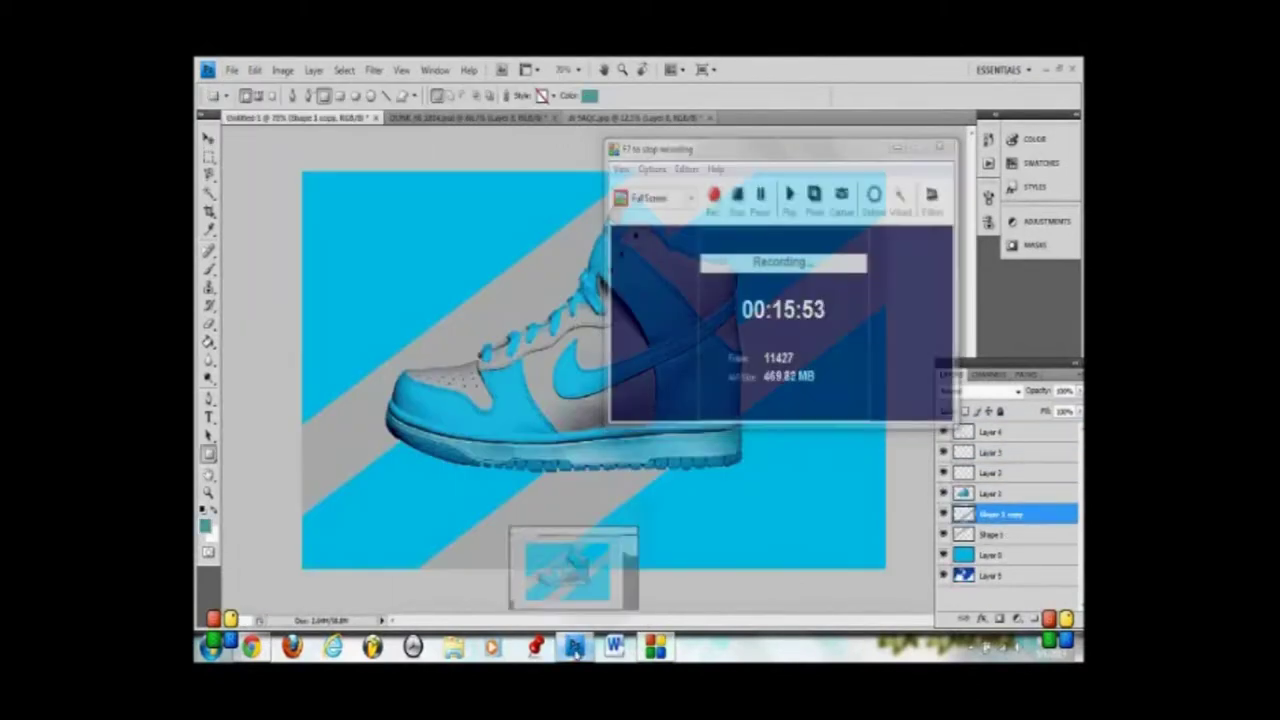
Duplicate the grey band layer and slide the copy to a new stripe position
click(313, 69)
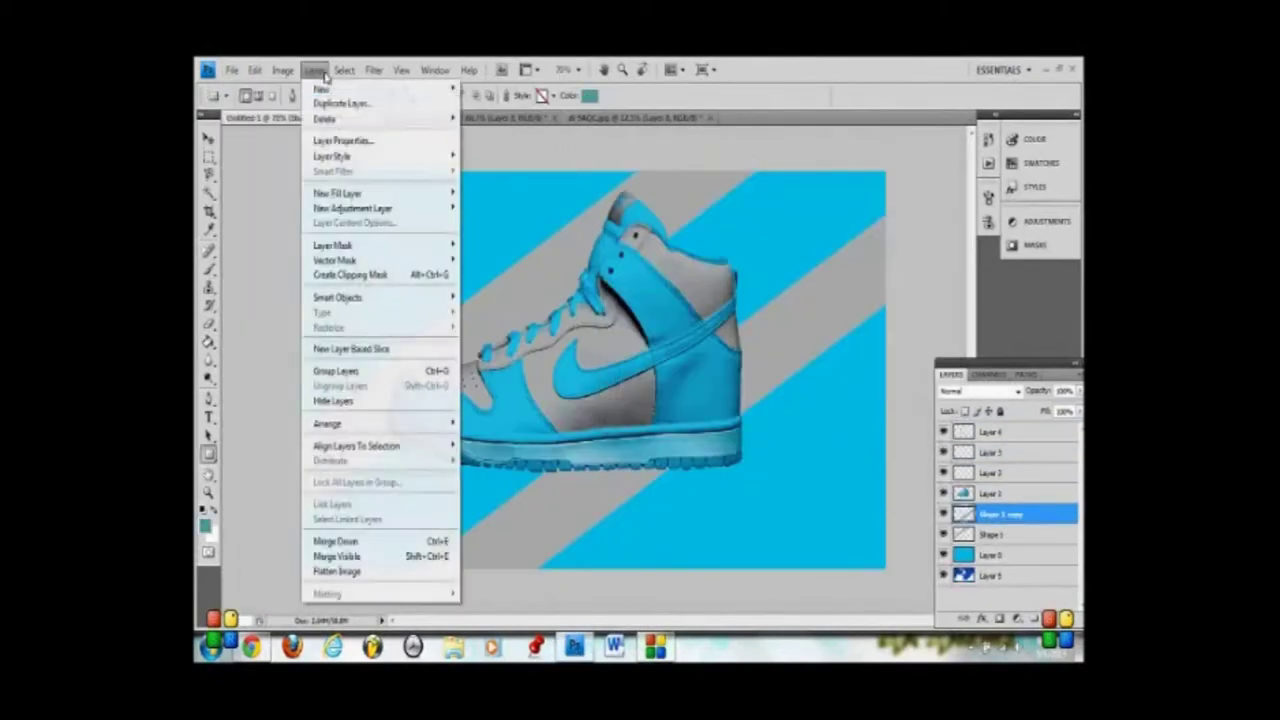
key(Return)
key(v)
click(255, 69)
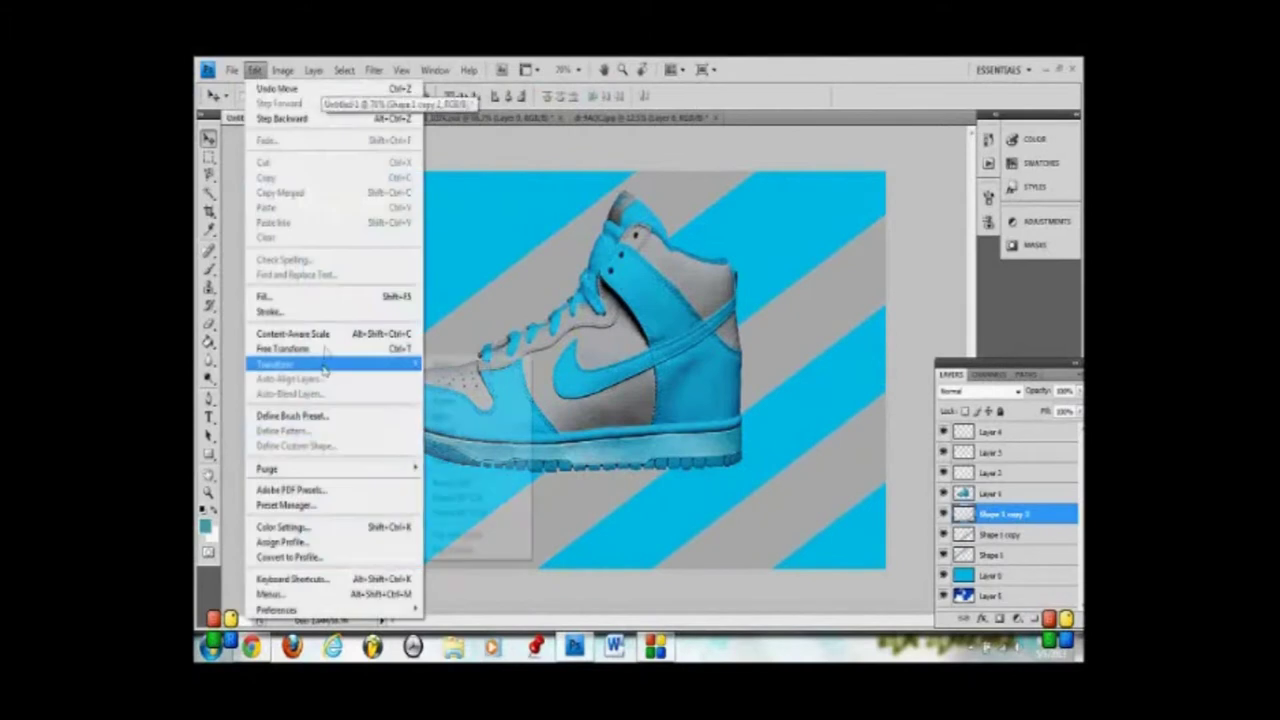
click(323, 363)
key(alt+bracketleft)
mouse_move(789, 516)
mouse_down()
mouse_move(800, 480)
mouse_move(789, 449)
mouse_move(828, 476)
mouse_move(782, 450)
mouse_up()
key(alt+bracketleft)
key(alt+bracketright)
key(alt+bracketright)
Make another grey band copy and move it into position
click(313, 70)
click(340, 103)
key(Return)
drag(423, 194, 407, 202)
click(313, 70)
Add one more band copy and move the cloud layer to the top of the stack
click(323, 104)
key(Return)
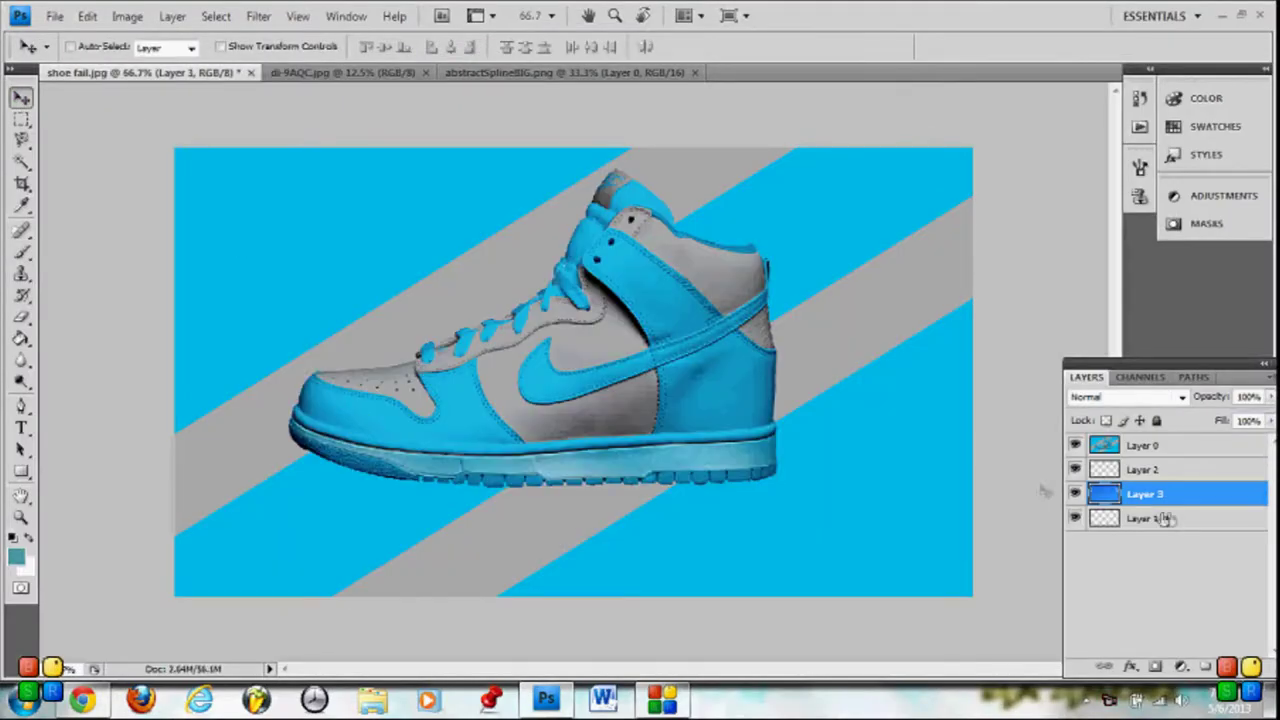
drag(1163, 518, 1150, 446)
drag(594, 346, 594, 226)
Stretch the clouds with Free Transform to all four poster edges and blend them as Overlay
click(87, 16)
click(128, 346)
mouse_move(250, 478)
mouse_down()
mouse_move(863, 194)
mouse_move(337, 457)
mouse_move(922, 197)
mouse_move(243, 503)
mouse_move(334, 523)
mouse_move(909, 163)
mouse_move(226, 581)
mouse_move(457, 474)
mouse_move(486, 480)
mouse_move(366, 274)
mouse_move(803, 120)
mouse_move(286, 323)
mouse_move(757, 486)
mouse_move(614, 337)
mouse_move(420, 449)
mouse_move(657, 337)
mouse_move(531, 194)
mouse_move(531, 220)
mouse_move(974, 372)
mouse_up()
drag(573, 143, 587, 150)
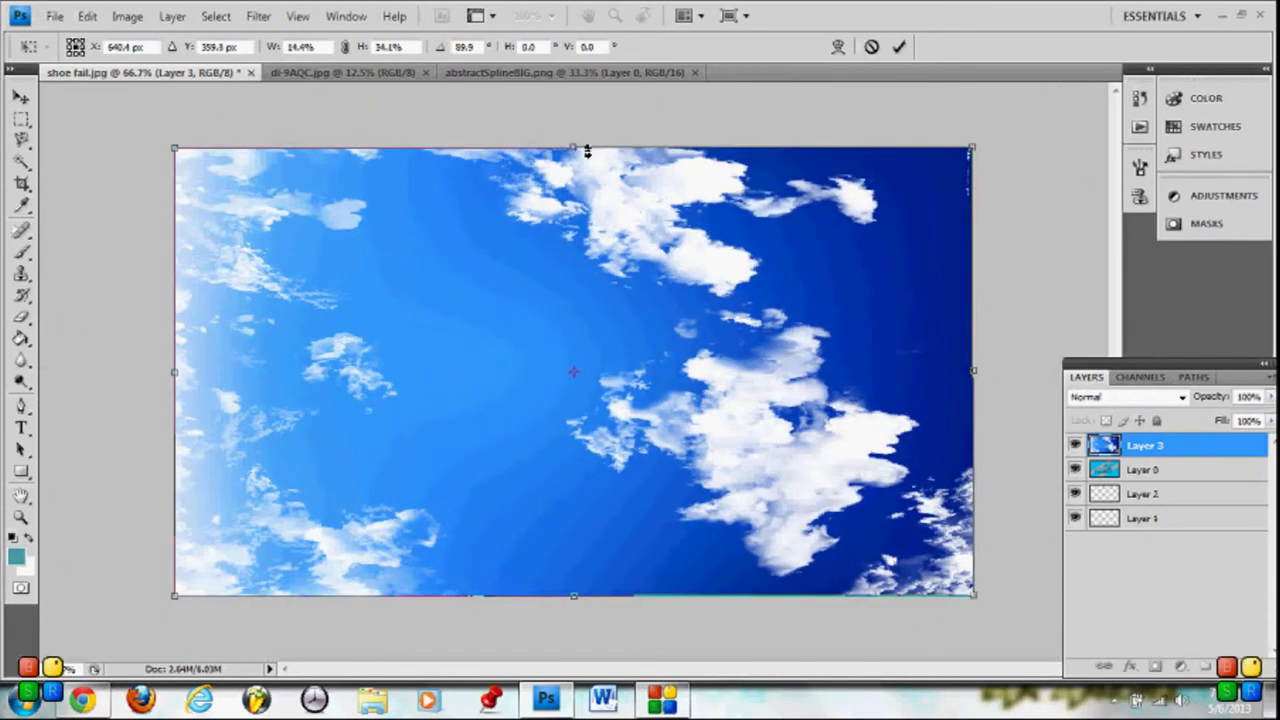
mouse_move(178, 375)
mouse_down()
mouse_move(580, 372)
mouse_move(400, 560)
mouse_move(323, 520)
mouse_up()
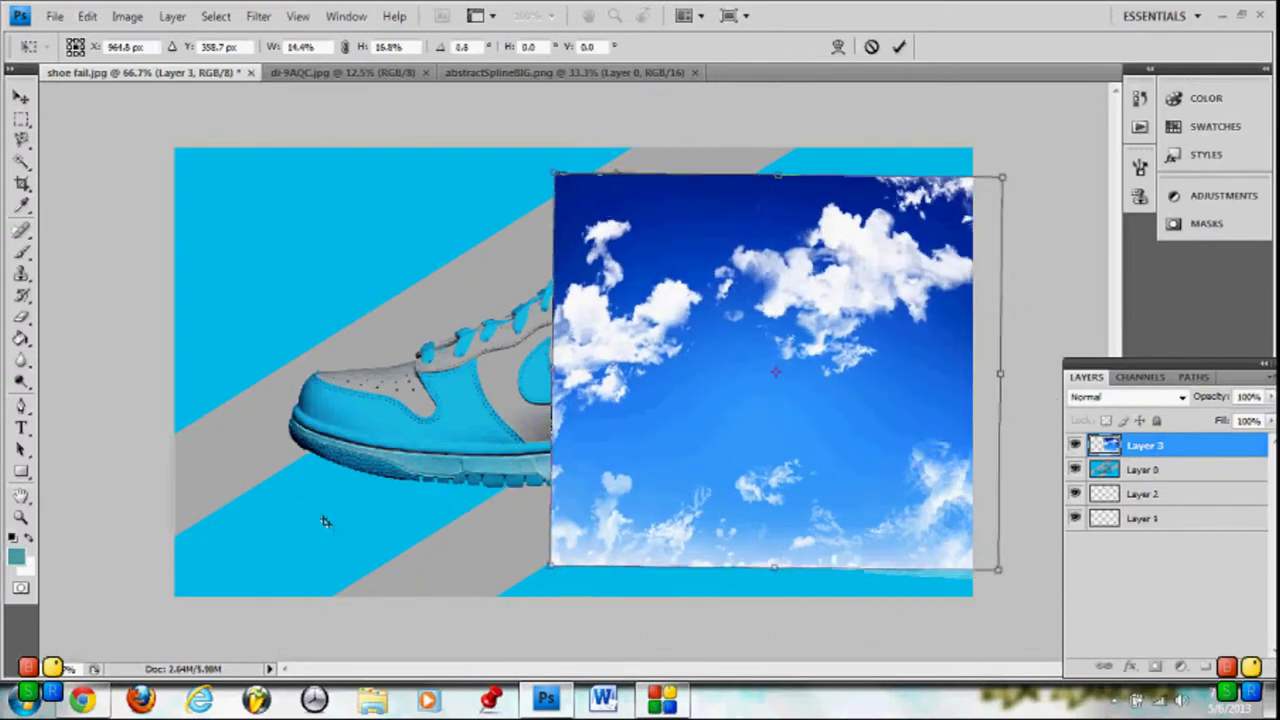
mouse_move(552, 372)
mouse_down()
mouse_move(260, 390)
mouse_move(174, 372)
mouse_up()
drag(1000, 372, 974, 371)
drag(600, 175, 604, 101)
drag(572, 566, 572, 594)
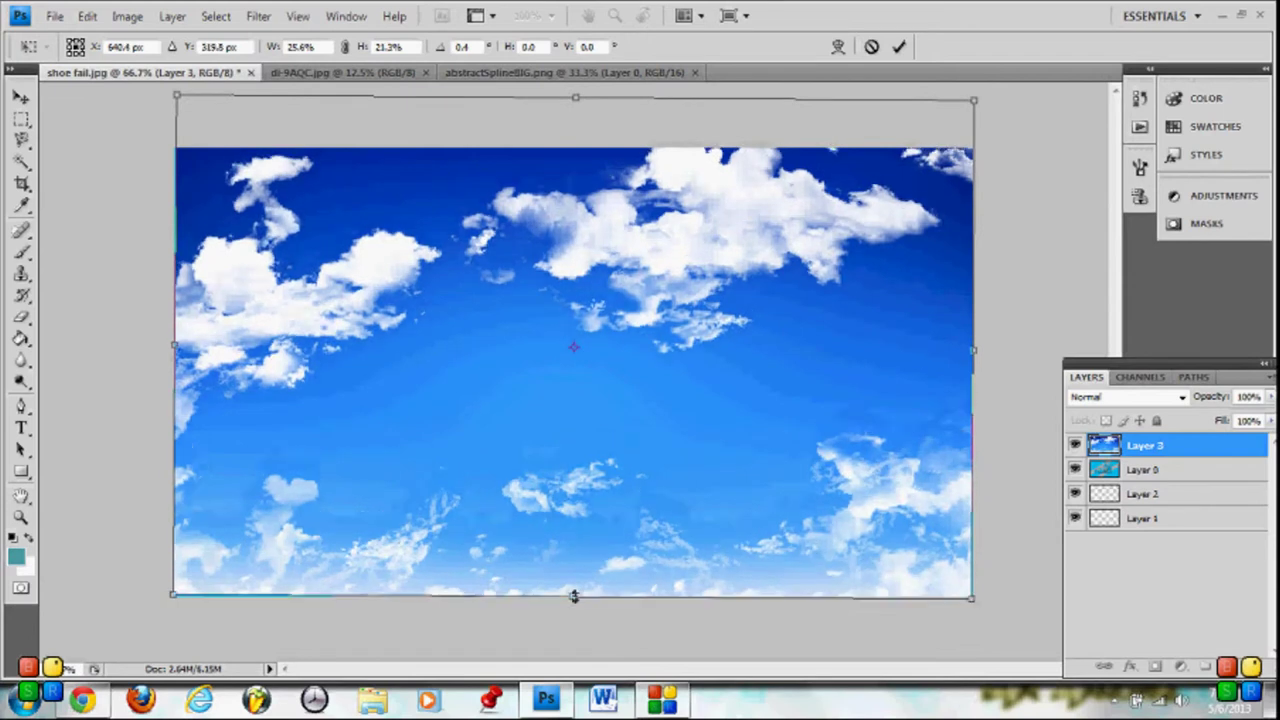
key(Return)
click(1183, 398)
click(1100, 233)
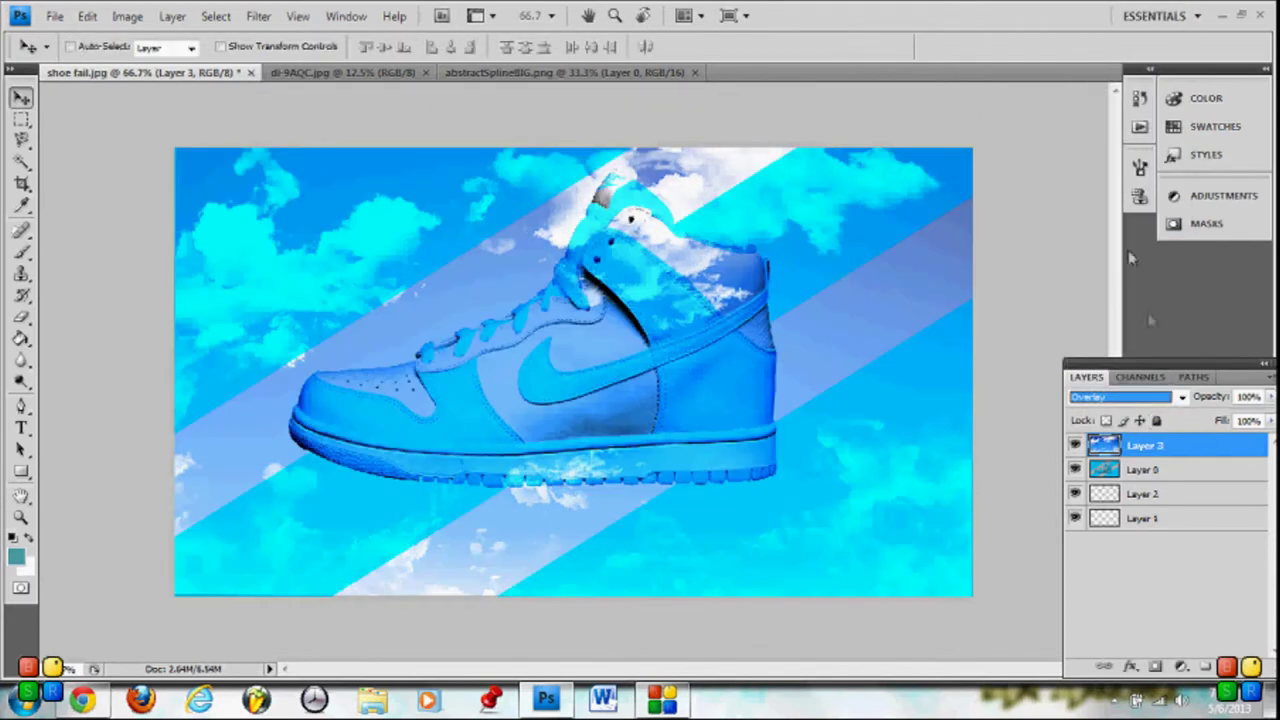
Try Soft Light, Darken and Hard Mix blend modes on the cloud layer
click(1180, 397)
click(1127, 310)
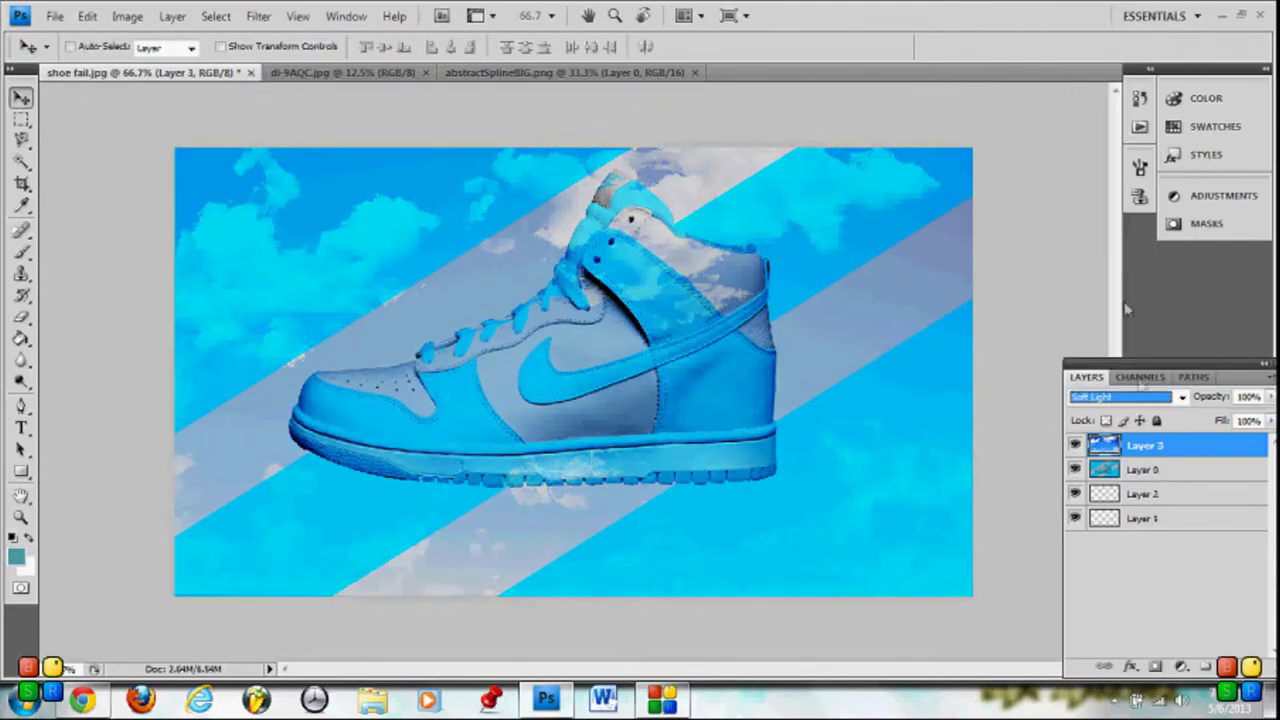
click(1167, 399)
click(1122, 312)
click(1180, 397)
click(1100, 88)
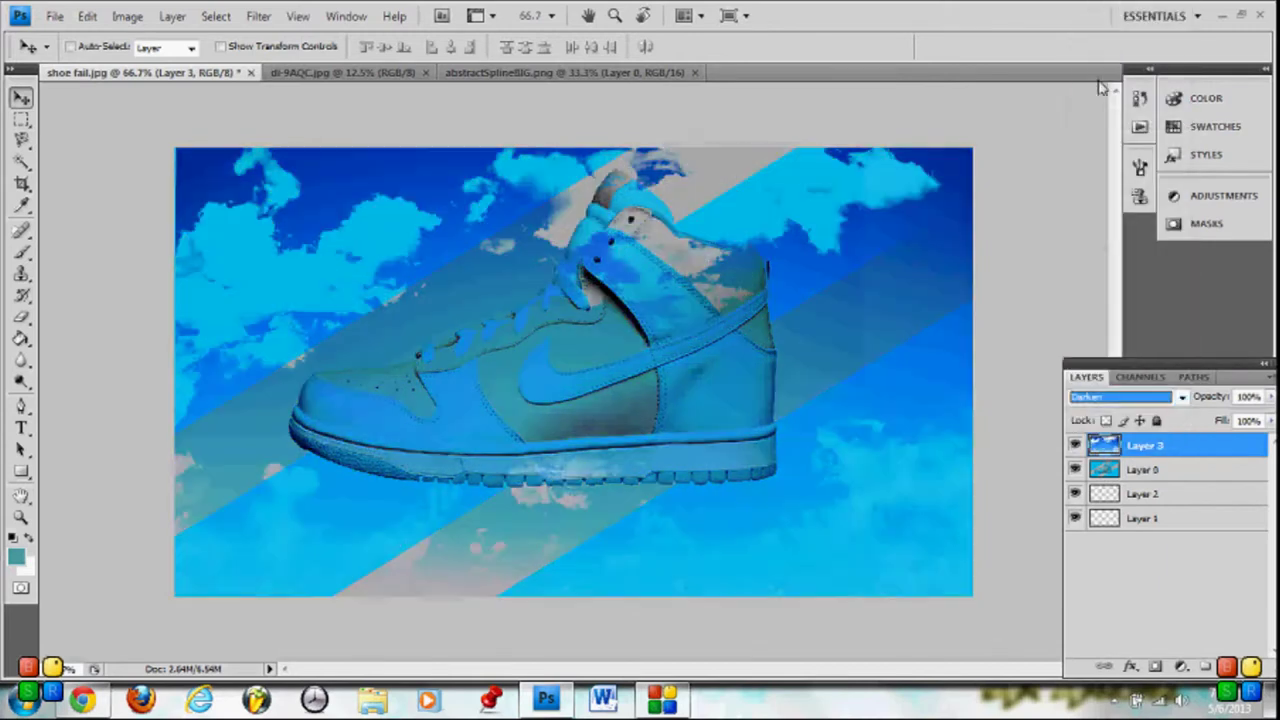
click(1180, 397)
click(1134, 285)
click(1180, 397)
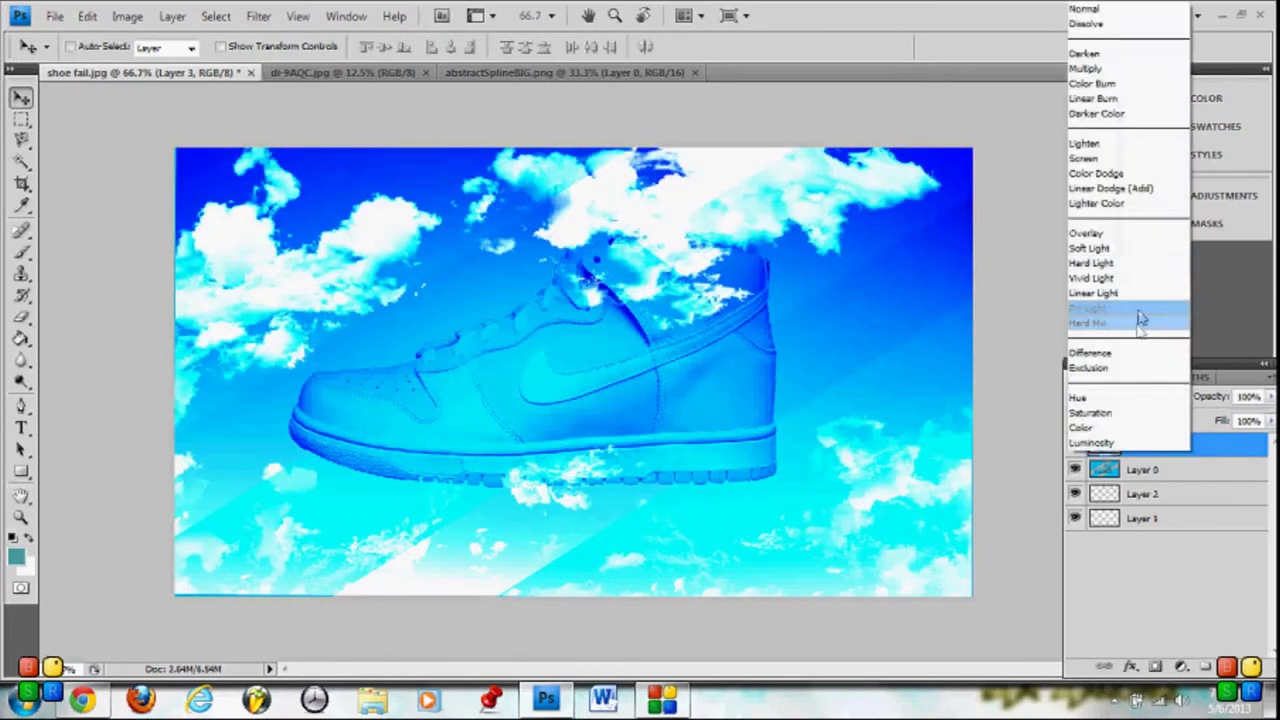
click(1140, 322)
click(1180, 397)
click(1155, 300)
Try Luminosity, Color, Exclusion and Linear Light, then return the clouds to Overlay
click(1180, 397)
click(1100, 24)
click(1180, 397)
click(1150, 442)
click(1180, 397)
click(1140, 427)
click(1180, 397)
click(1120, 367)
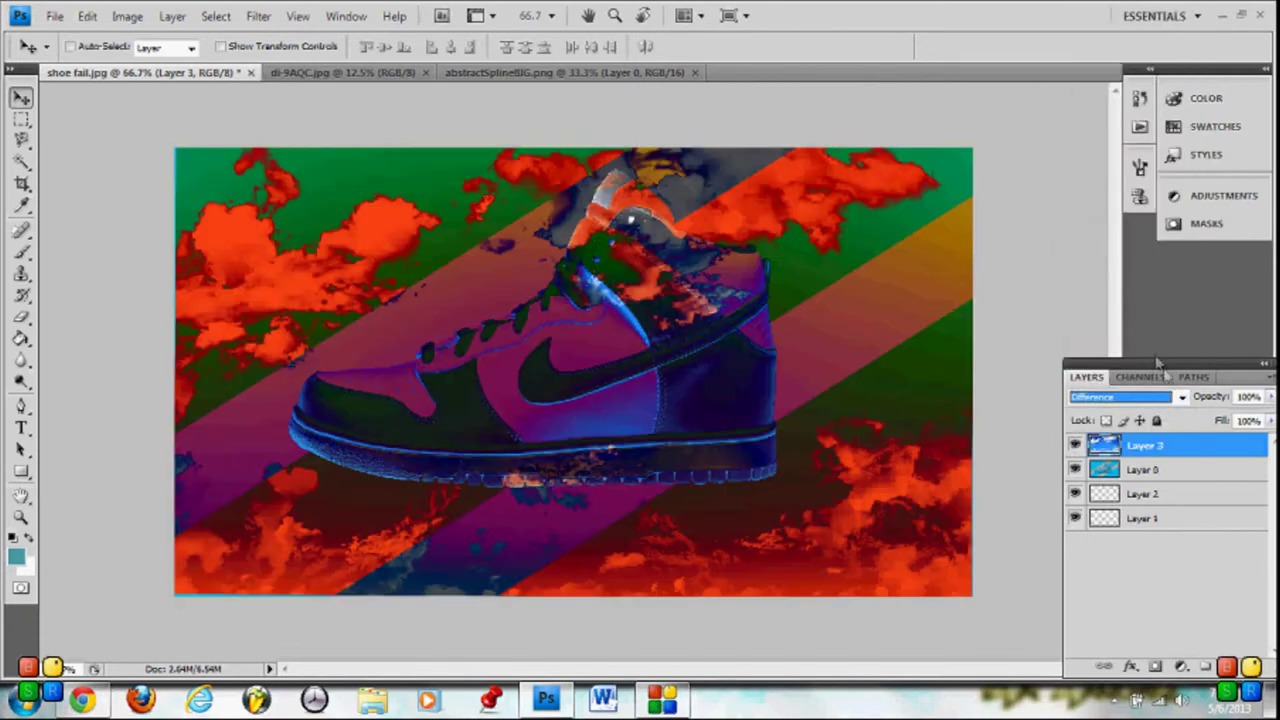
click(1180, 397)
click(1143, 303)
click(1180, 397)
click(1140, 351)
click(1180, 397)
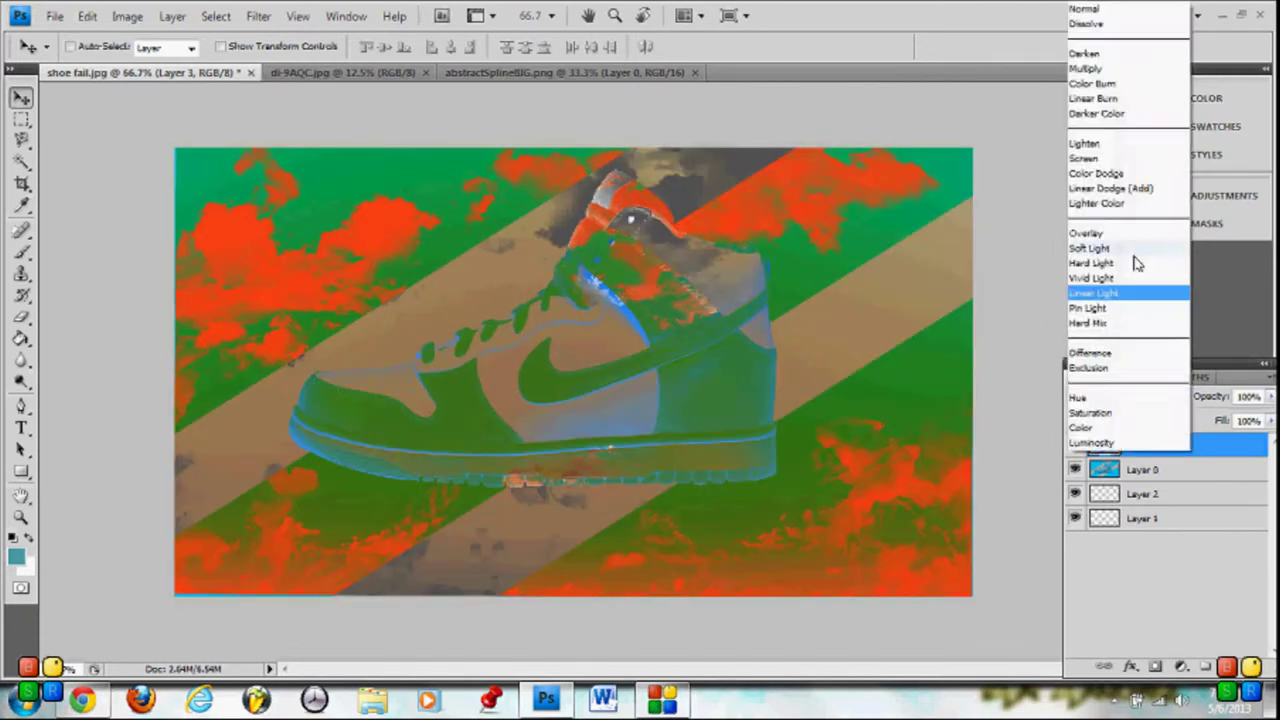
click(1130, 234)
Erase clouds over the shoe, then undo the eraser strokes
click(1143, 469)
click(1145, 445)
key(e)
drag(320, 440, 515, 440)
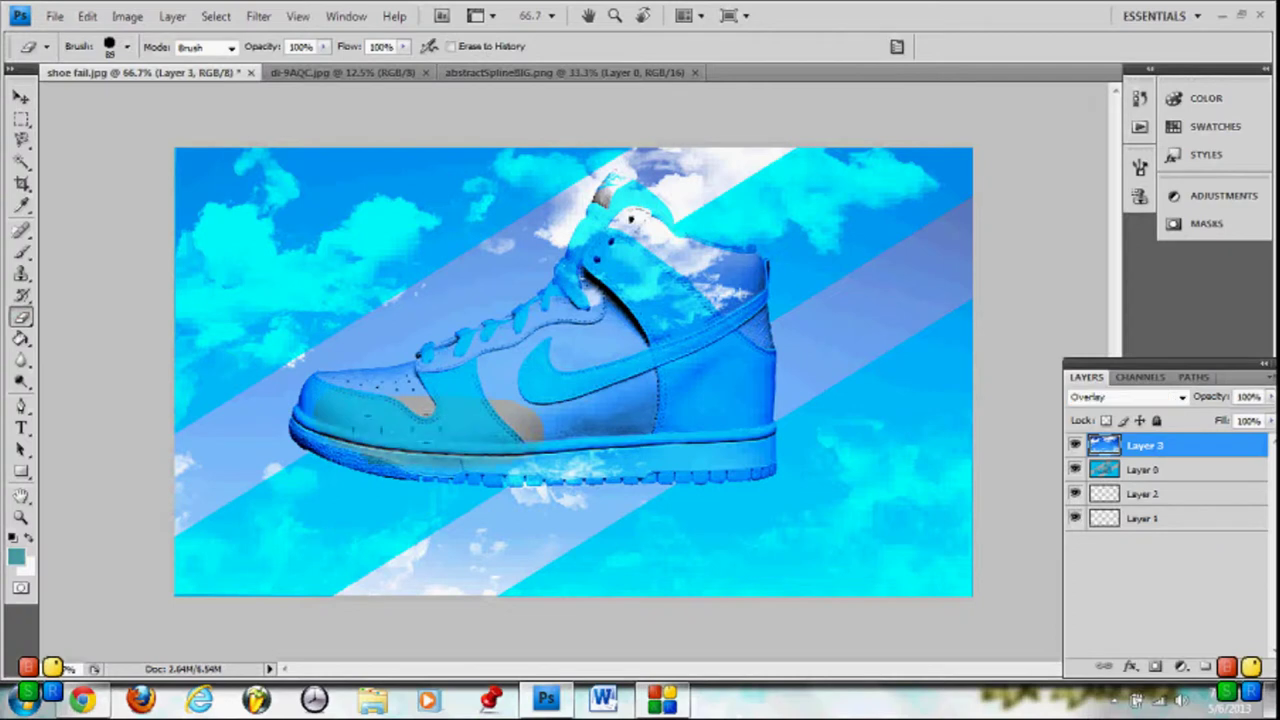
drag(630, 218, 590, 360)
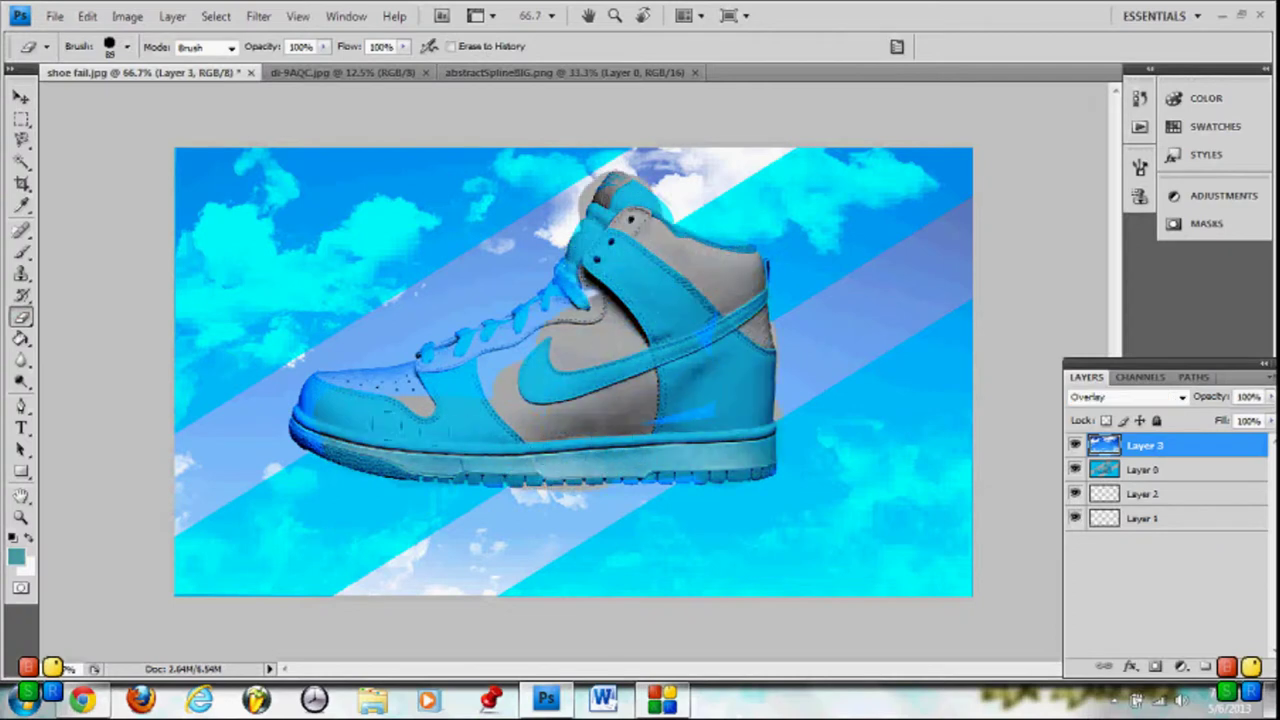
click(87, 16)
click(130, 77)
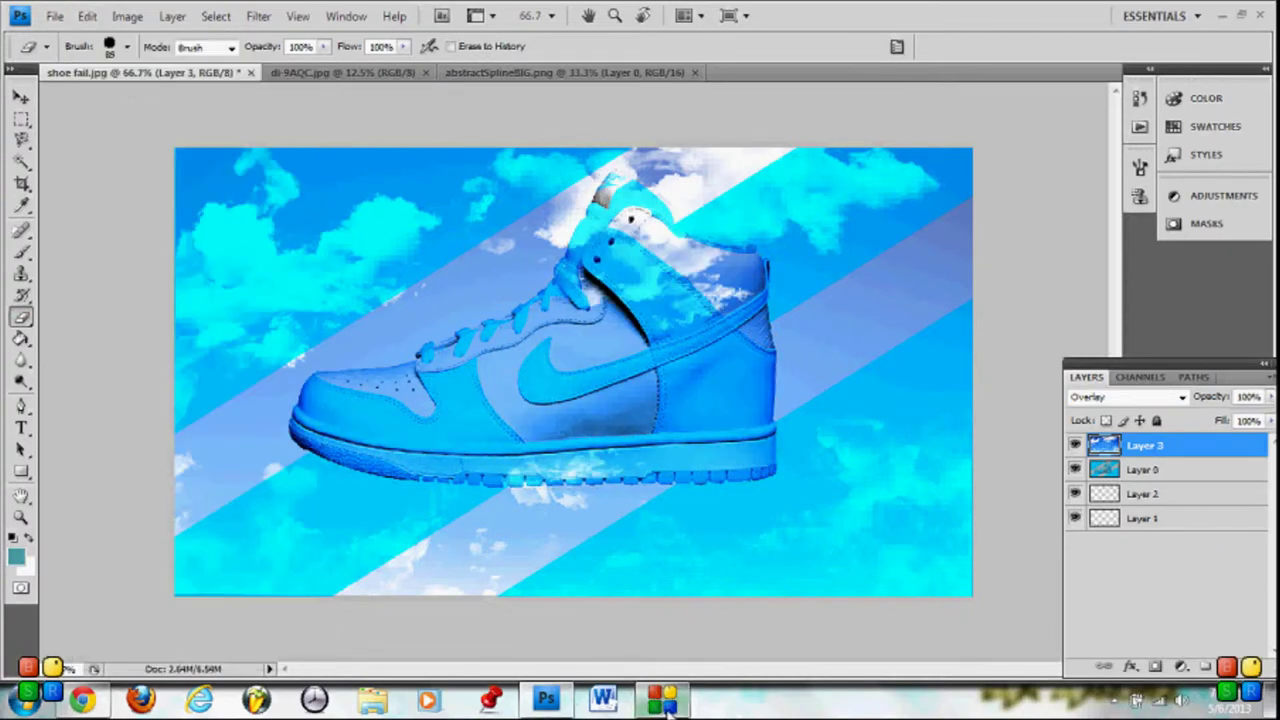
Lower the cloud layer's opacity to 26% and bring up abstractSplineBIG.png
drag(1270, 397, 1213, 427)
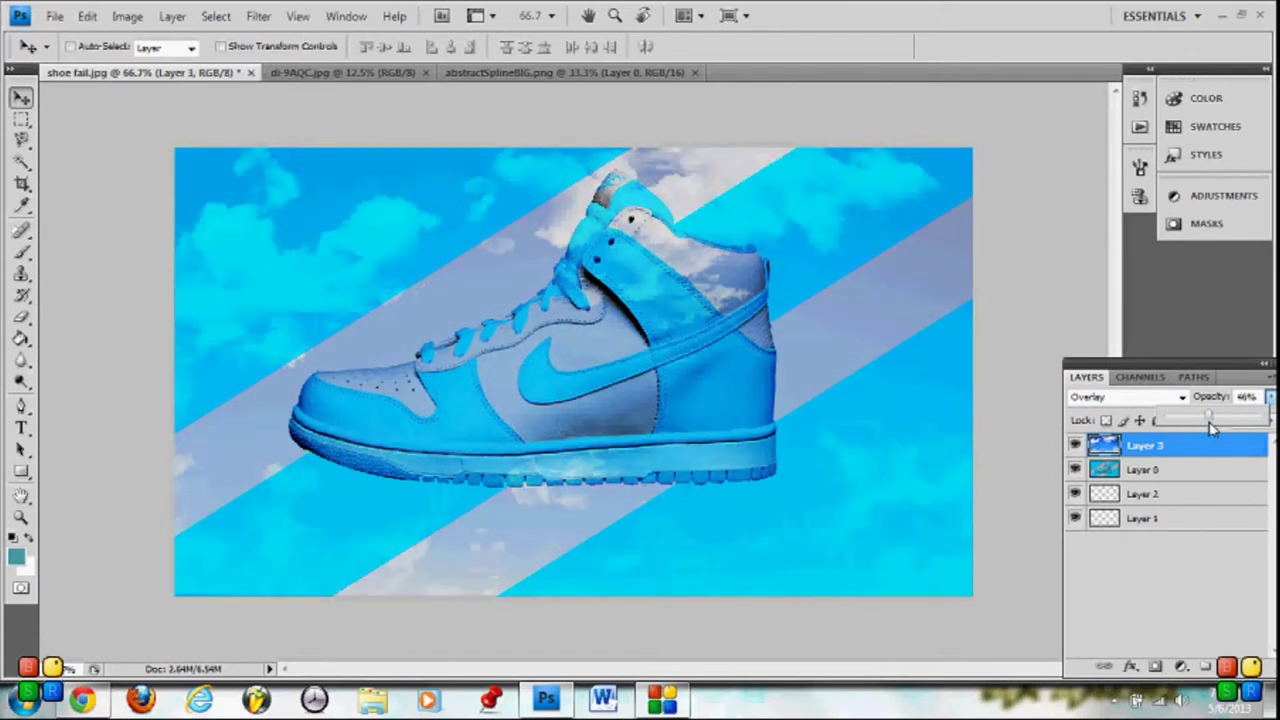
click(1212, 547)
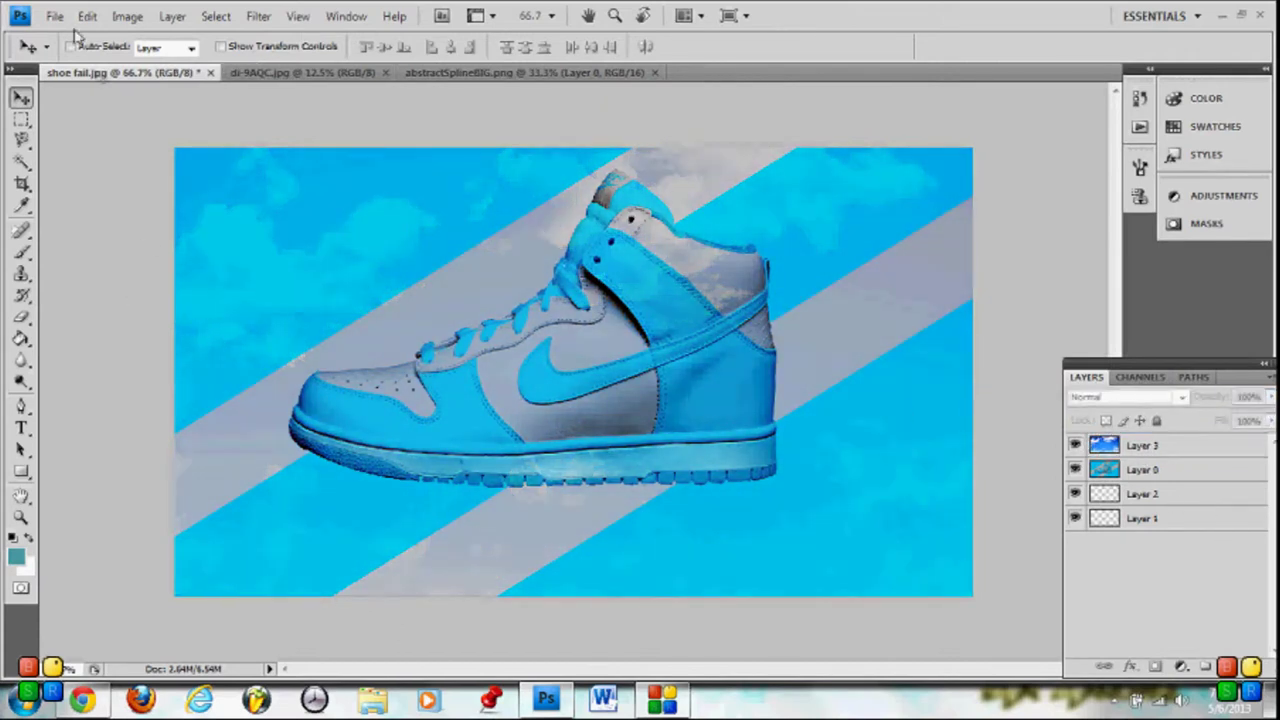
click(22, 316)
click(349, 343)
click(657, 257)
click(1145, 469)
click(707, 375)
click(127, 16)
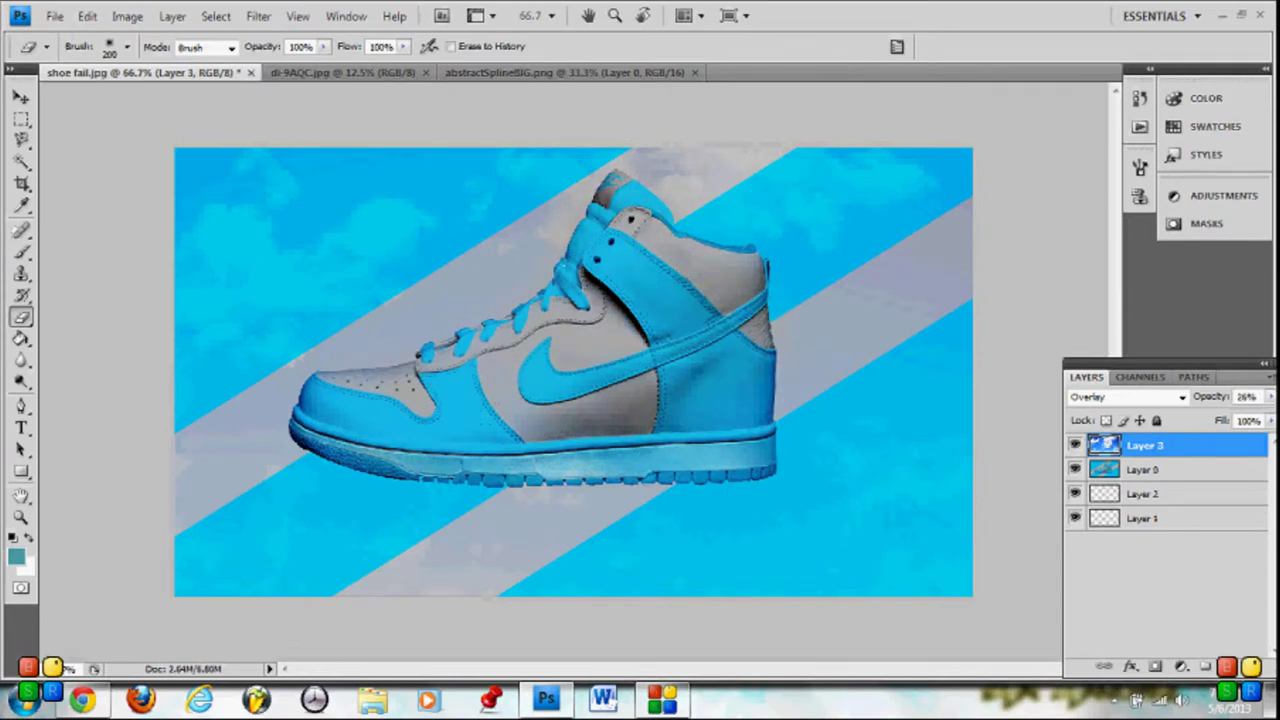
click(565, 72)
Drag the spline graphic into the shoe poster and place Layer 0 below Layer 3
key(v)
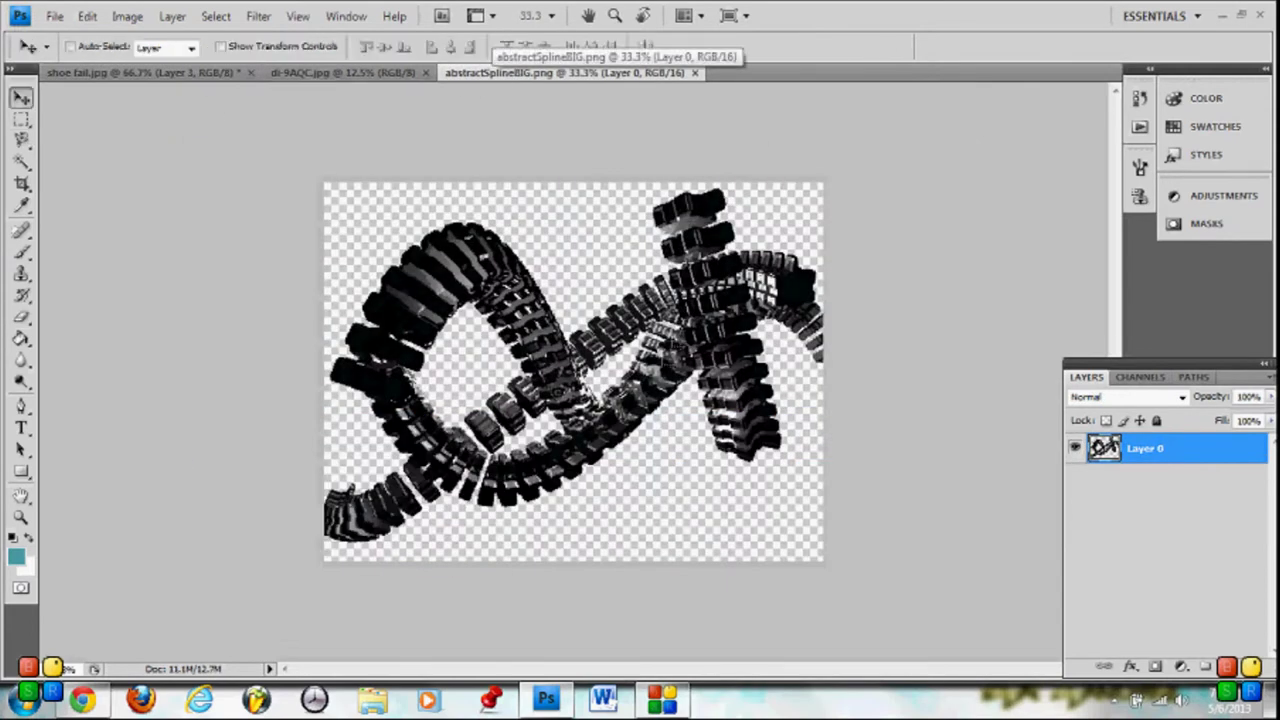
drag(557, 108, 822, 378)
click(660, 278)
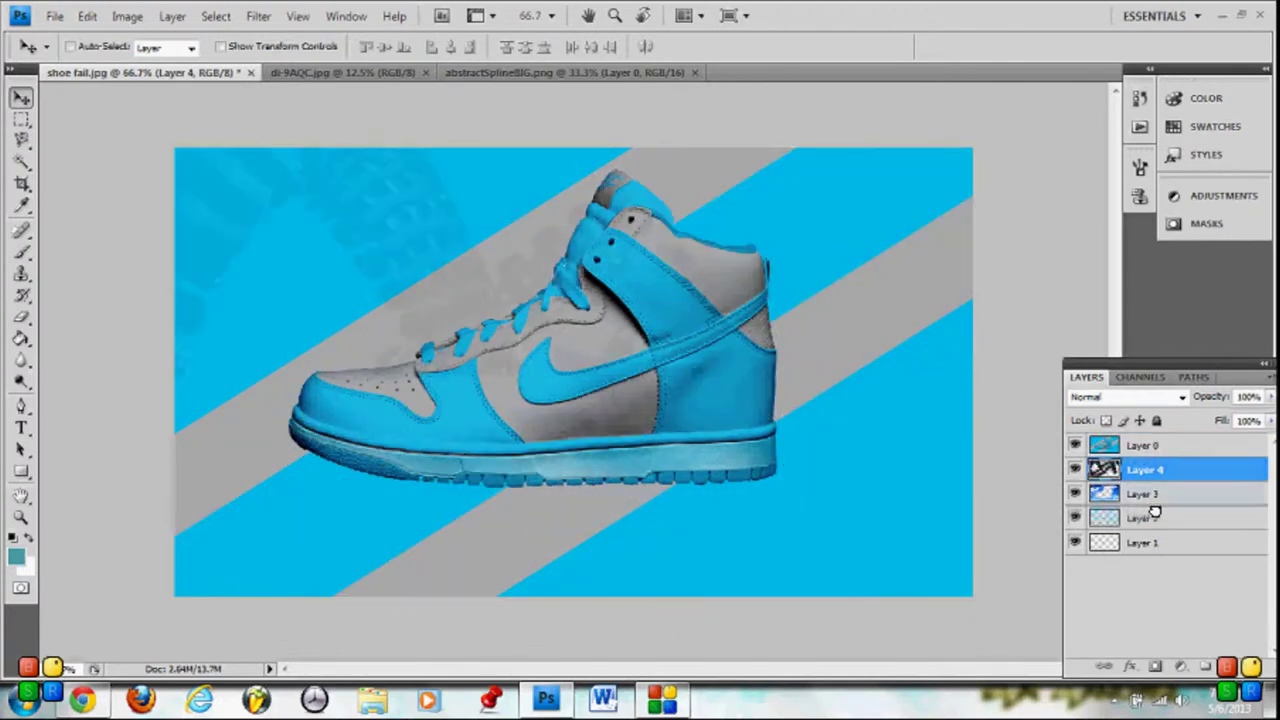
drag(1173, 469, 1163, 505)
click(1166, 445)
Scale and rotate the spline with Free Transform so it coils around the shoe
click(87, 16)
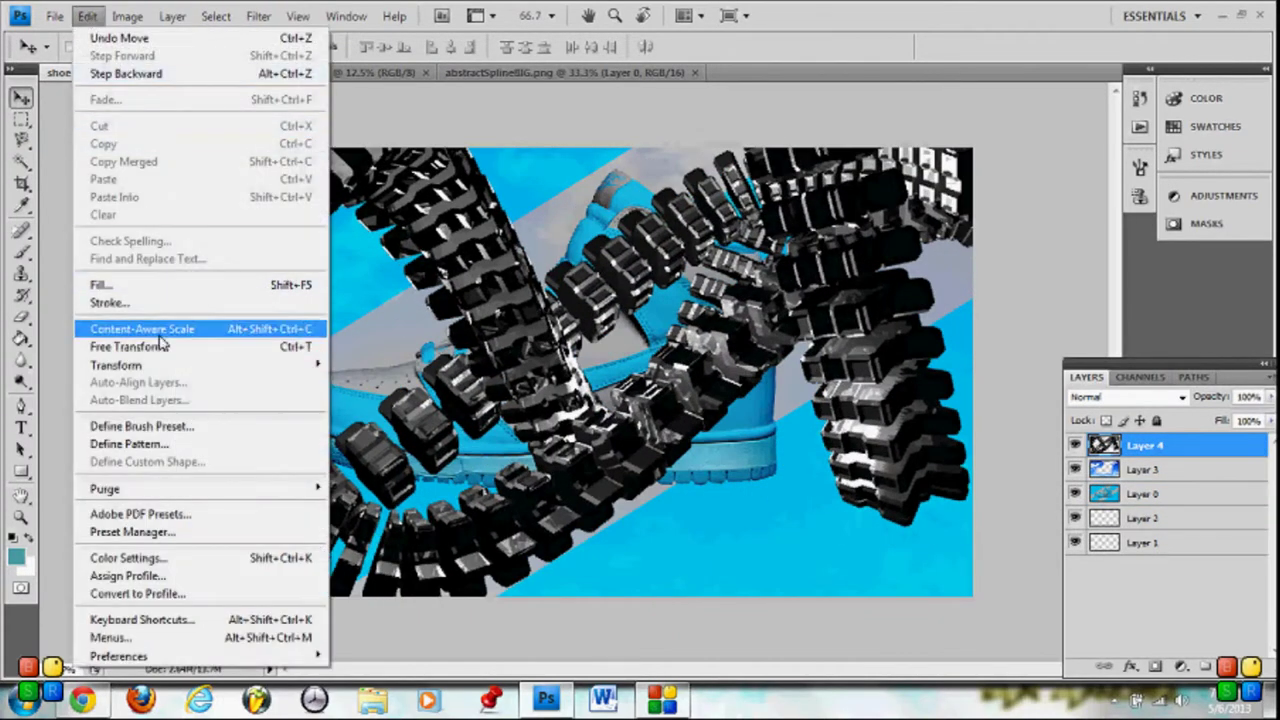
click(171, 349)
mouse_move(1060, 372)
mouse_down()
mouse_move(803, 347)
mouse_move(248, 382)
mouse_move(822, 242)
mouse_up()
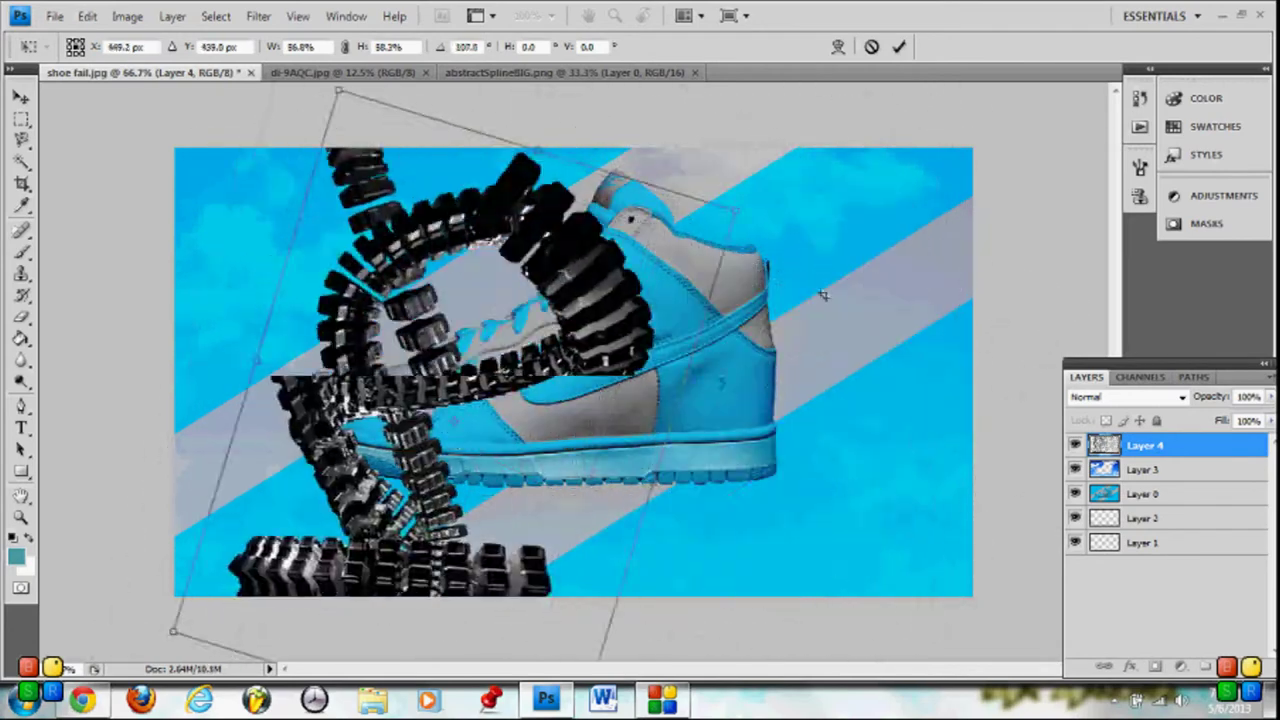
key(Return)
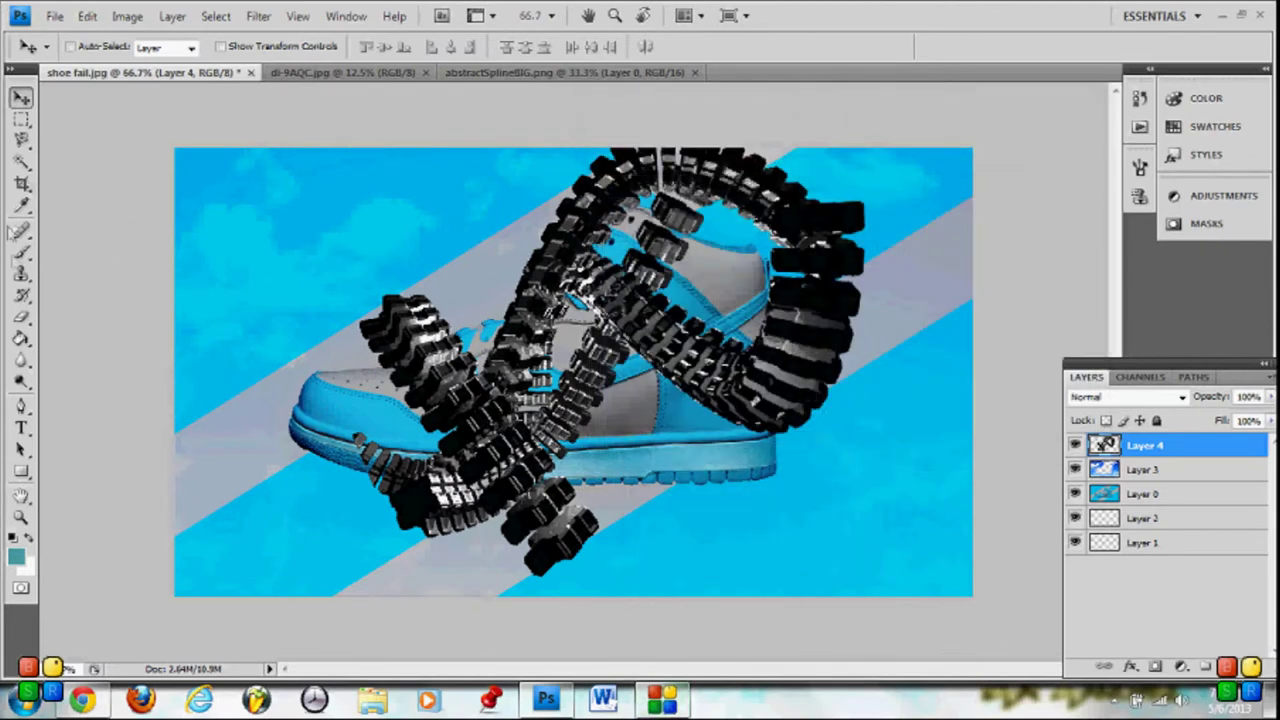
Erase the chain crossing the shoe's sole on Layer 4, undoing the first pass
key(e)
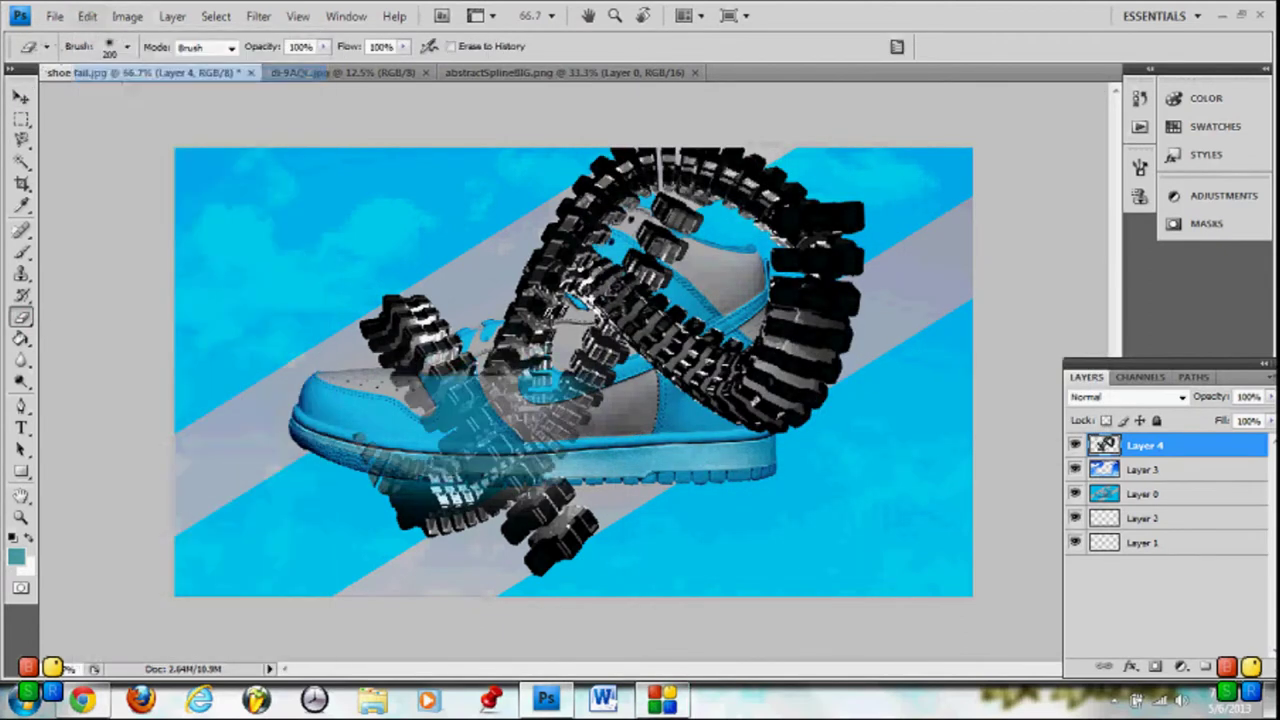
click(127, 47)
drag(570, 455, 362, 445)
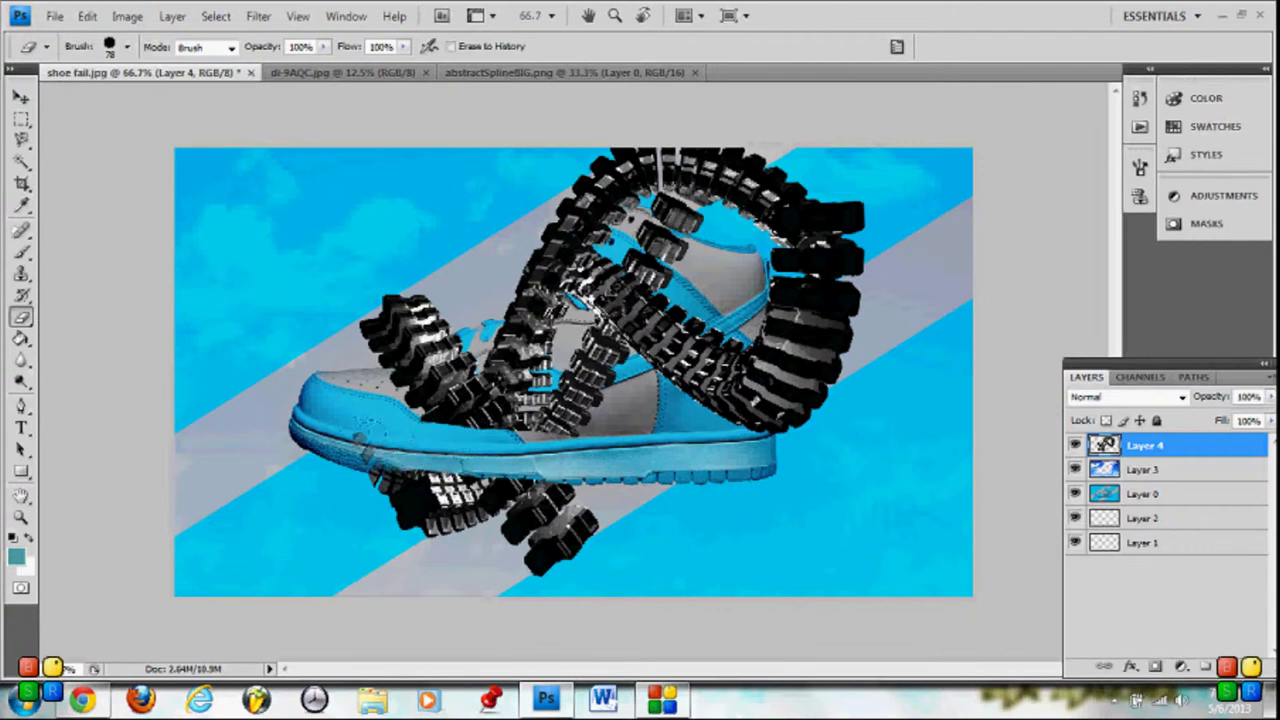
key(ctrl+z)
click(127, 47)
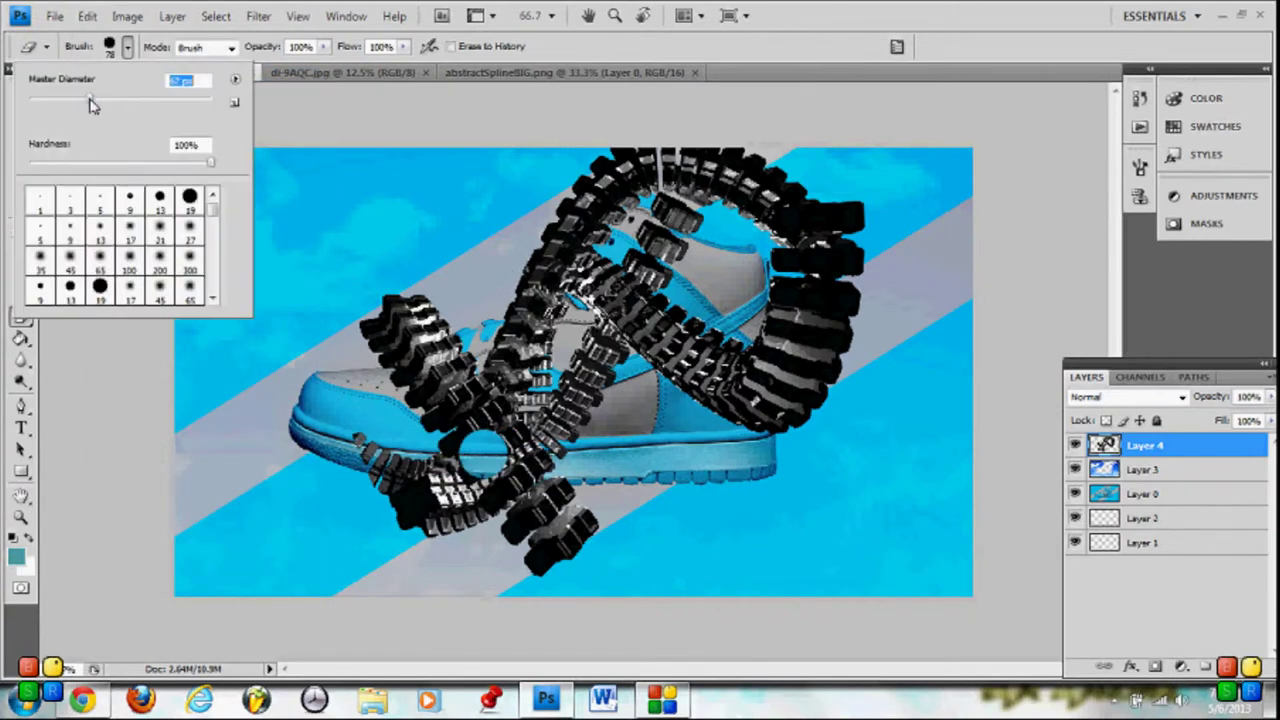
key(Return)
Erase the chain along the sole with a larger eraser at 100% view
click(298, 16)
click(355, 210)
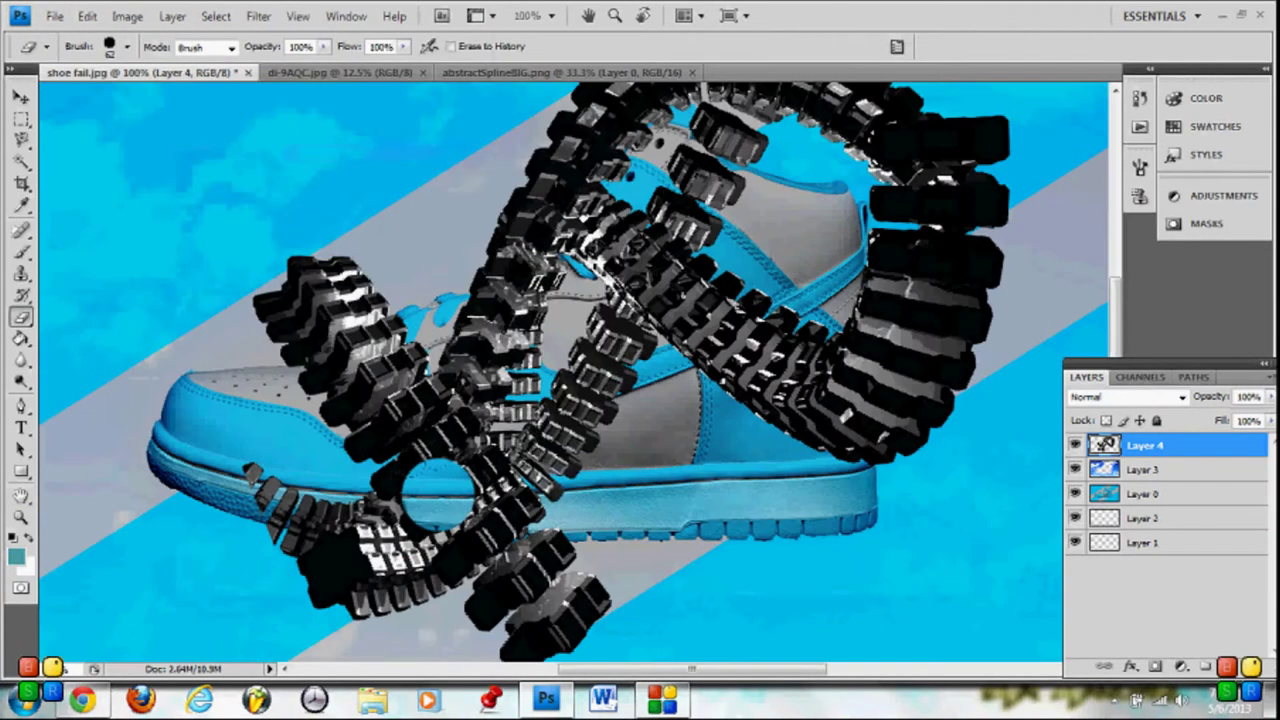
click(127, 16)
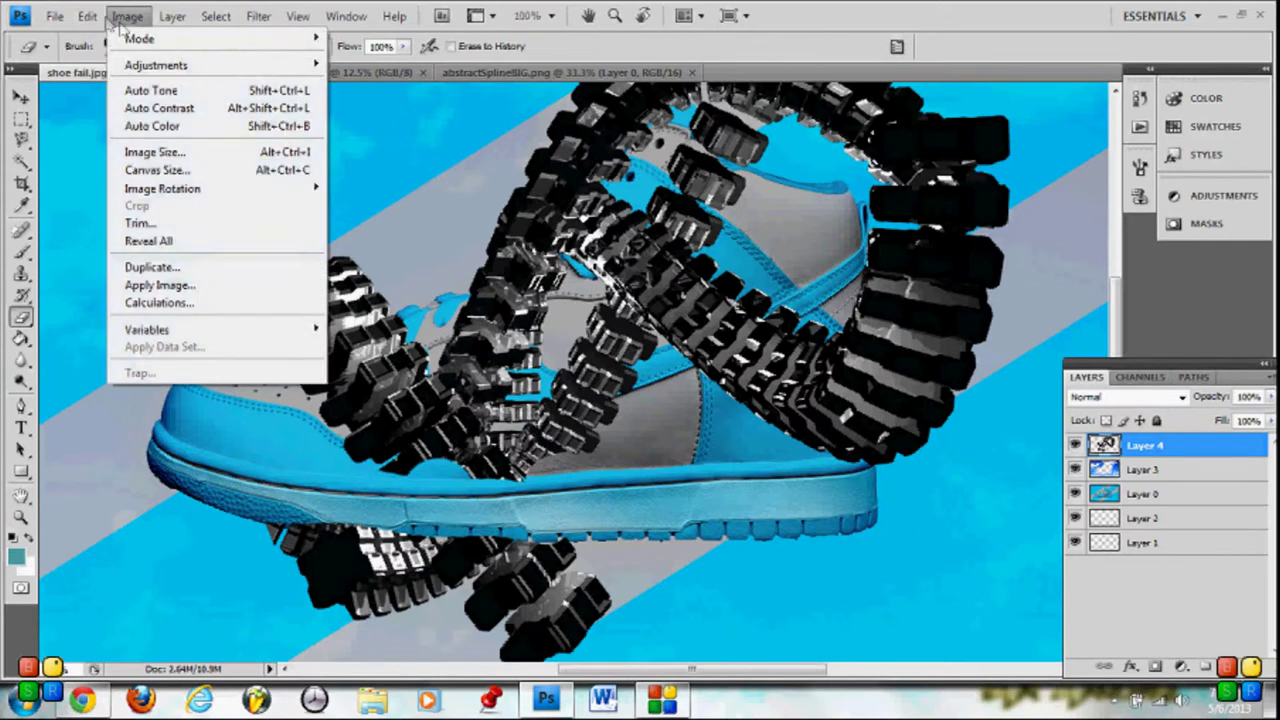
click(435, 490)
click(127, 47)
drag(562, 516, 340, 512)
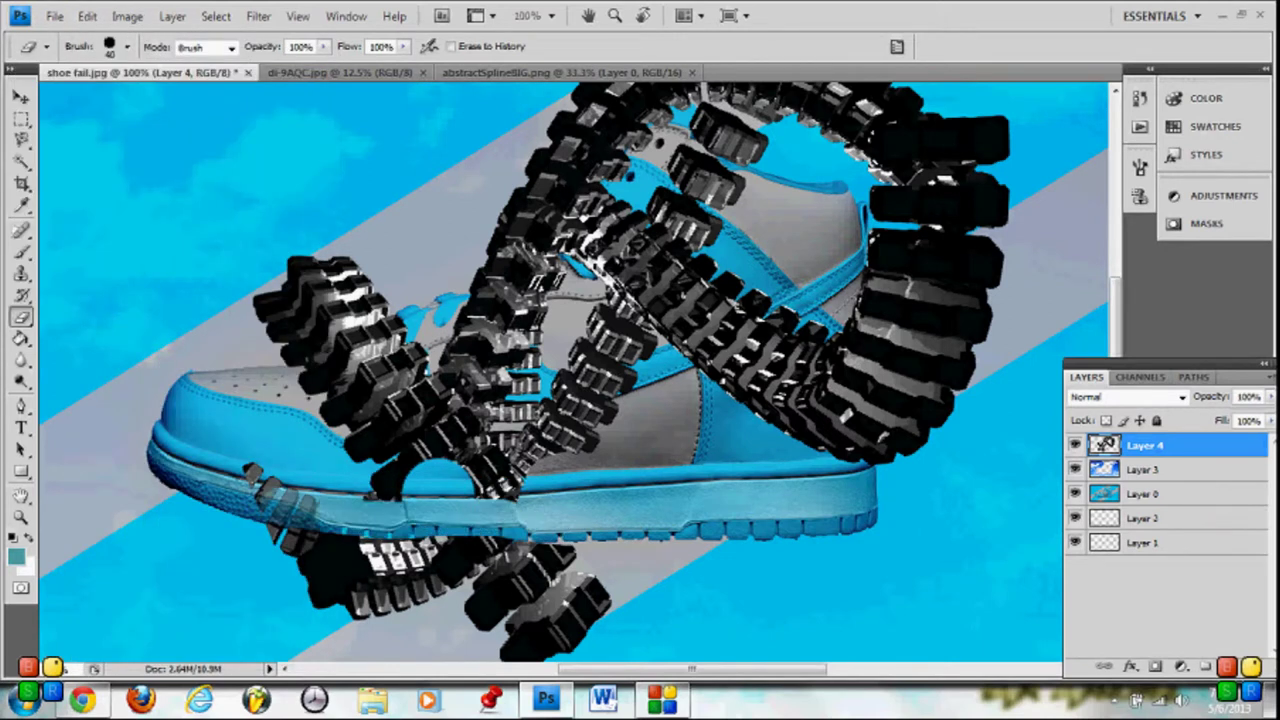
Zoom out and back to 100% to check the erased edges
click(298, 16)
click(320, 171)
click(298, 16)
click(325, 149)
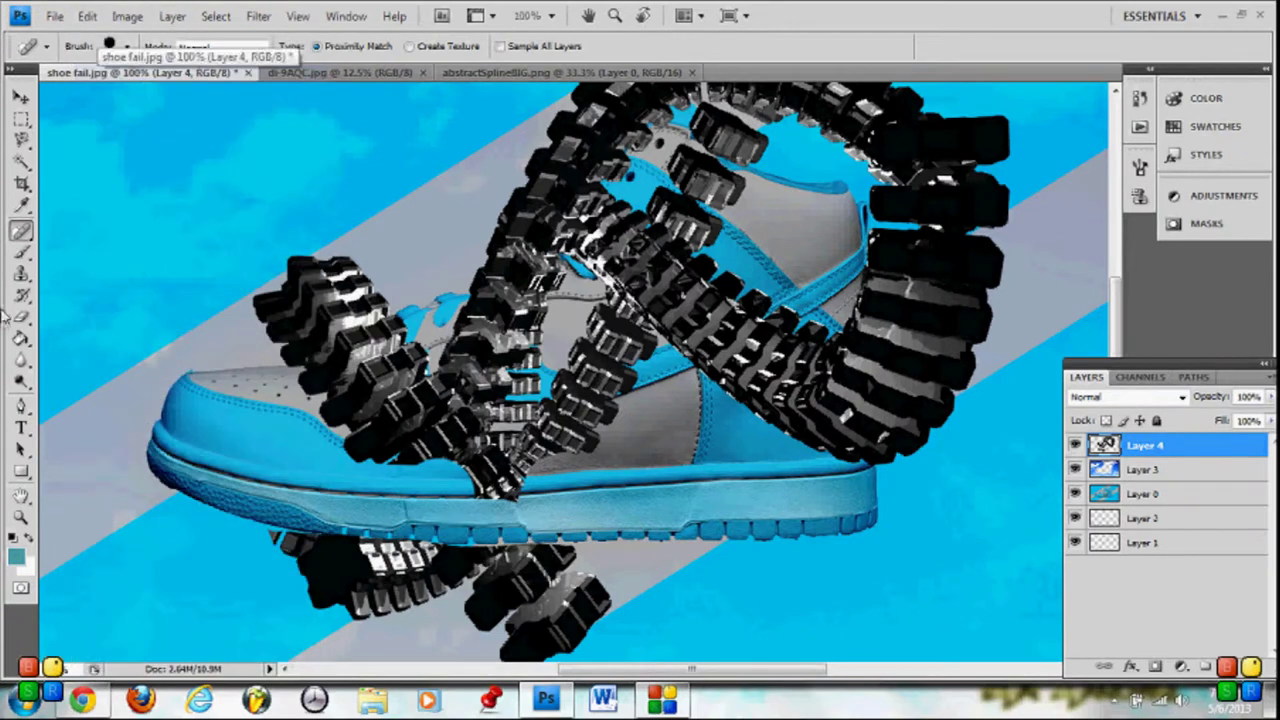
Try the Patch and Healing Brush tools on the sole, dismissing the missing-source warning
drag(21, 230, 112, 275)
click(112, 275)
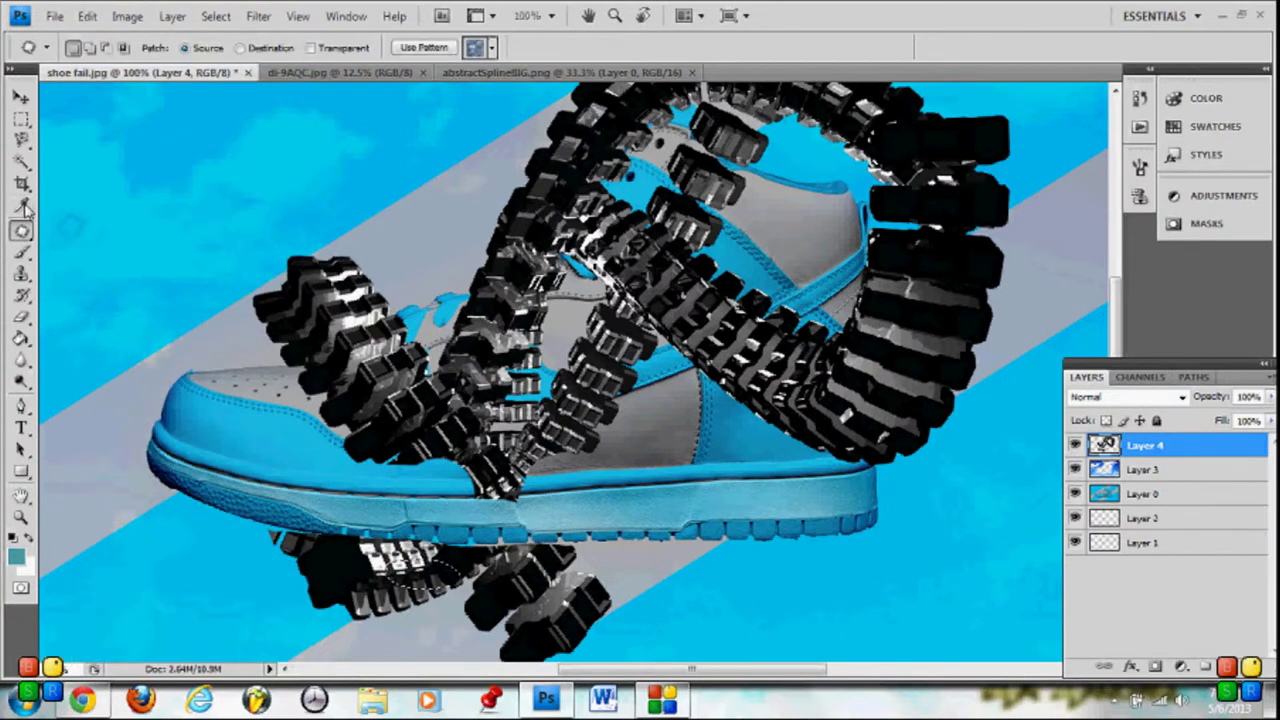
drag(21, 230, 80, 238)
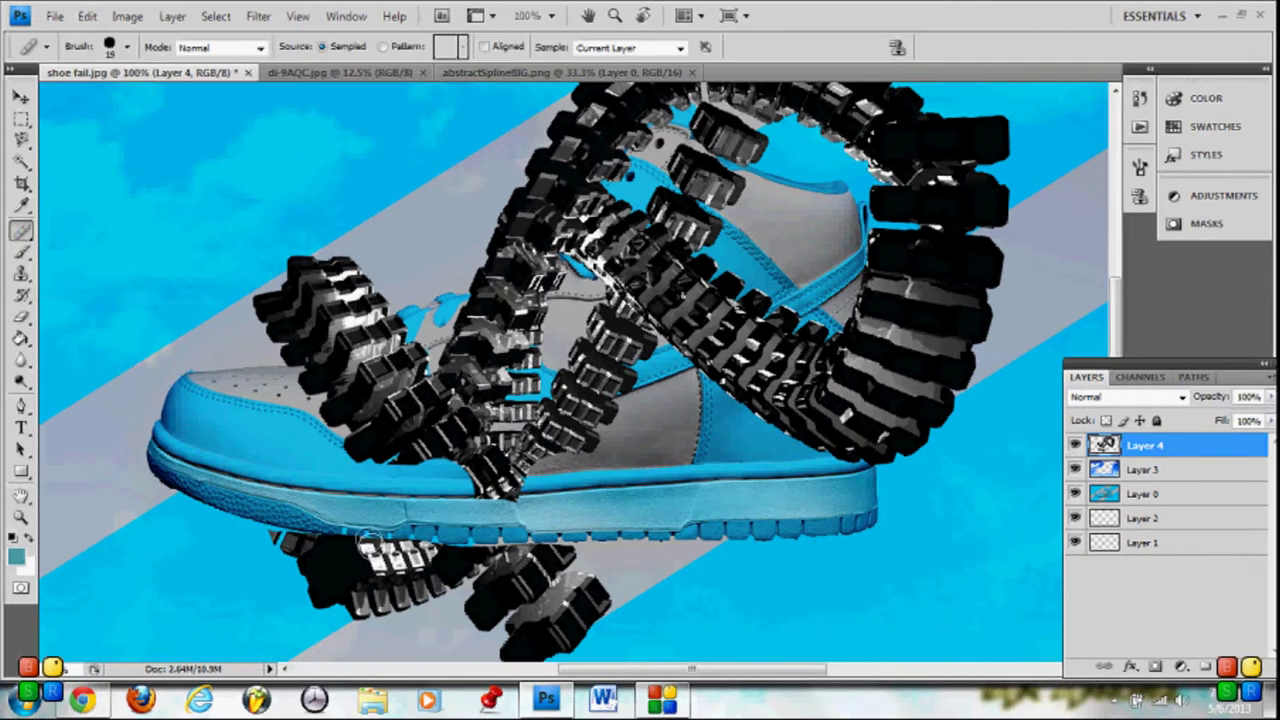
click(668, 283)
click(672, 272)
Inspect the sole at 200%, then return to 100% and fit the whole poster on screen
click(300, 17)
click(330, 157)
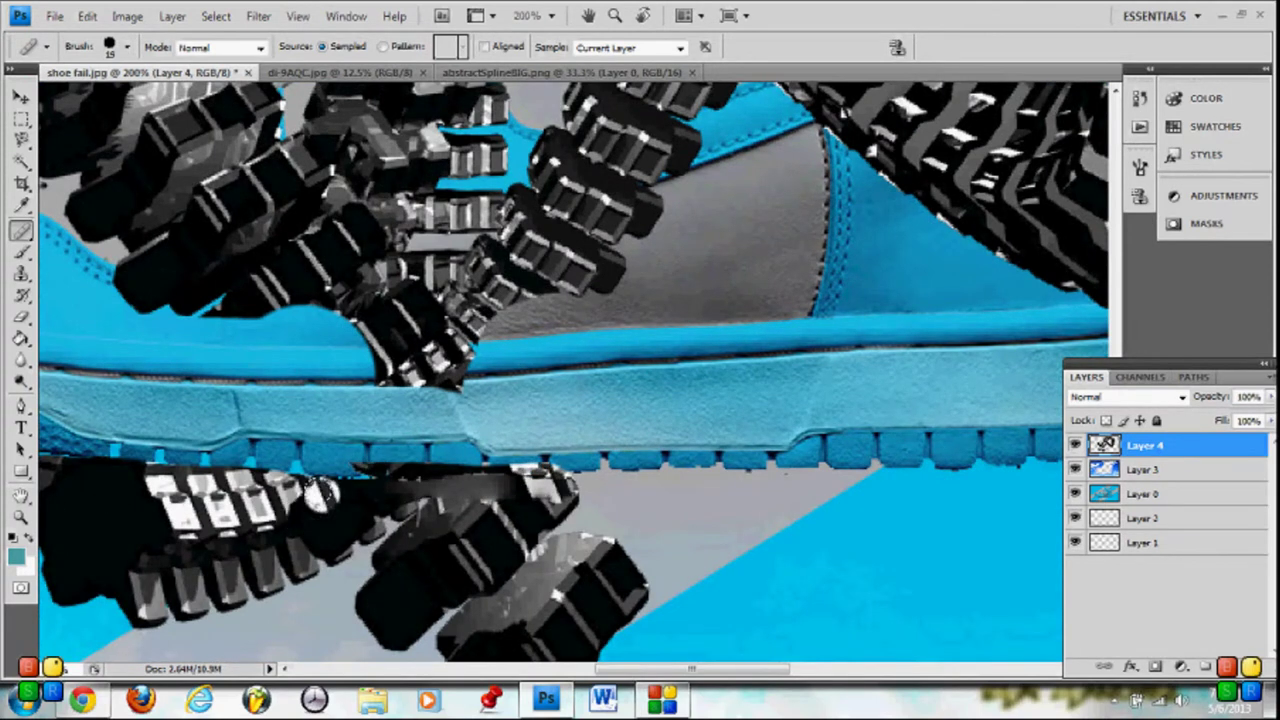
drag(728, 668, 683, 668)
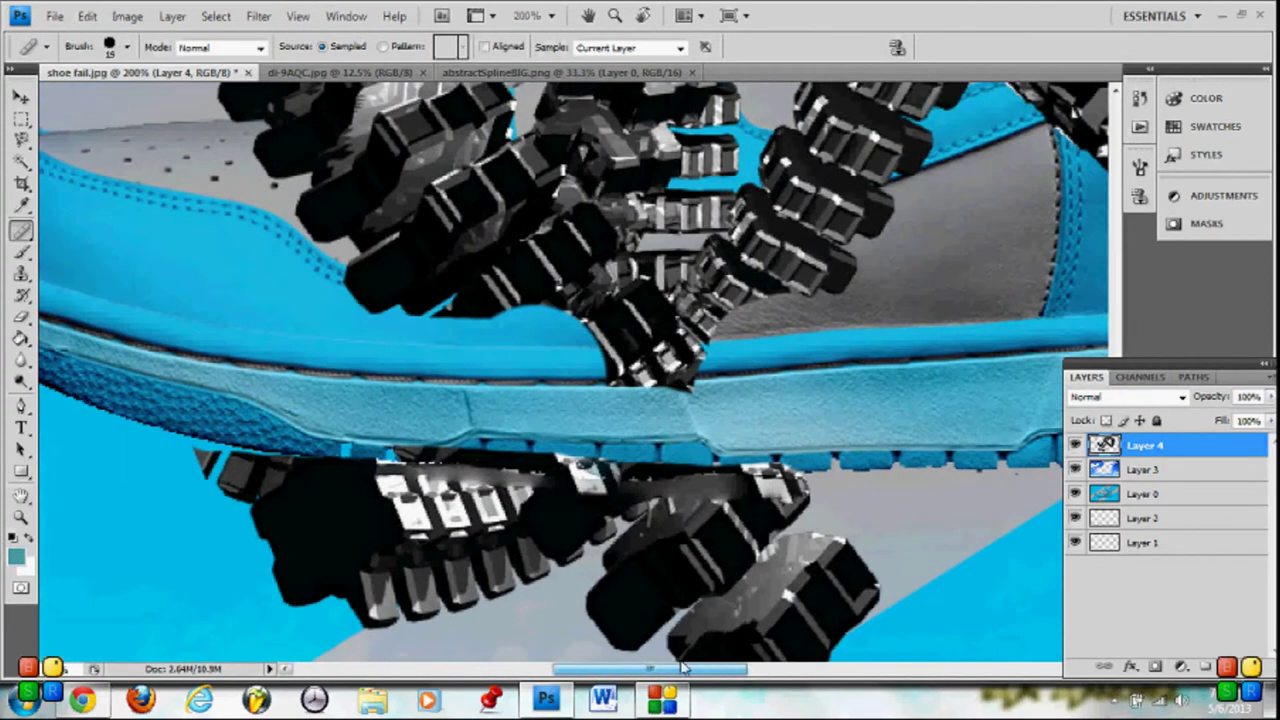
click(298, 16)
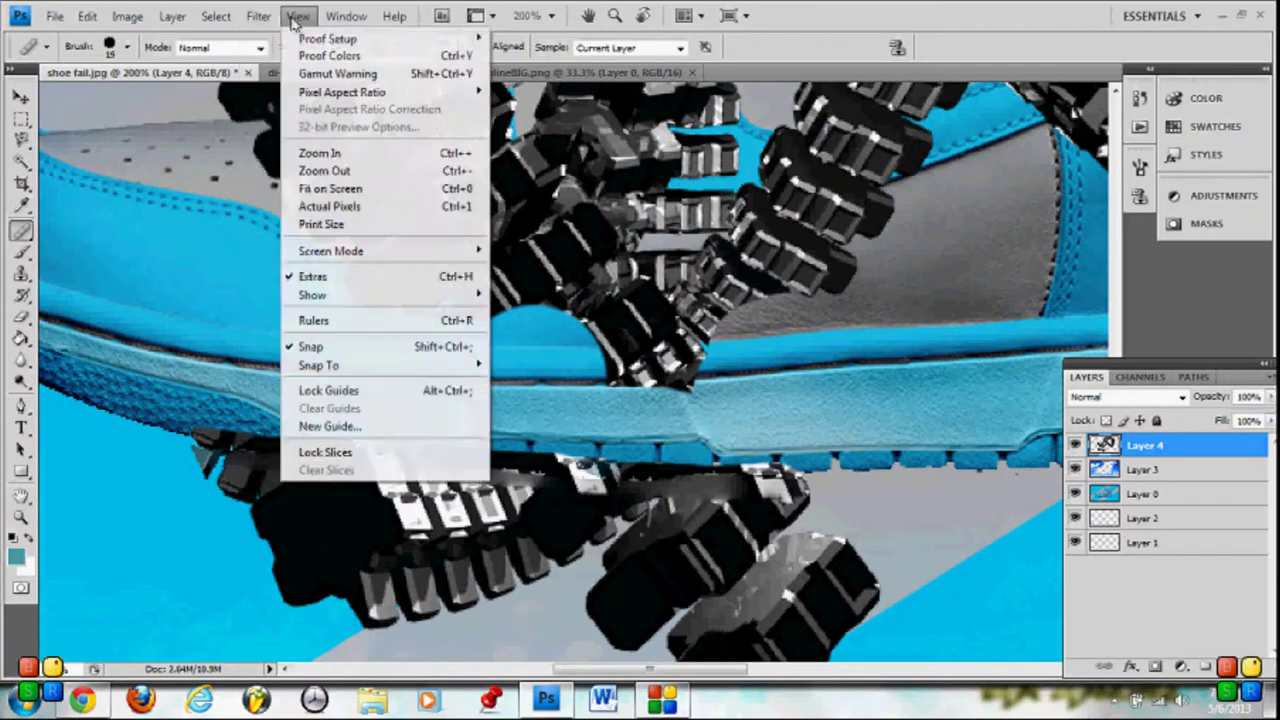
click(347, 177)
click(21, 96)
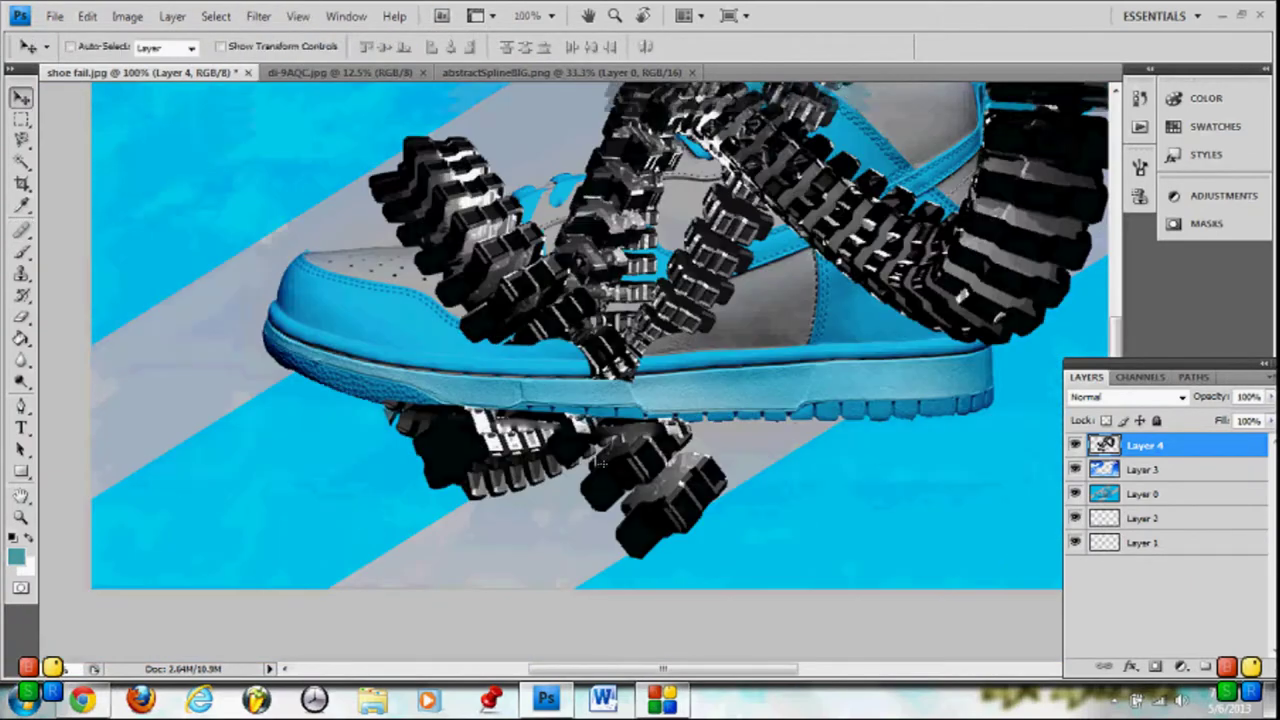
click(298, 16)
click(330, 186)
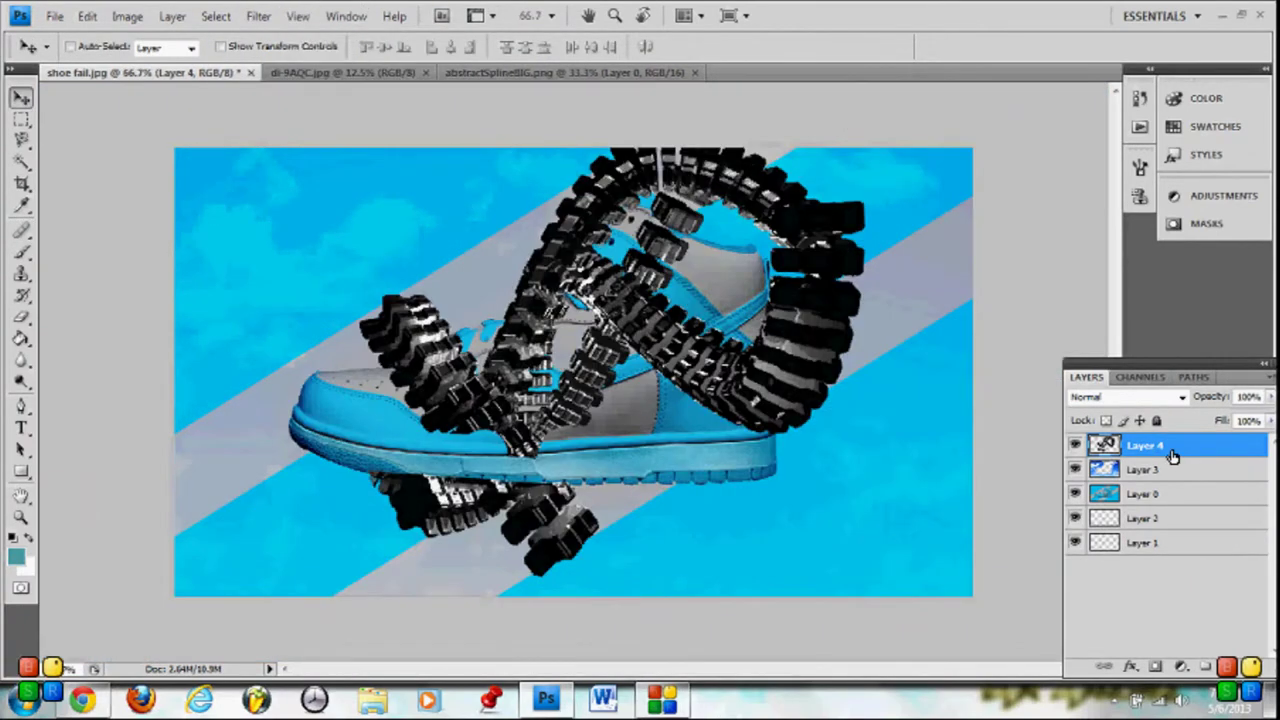
In the chain layer's Layer Style, disable inner shadow, glows and bevel, enabling Color Overlay
right_click(1172, 456)
click(1224, 450)
double_click(1168, 449)
click(774, 391)
click(791, 411)
click(760, 473)
click(742, 411)
click(742, 391)
click(742, 370)
click(742, 350)
click(785, 494)
Set the Color Overlay to white, lowering its opacity to 39 and entering 65
drag(1053, 336, 1005, 336)
click(1099, 315)
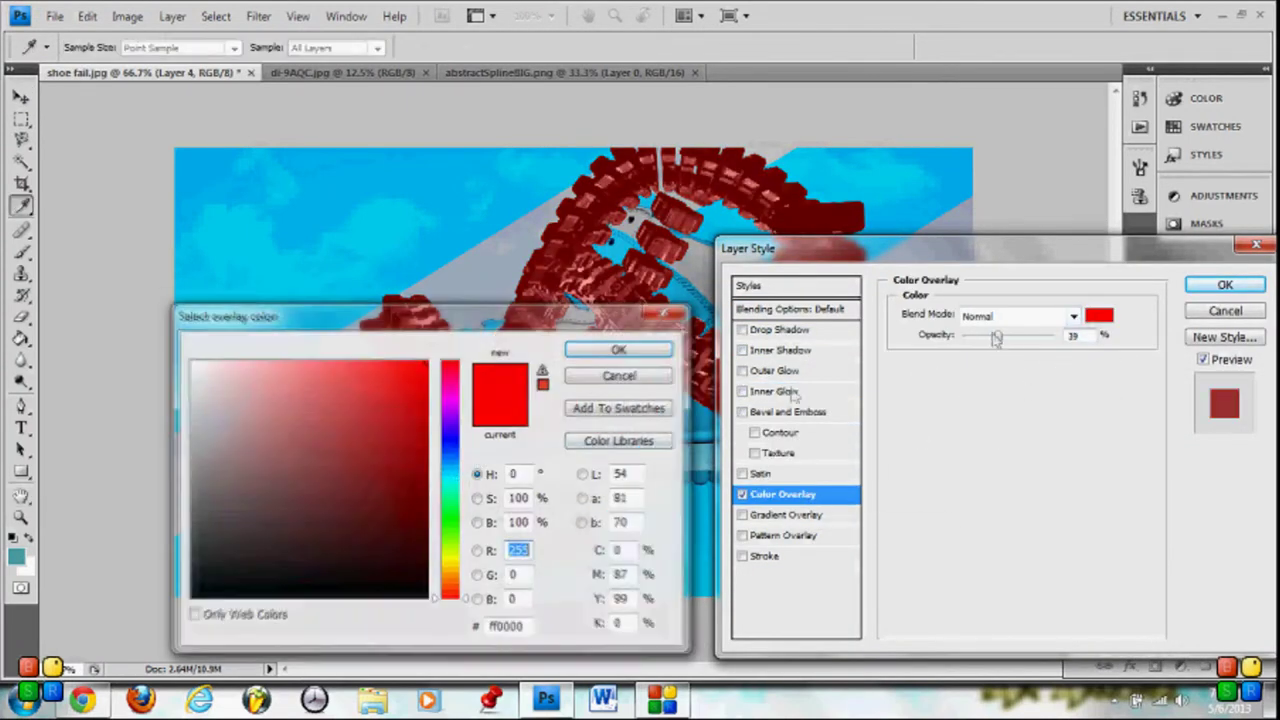
click(450, 490)
click(191, 362)
click(620, 375)
click(1099, 315)
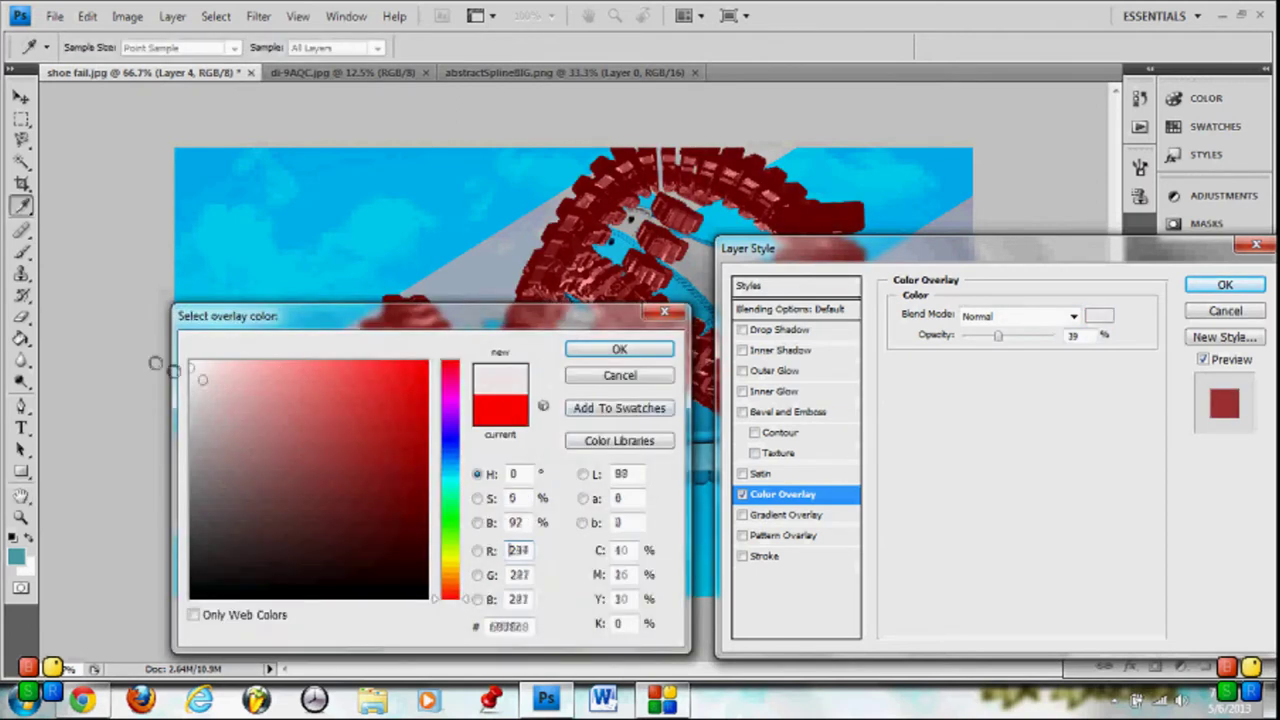
click(651, 349)
text(65)
Change the overlay colour to cyan and close the Layer Style dialog
mouse_move(800, 248)
mouse_down()
mouse_move(773, 273)
mouse_move(790, 490)
mouse_up()
click(1072, 340)
click(425, 365)
click(620, 349)
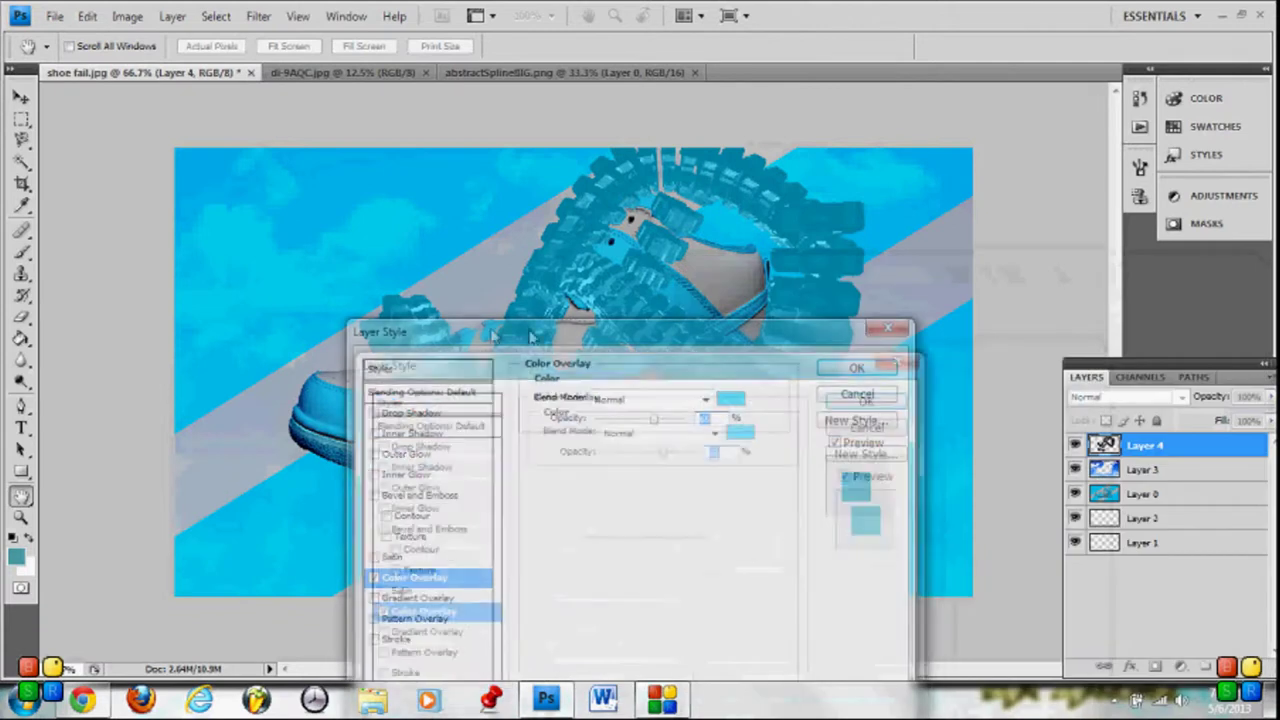
click(846, 514)
Delete the chain shapes layer and paint a white brush dab on the shoe toe
key(Delete)
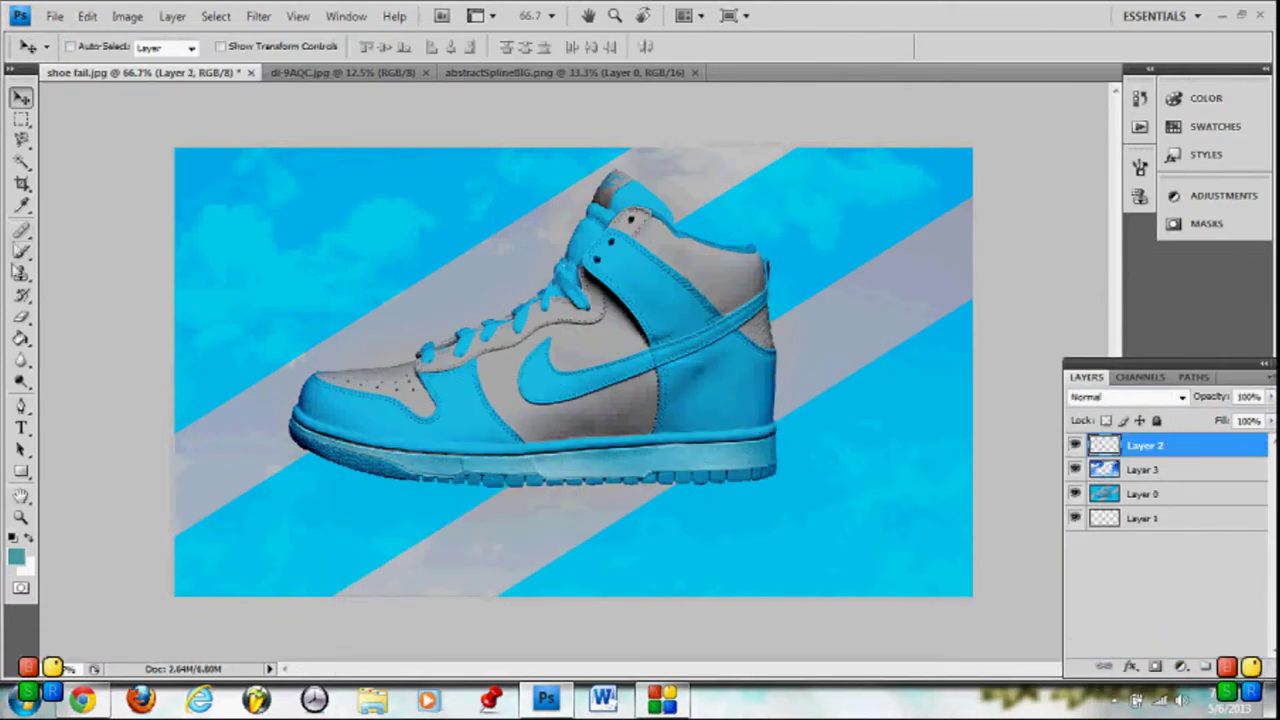
click(18, 248)
click(127, 47)
click(335, 410)
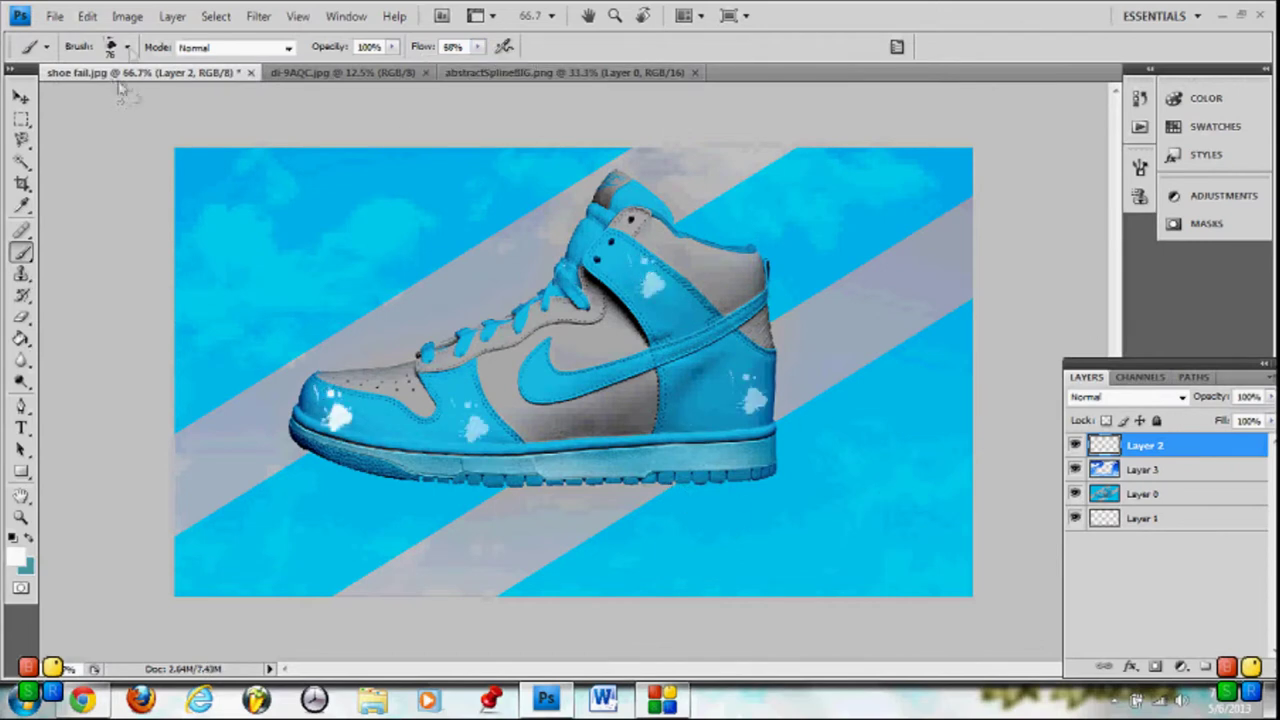
Stamp a white 139 splatter near the heel, then step backward to undo it
click(127, 47)
scroll(150, 255, down, 3)
scroll(150, 255, down, 3)
scroll(83, 250, down, 3)
double_click(160, 245)
click(762, 462)
click(87, 16)
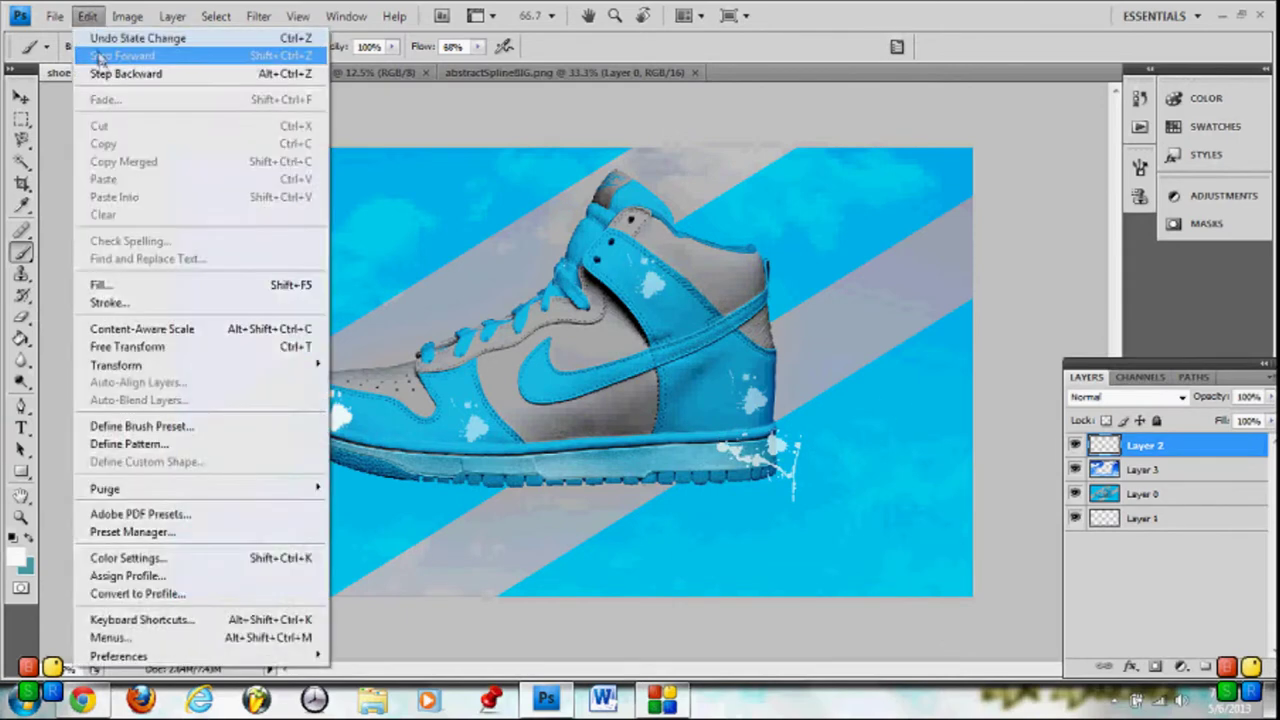
click(1145, 494)
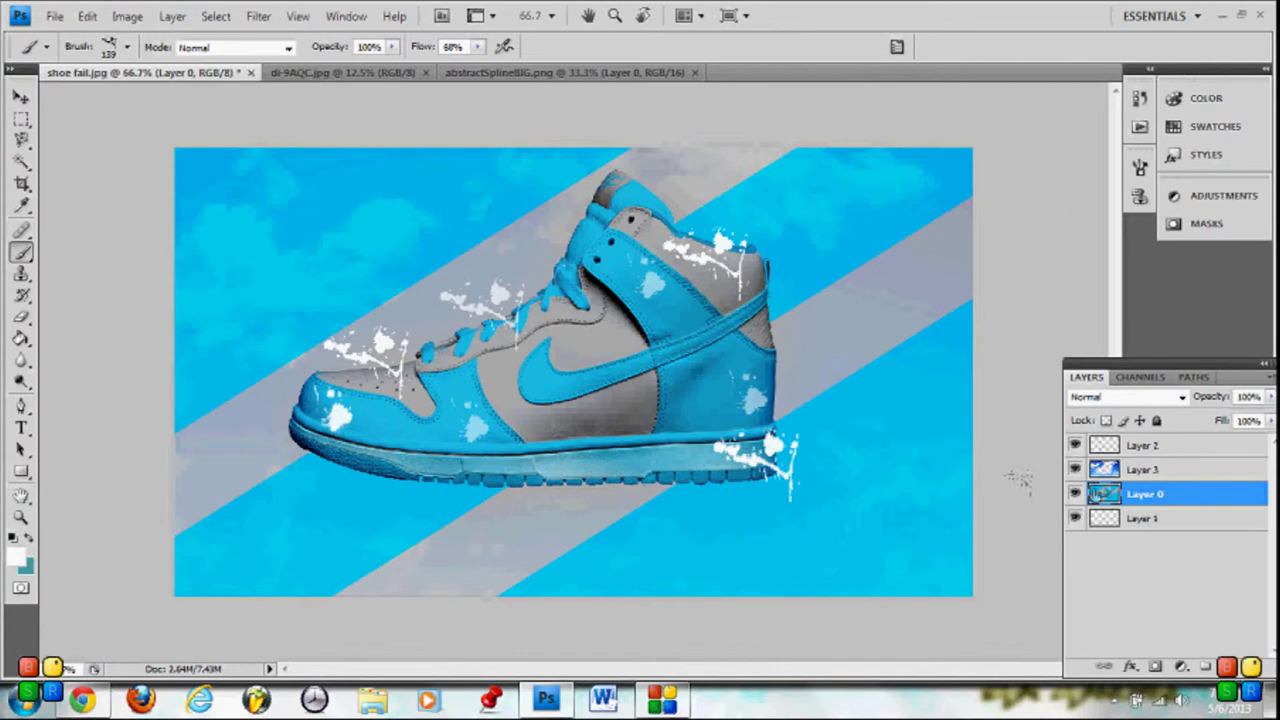
Erase part of the toe splatter, then undo the erase and recent splatter strokes
click(22, 318)
drag(338, 348, 390, 348)
click(87, 16)
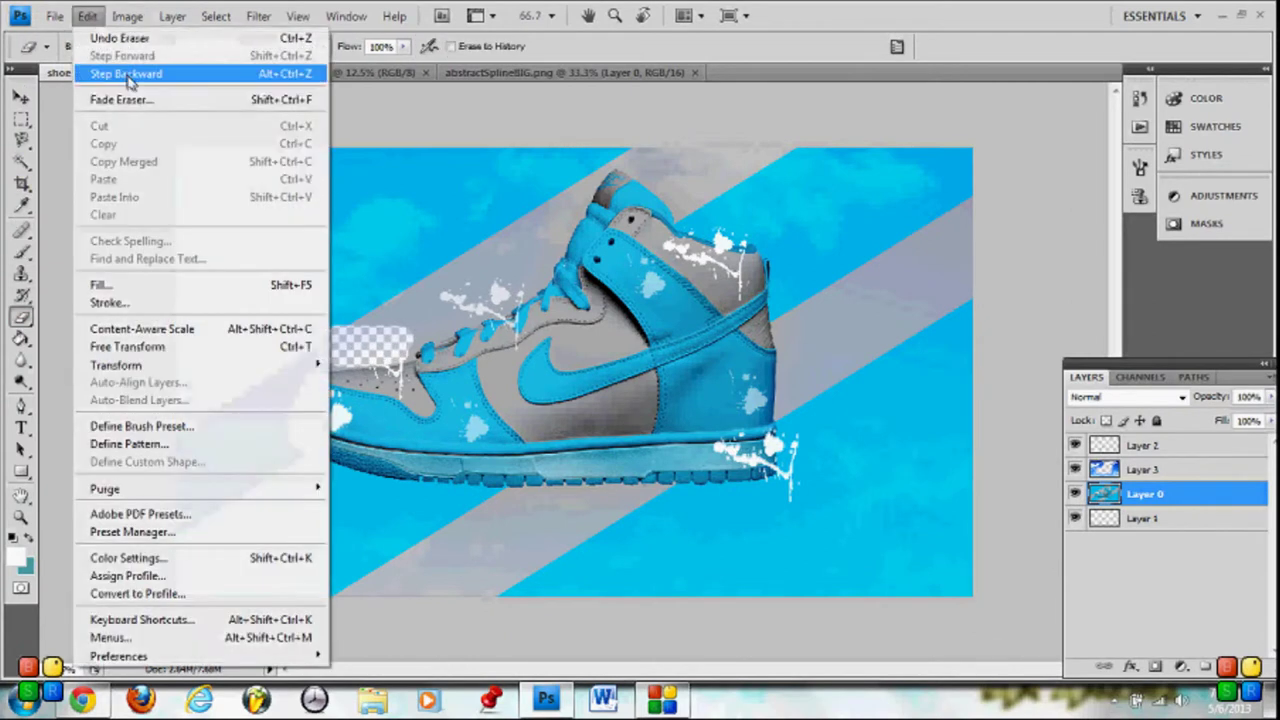
click(110, 71)
key(ctrl+alt+z)
key(ctrl+alt+z)
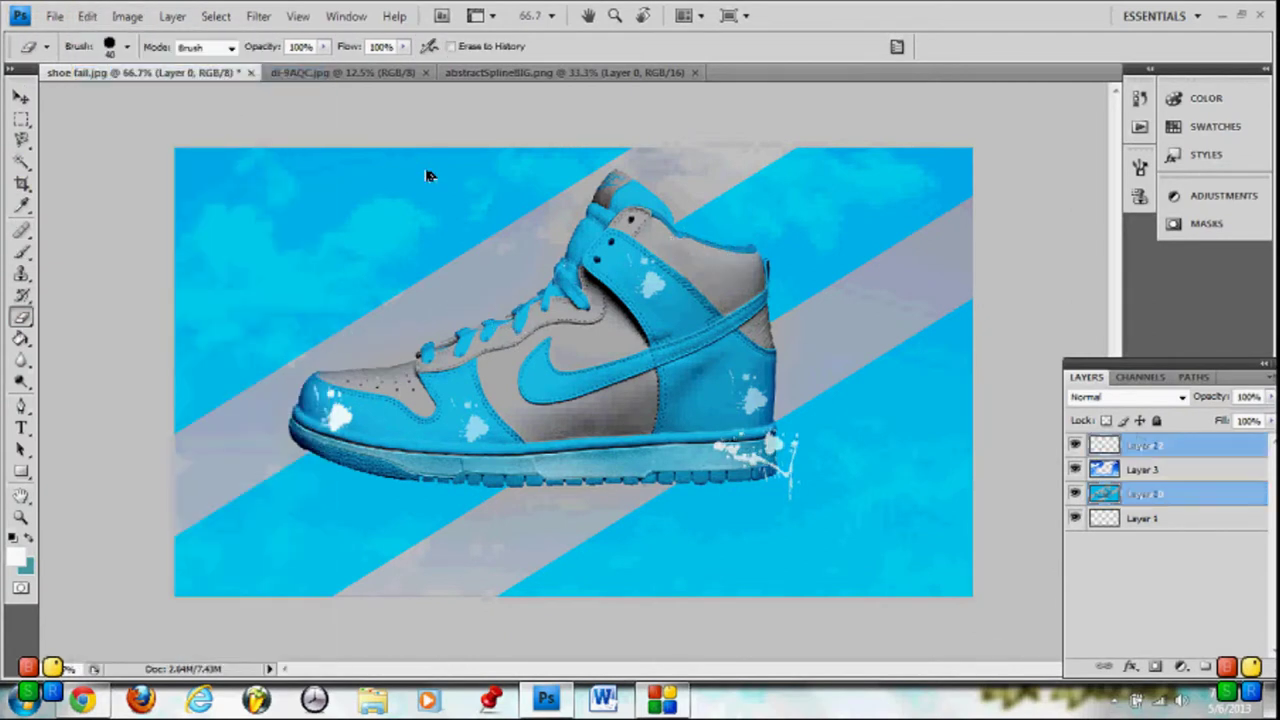
key(ctrl+alt+z)
key(ctrl+alt+z)
key(ctrl+alt+z)
key(ctrl+alt+z)
key(ctrl+alt+z)
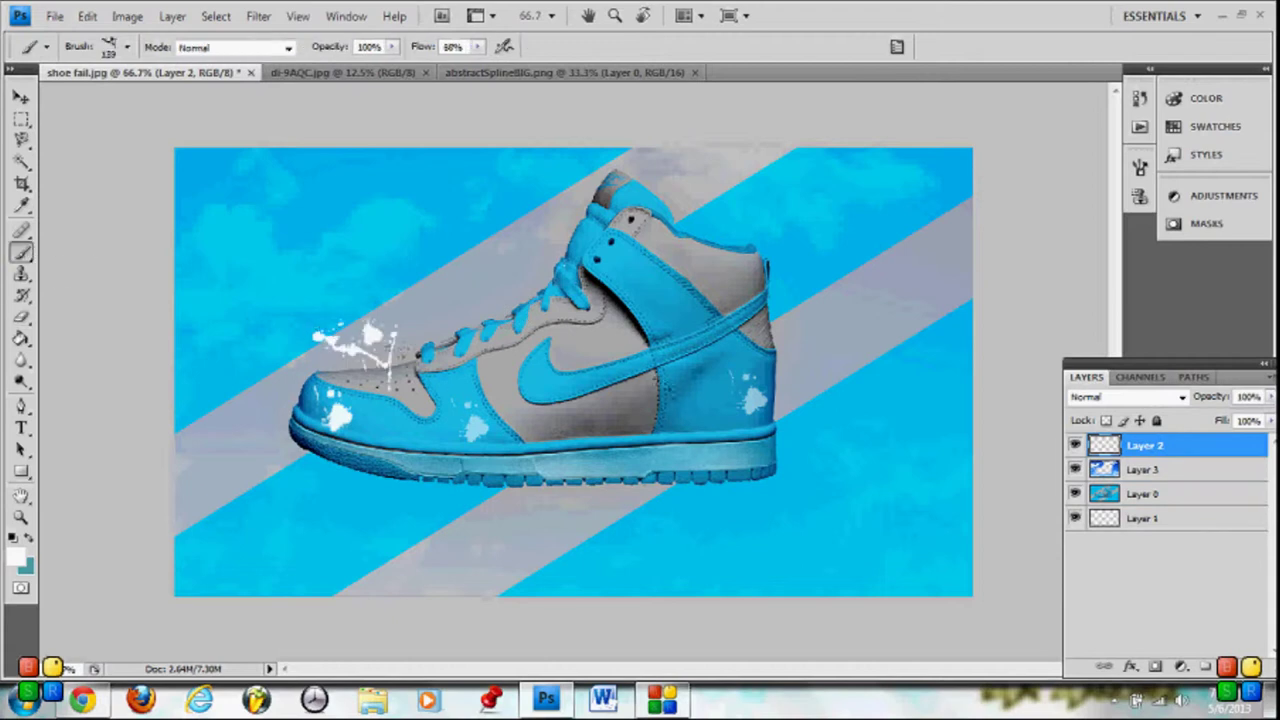
click(22, 318)
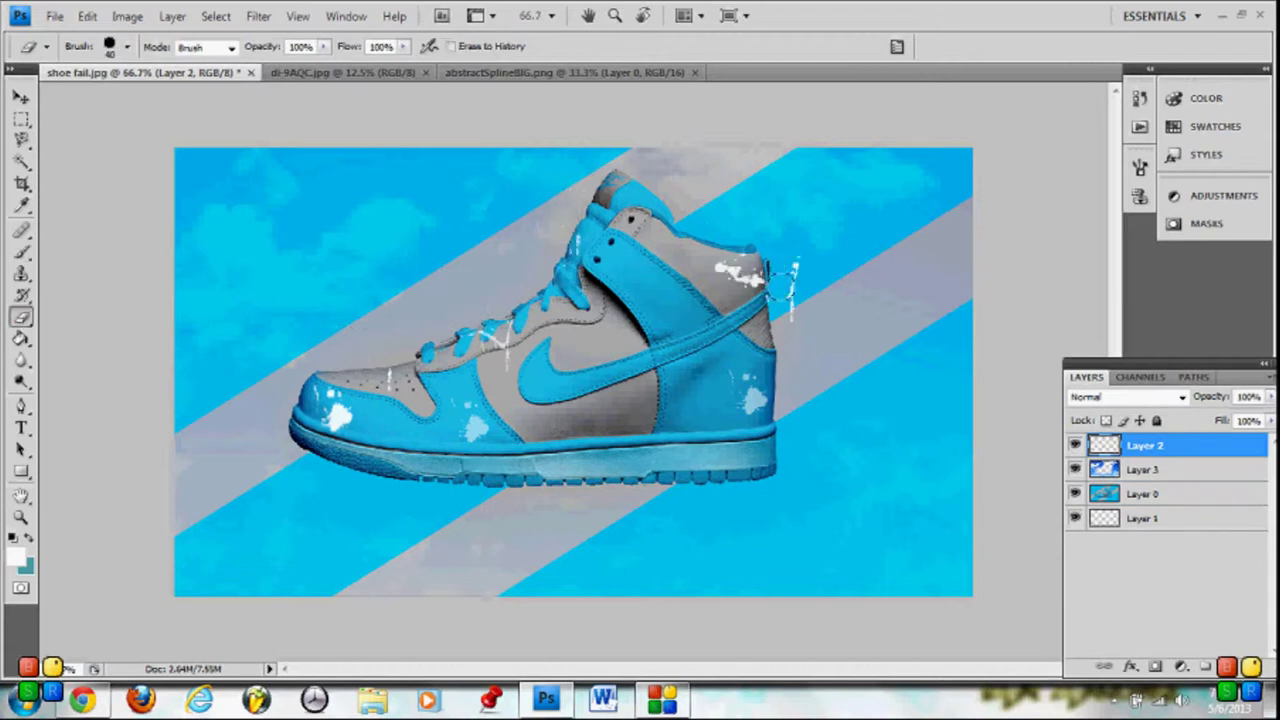
Pick brush preset 553, then settle on the round 446 brush
key(b)
click(127, 46)
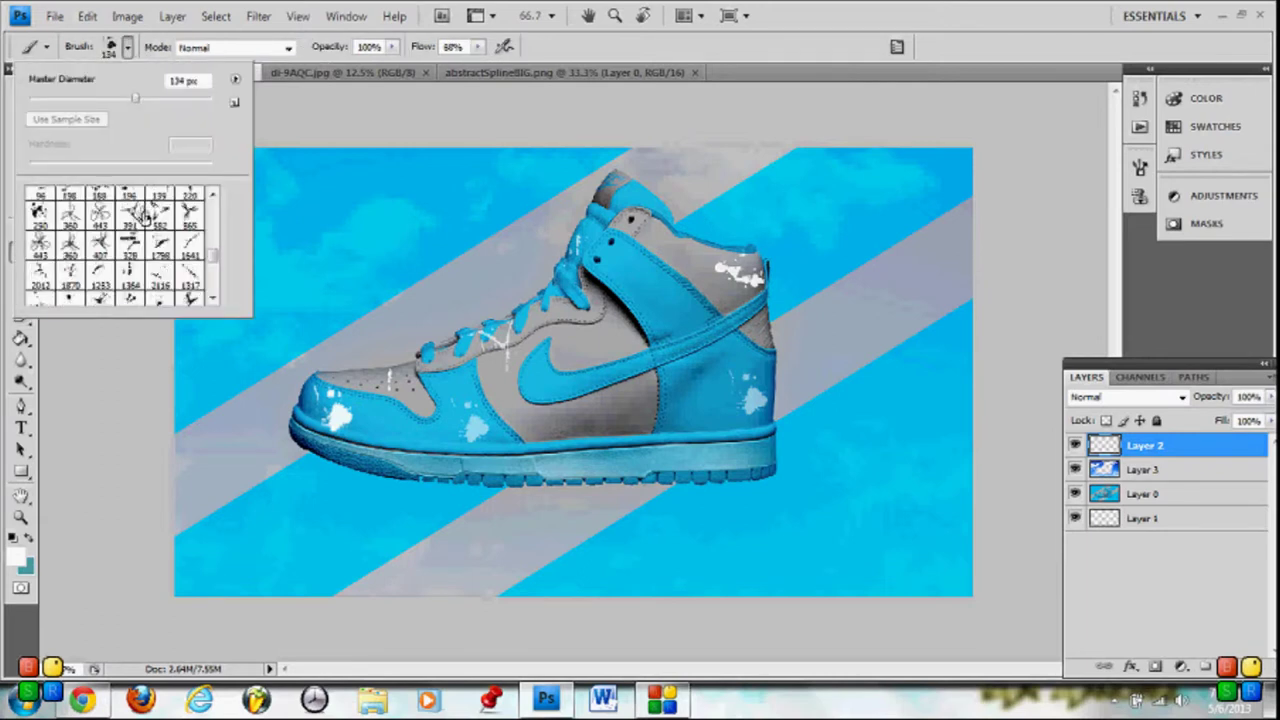
scroll(120, 250, down, 3)
click(100, 290)
scroll(120, 250, down, 3)
click(160, 262)
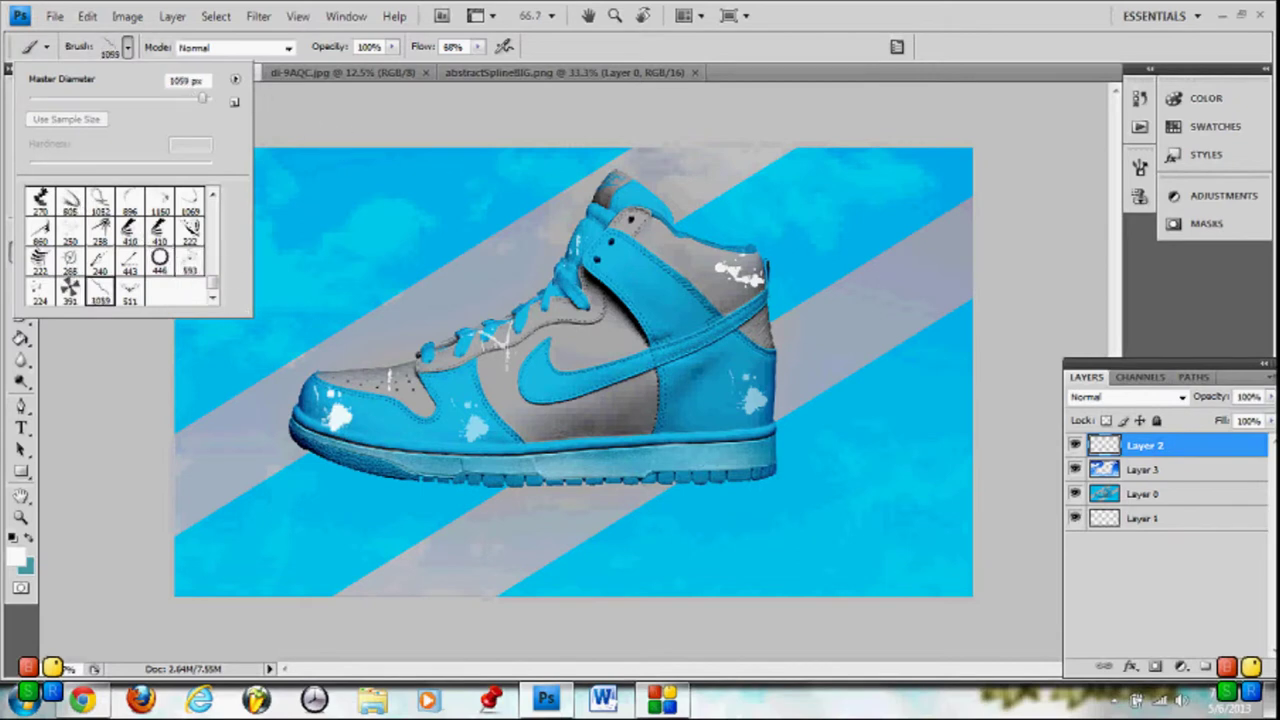
key(Return)
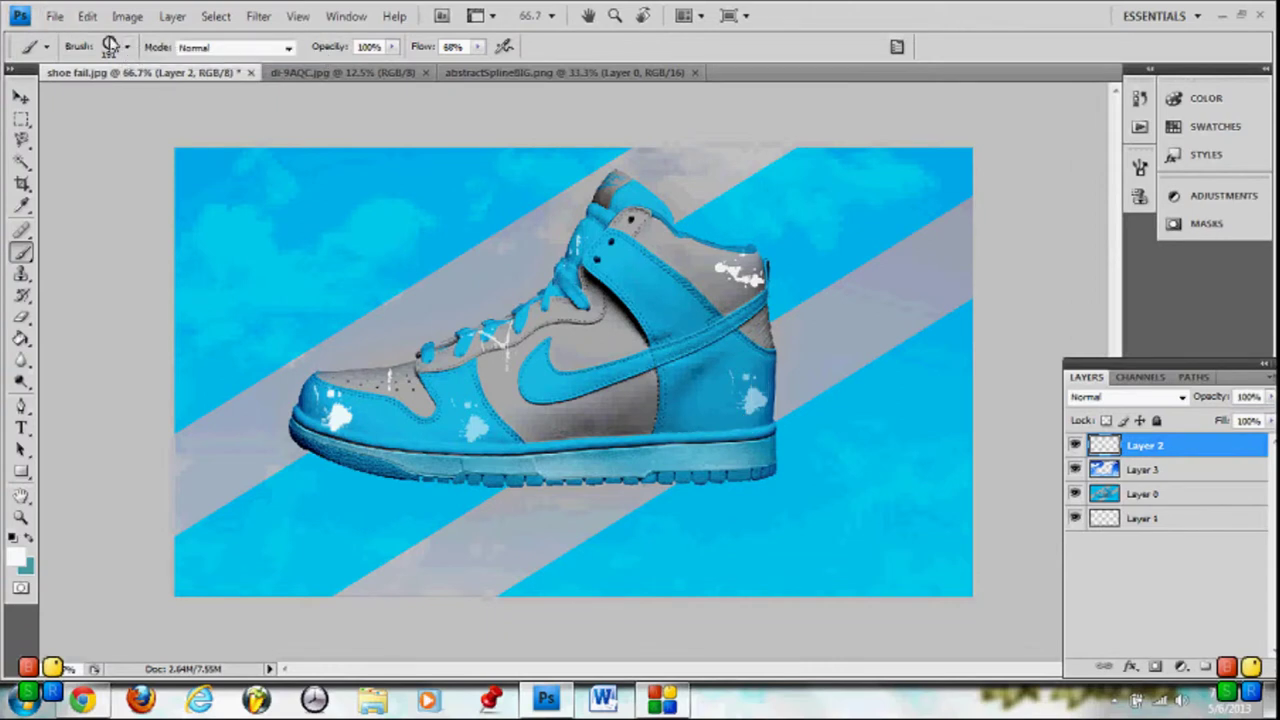
Stamp a white arrow splatter on the heel with the 582 brush, then choose another splatter brush
click(127, 46)
click(160, 277)
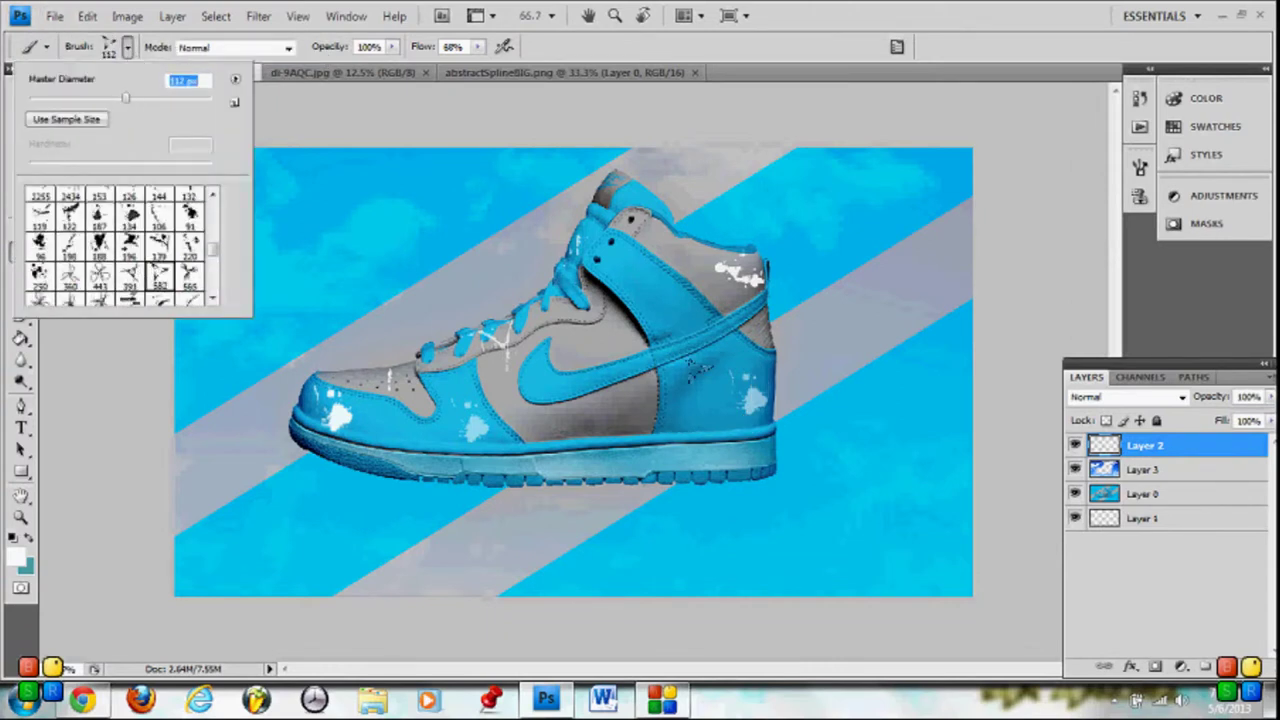
key(Return)
click(718, 388)
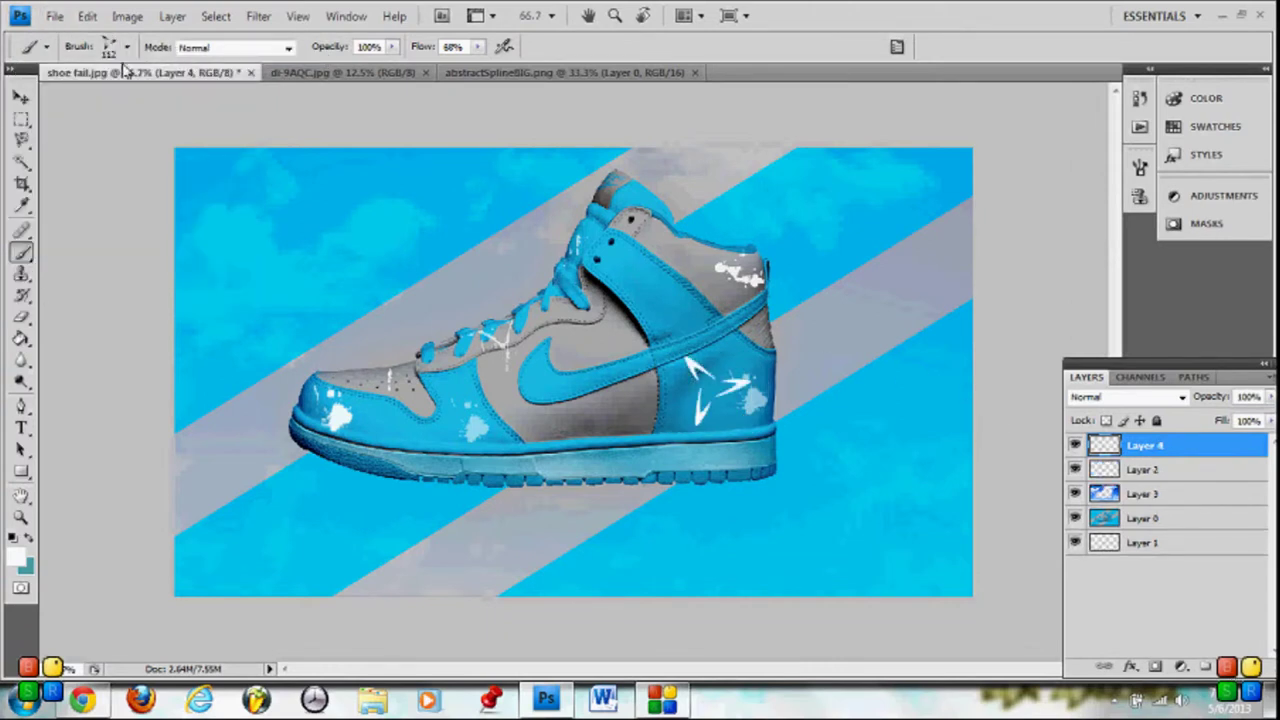
click(127, 46)
click(160, 262)
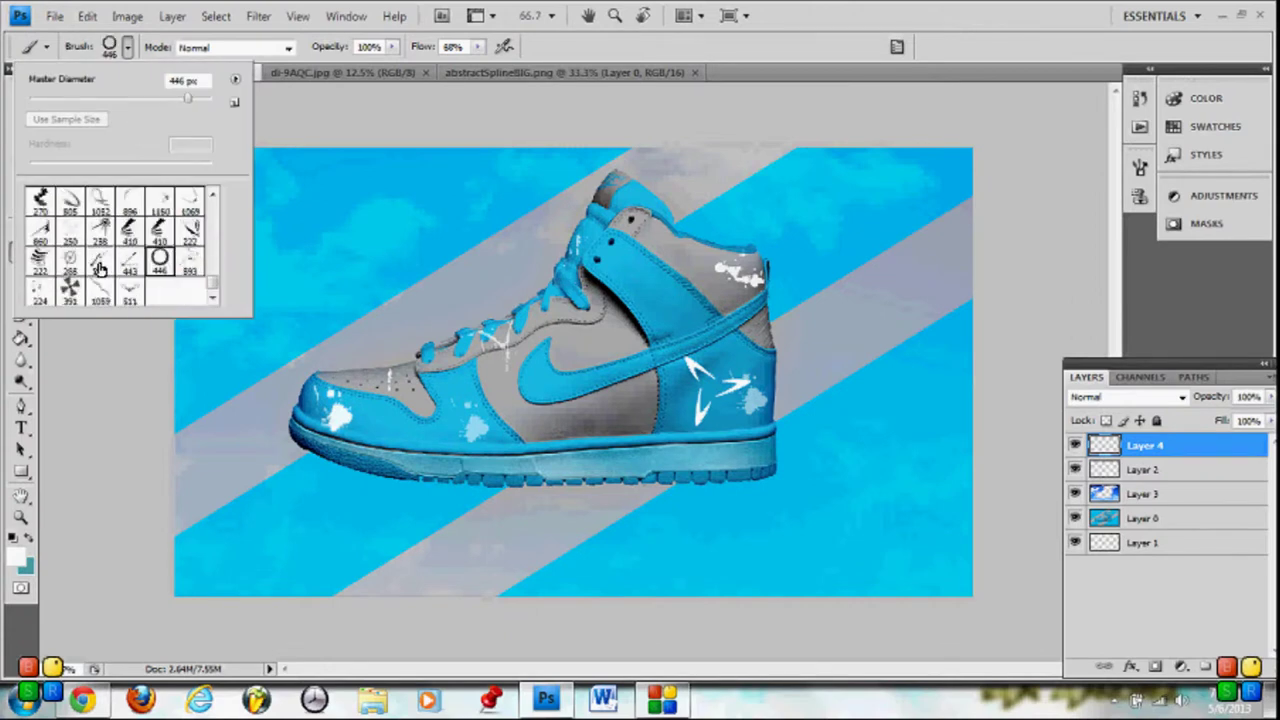
key(Return)
Move Layer 0 and Layer 1 to the bottom of the stack, then undo the move and toe strokes
drag(1203, 537, 1160, 560)
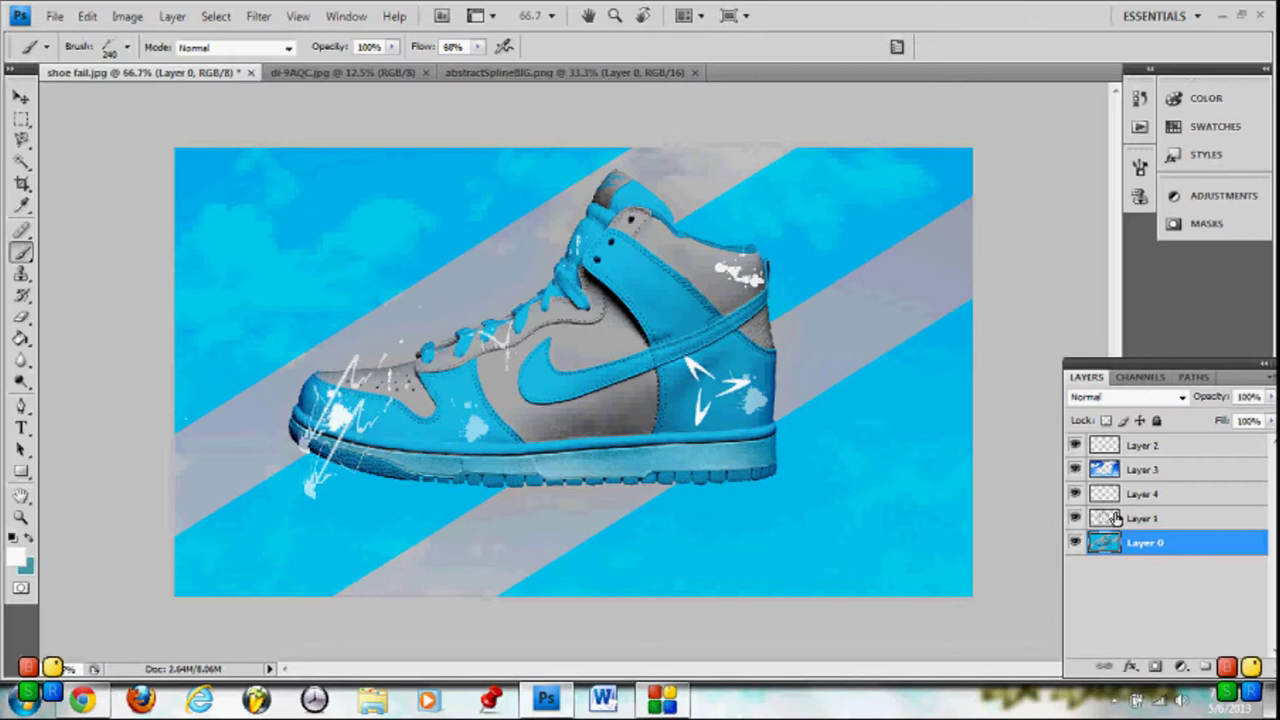
click(1160, 518)
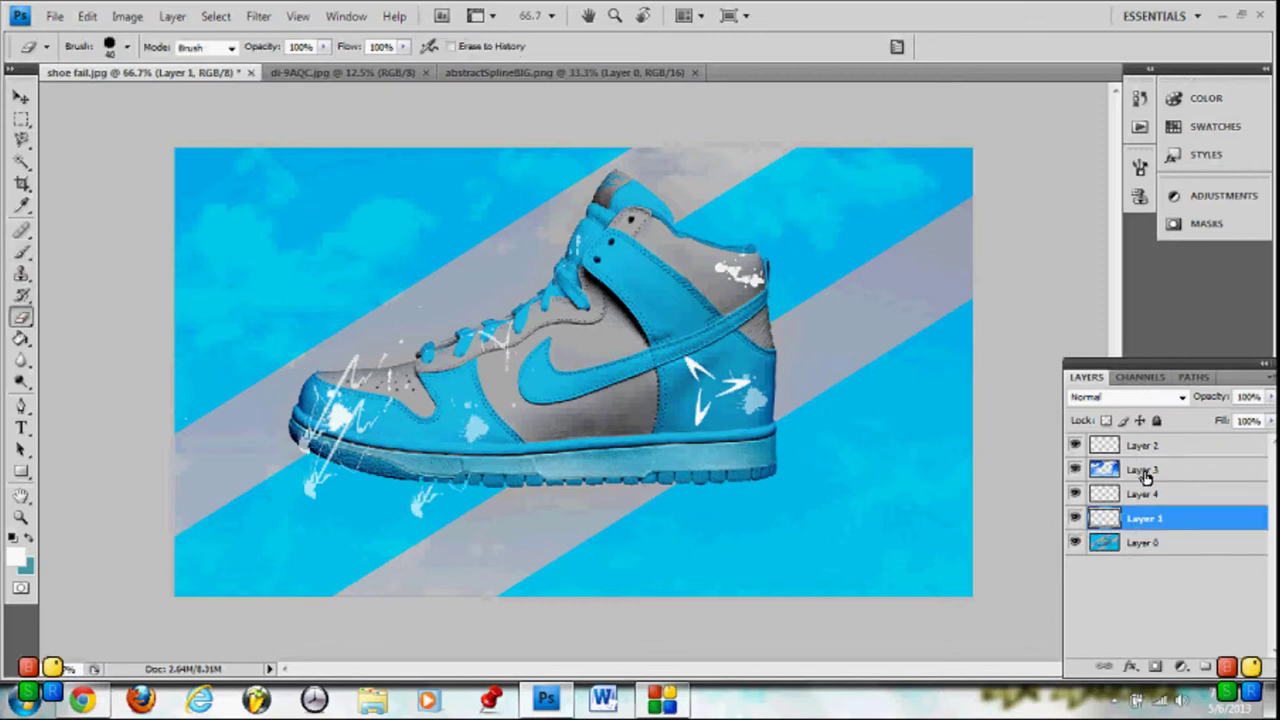
drag(1151, 503, 1150, 556)
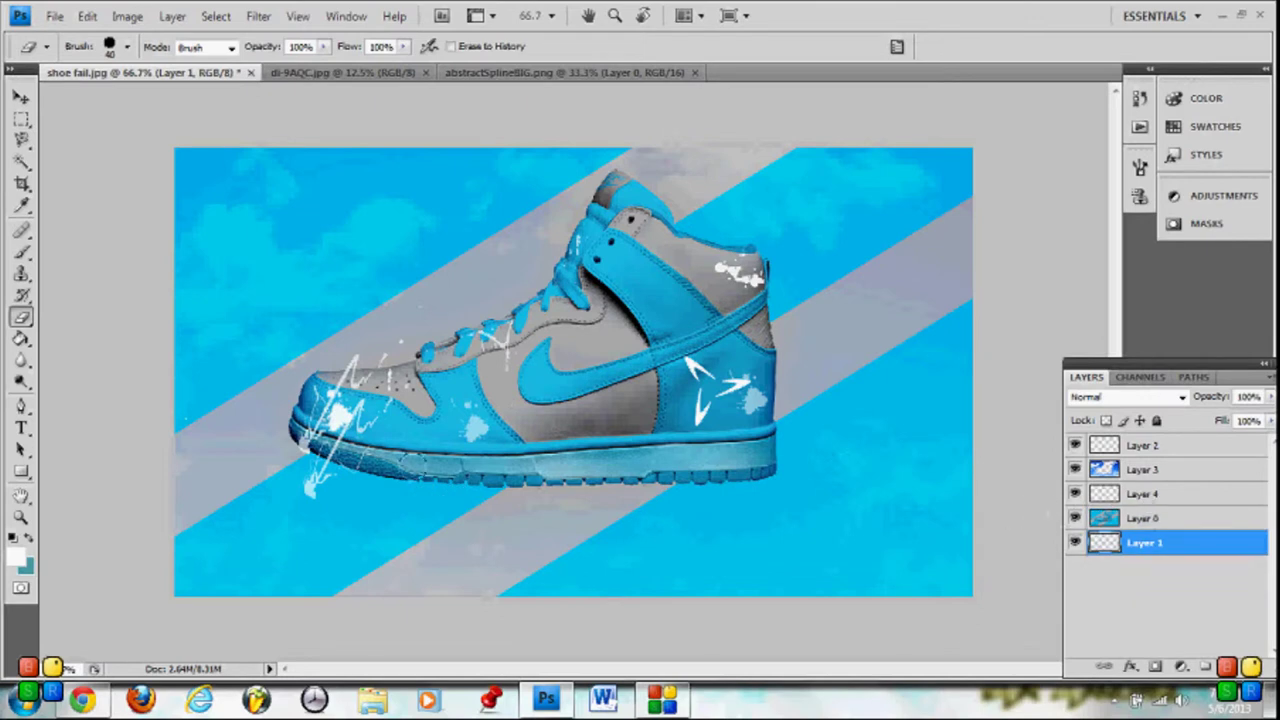
key(ctrl+z)
click(87, 15)
click(130, 77)
key(ctrl+alt+z)
Select a 75 px brush, then switch to another drawing tool
click(128, 47)
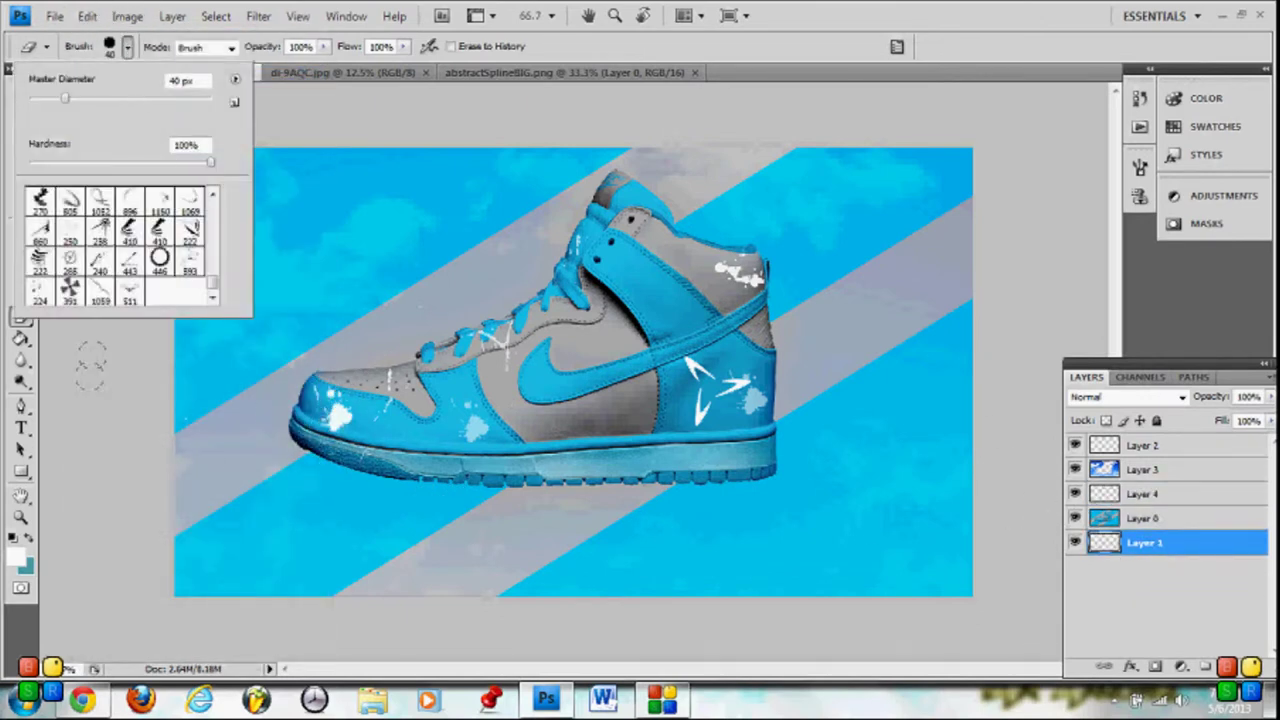
click(21, 251)
click(128, 47)
double_click(130, 262)
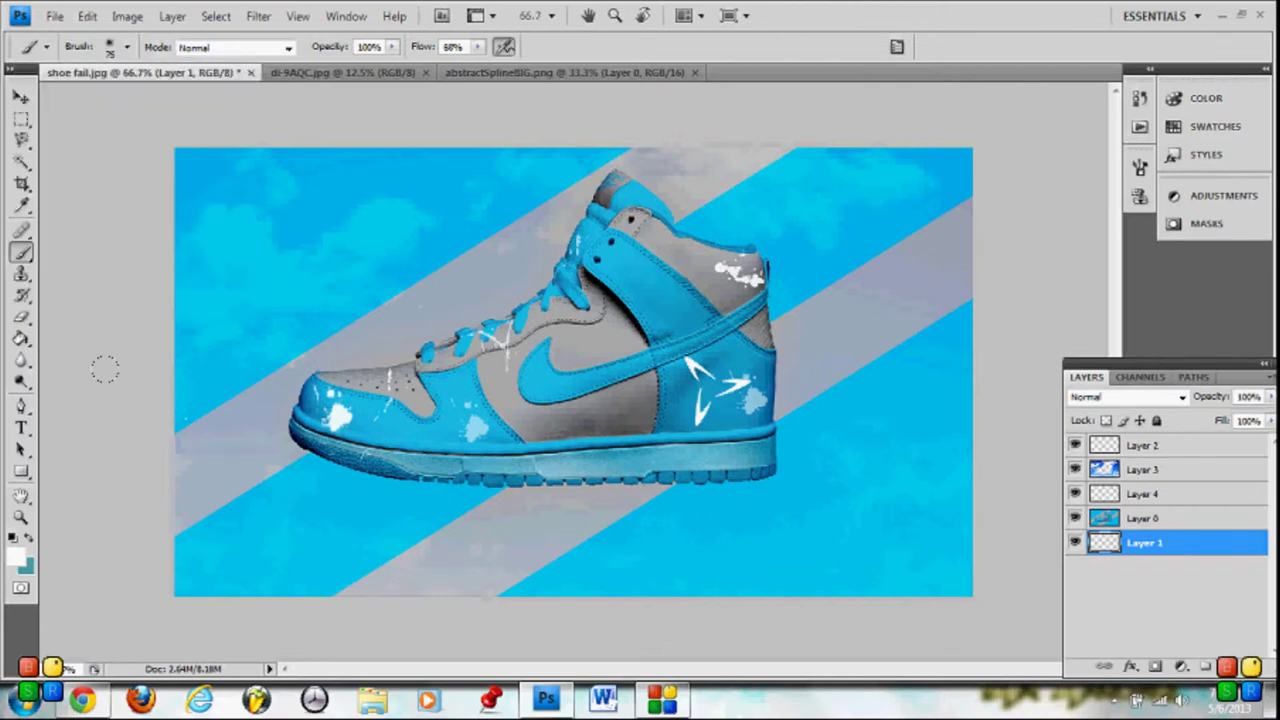
click(21, 471)
Set a cyan foreground colour and draw a vertical gradient filling Layer 1
click(21, 340)
click(16, 556)
click(634, 346)
drag(590, 593, 578, 360)
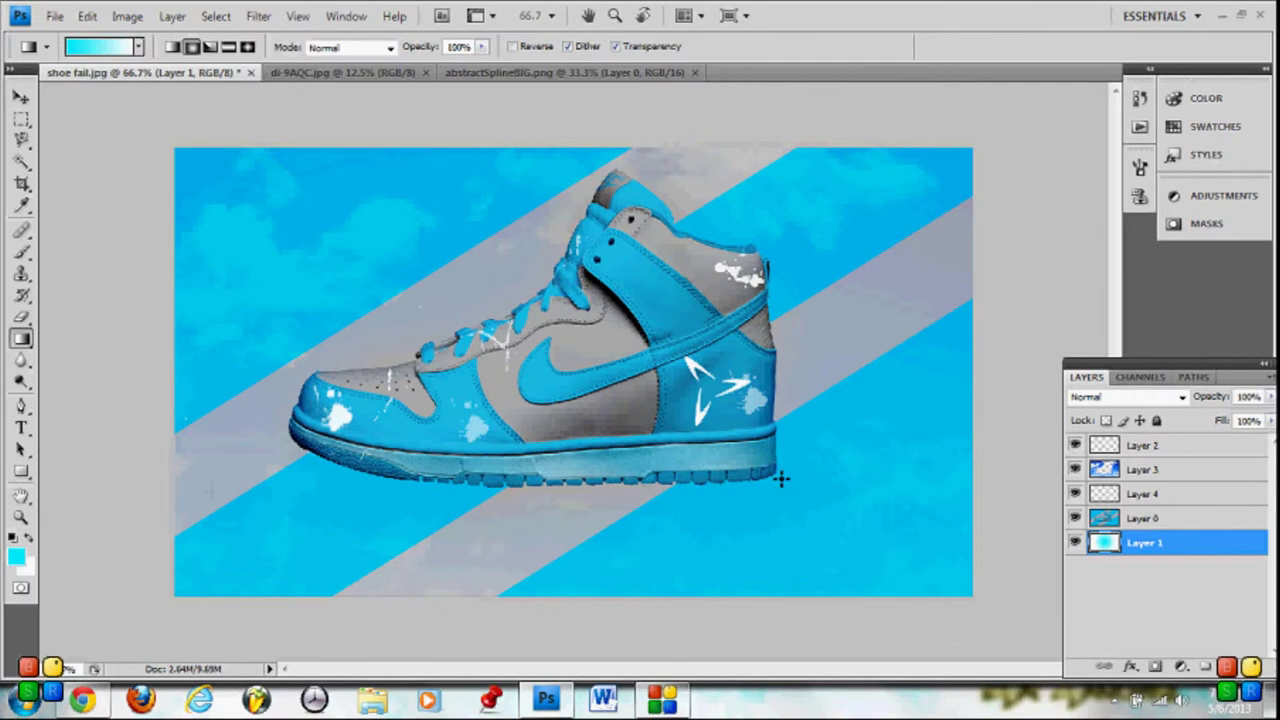
drag(529, 381, 531, 576)
drag(571, 150, 571, 596)
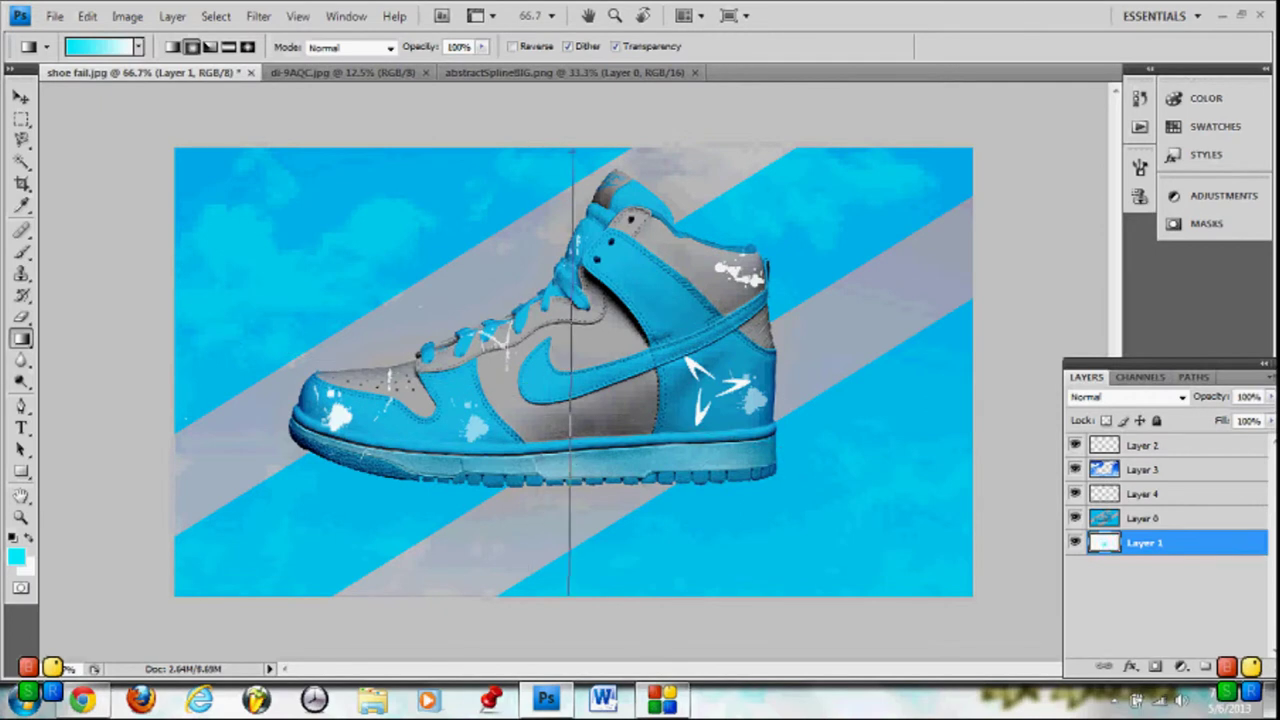
Make the background colour cyan and set Layer 0's blend mode to Darken after trying Lighten
click(24, 566)
click(414, 380)
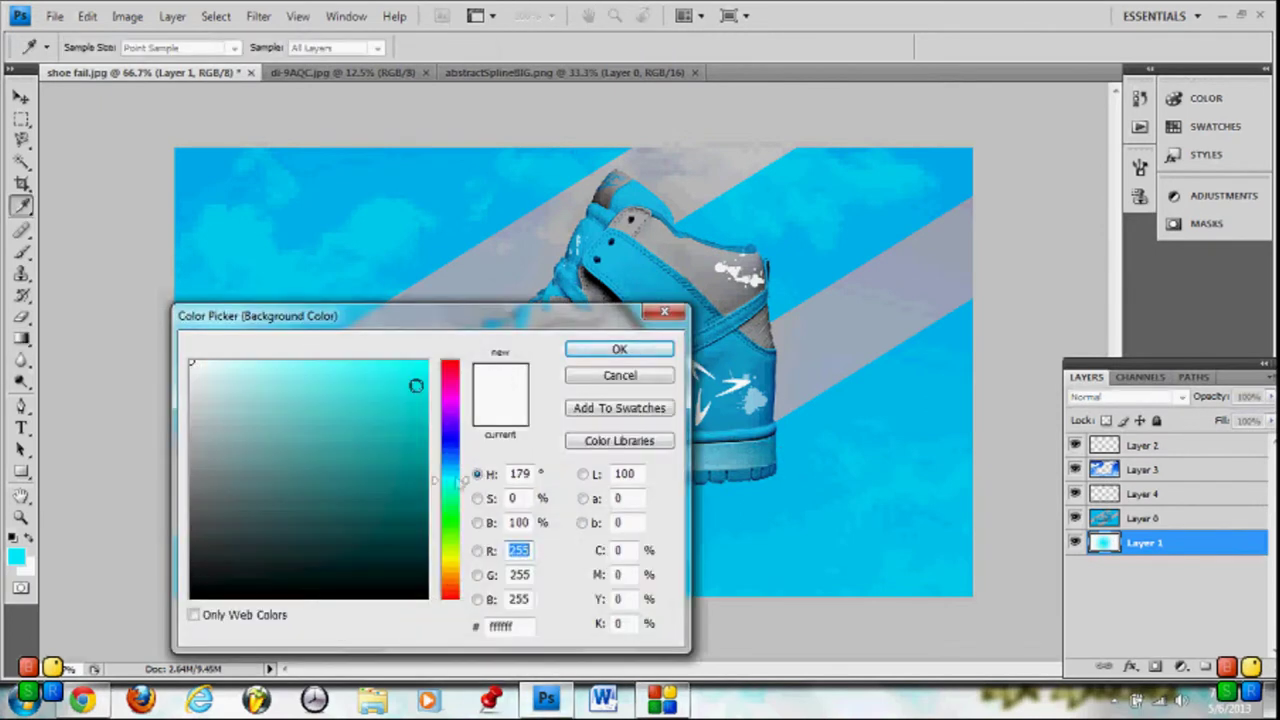
click(619, 348)
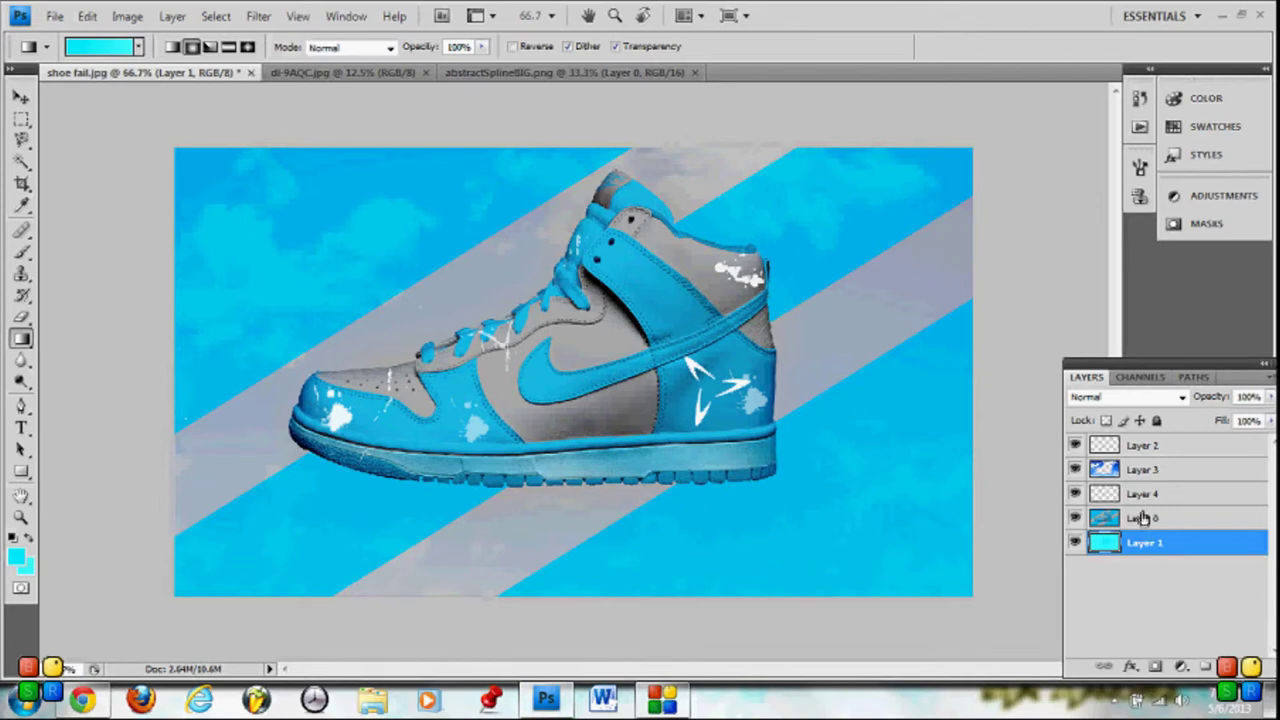
click(1145, 518)
click(1125, 396)
click(1130, 160)
click(1125, 396)
click(1133, 205)
click(1125, 396)
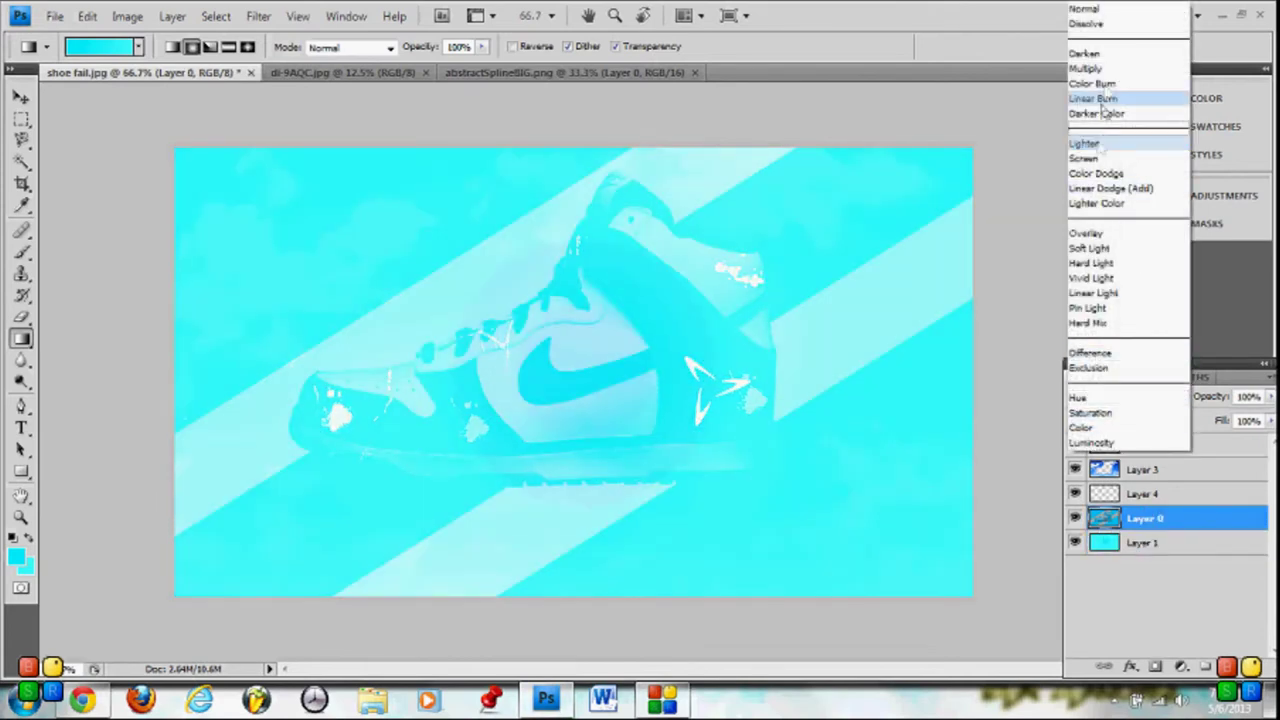
click(1120, 49)
Move Layer 1 above Layer 0 and set it to Overlay at 49% opacity
drag(1145, 542, 1145, 515)
click(1183, 397)
click(1130, 270)
click(1270, 397)
drag(1262, 416, 1212, 418)
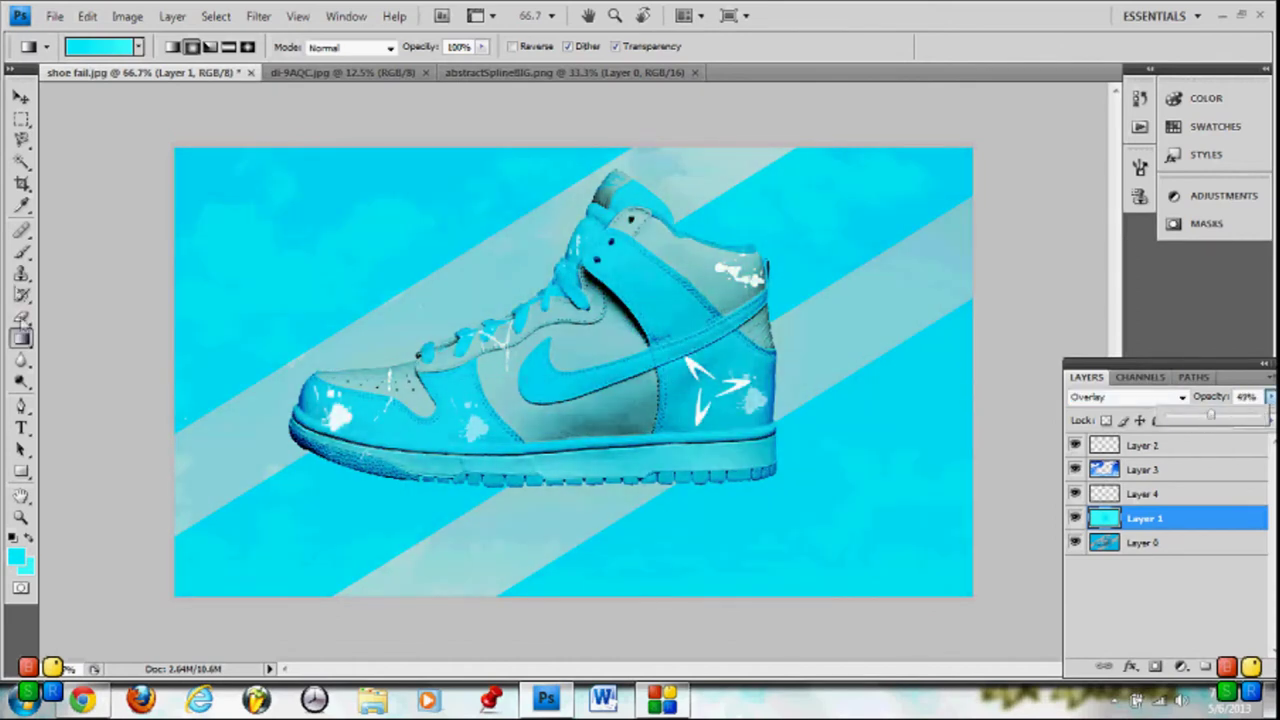
Erase the overlay from the shoe at 31% opacity, then delete Layer 1 and add an empty layer
click(22, 318)
drag(400, 440, 560, 442)
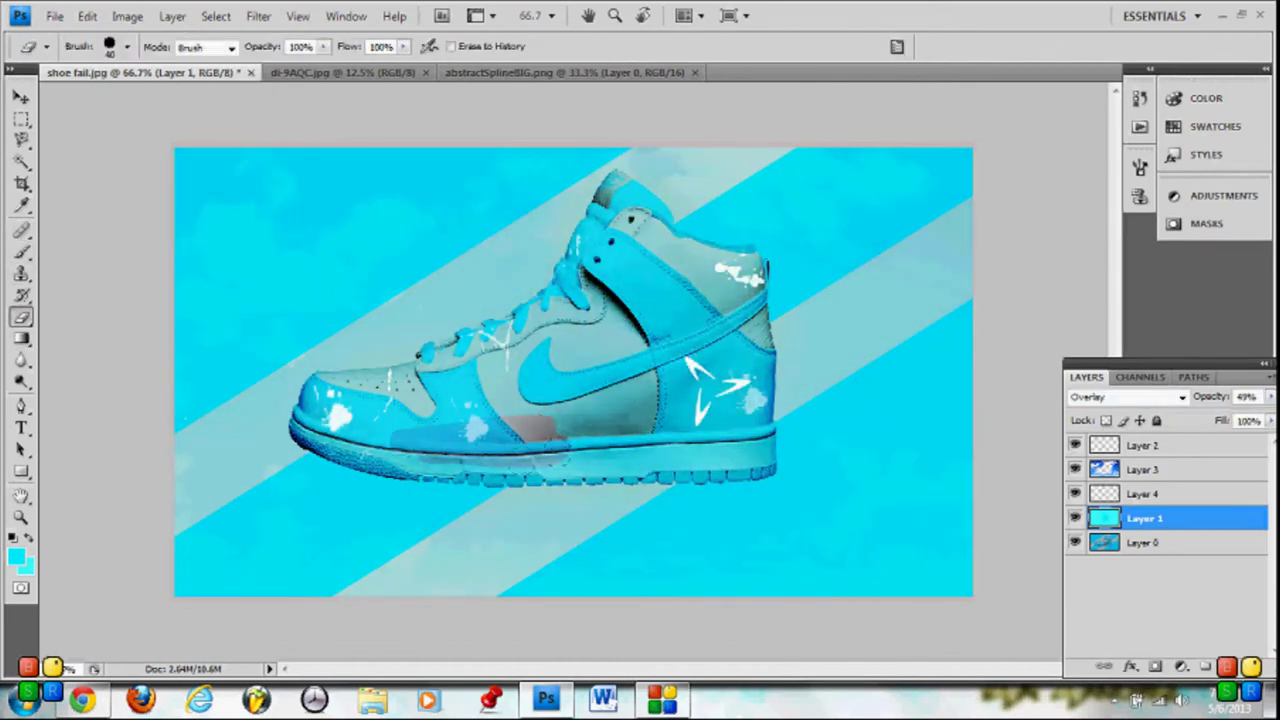
drag(370, 470, 610, 475)
mouse_move(570, 430)
mouse_down()
mouse_move(690, 462)
mouse_move(765, 380)
mouse_move(760, 320)
mouse_up()
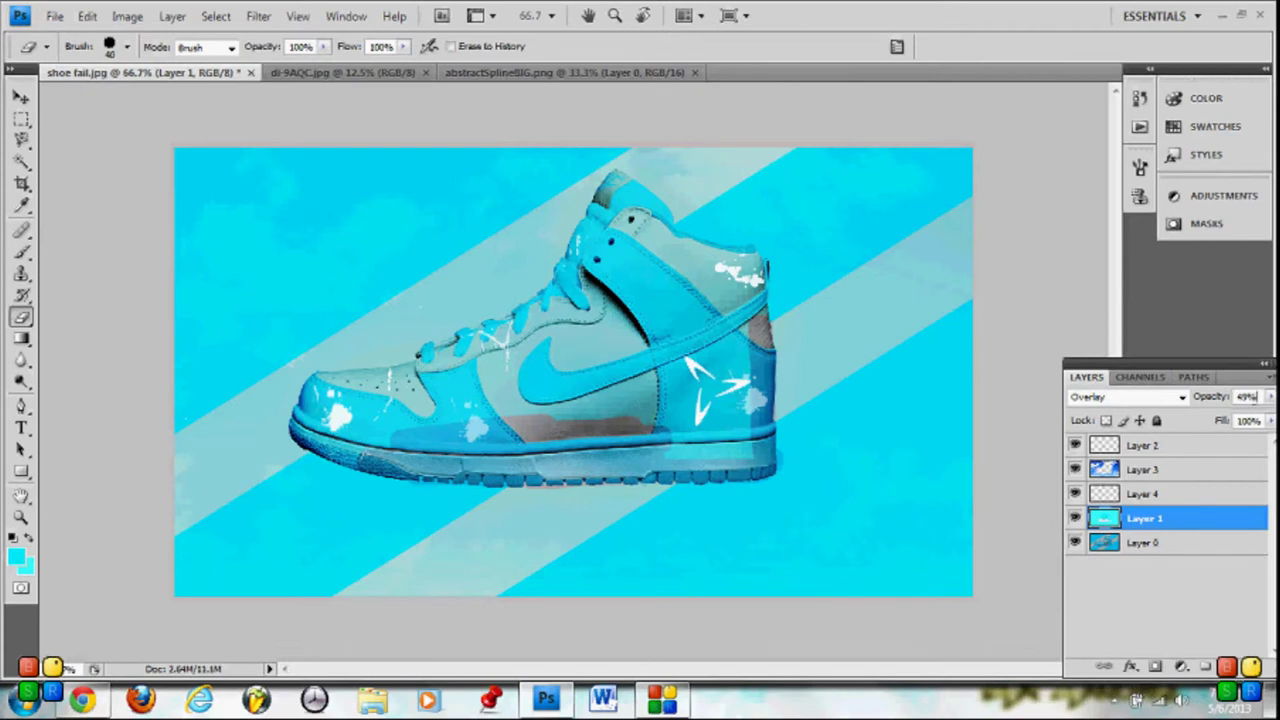
click(1270, 397)
drag(1212, 418, 1194, 418)
mouse_move(720, 430)
mouse_down()
mouse_move(330, 450)
mouse_move(430, 380)
mouse_move(720, 320)
mouse_up()
drag(600, 400, 740, 350)
mouse_move(710, 300)
mouse_down()
mouse_move(735, 360)
mouse_move(745, 290)
mouse_move(620, 230)
mouse_move(584, 342)
mouse_move(700, 295)
mouse_move(612, 288)
mouse_up()
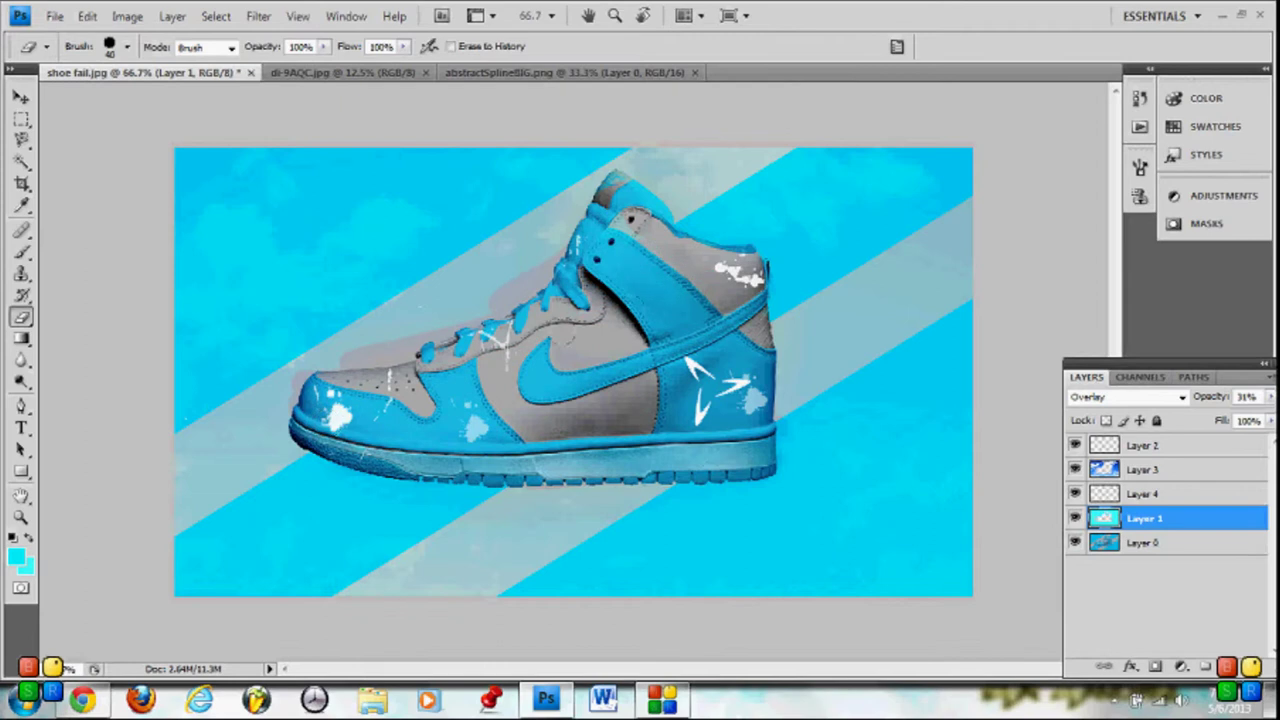
drag(1145, 518, 1229, 666)
click(1205, 666)
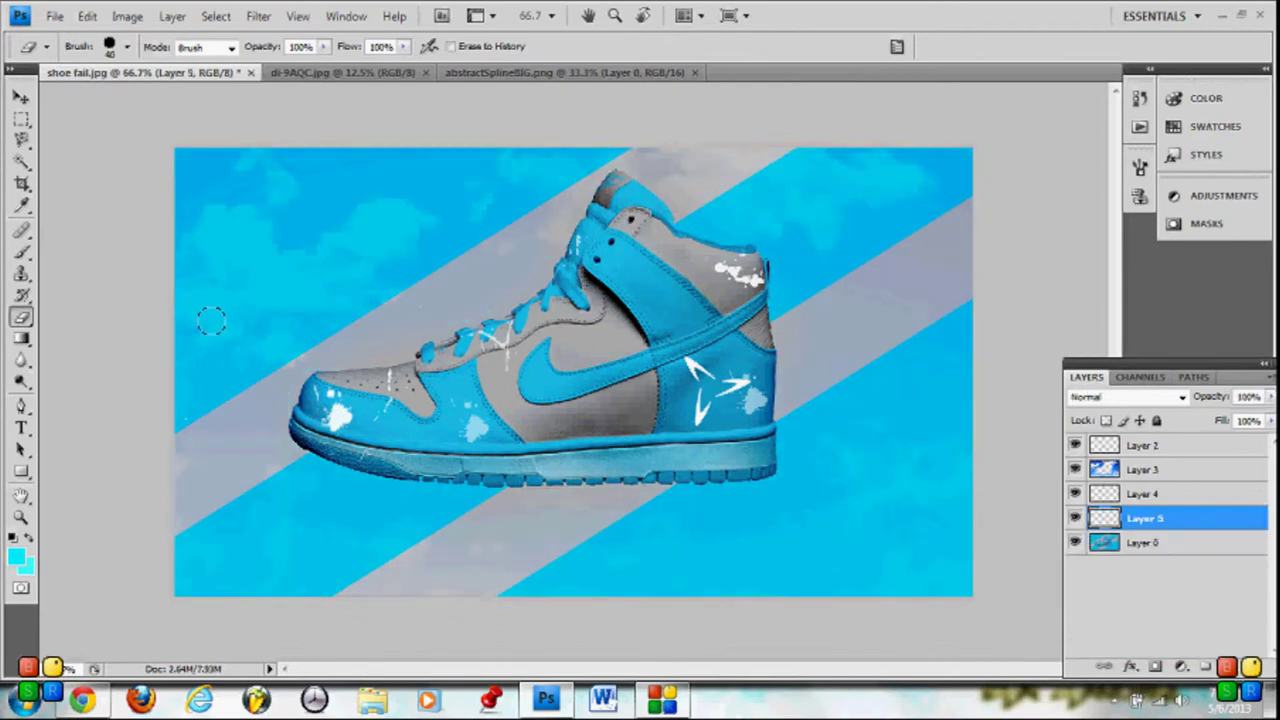
Set up a soft round white brush with 830% scattering and texture enabled
click(22, 250)
click(1140, 170)
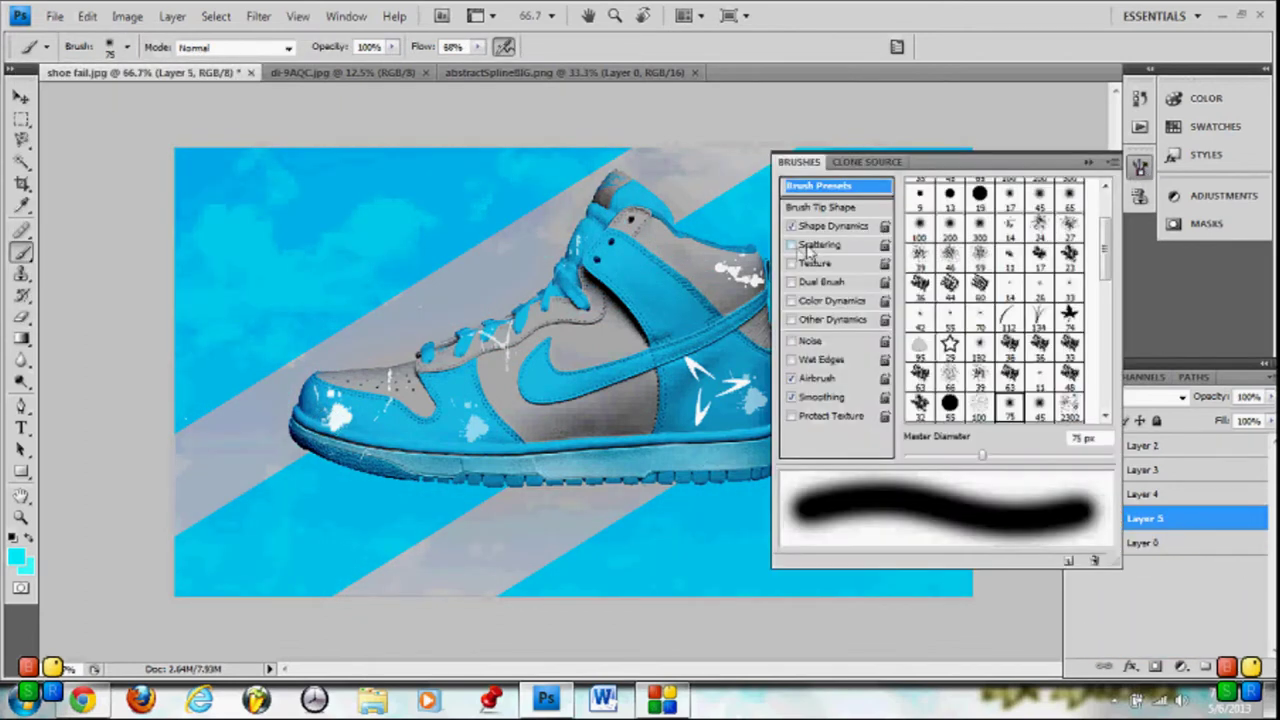
click(796, 246)
drag(968, 212, 1080, 210)
click(795, 264)
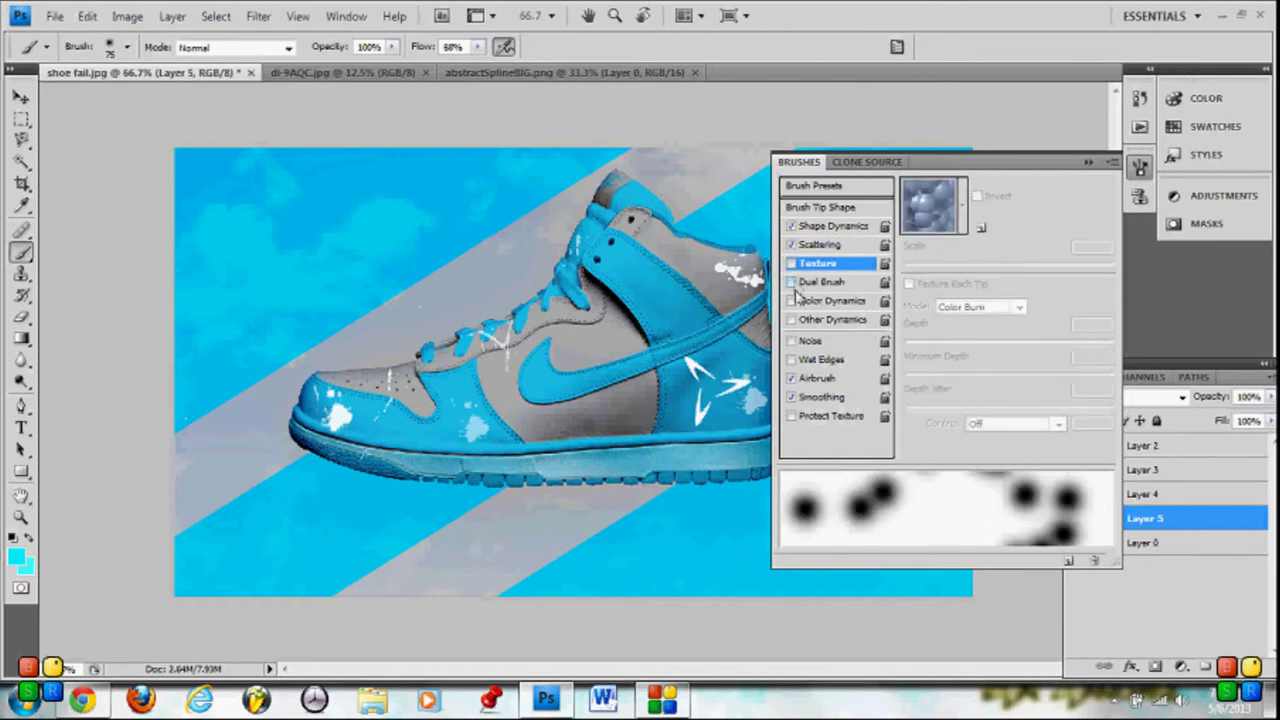
click(1140, 168)
click(126, 47)
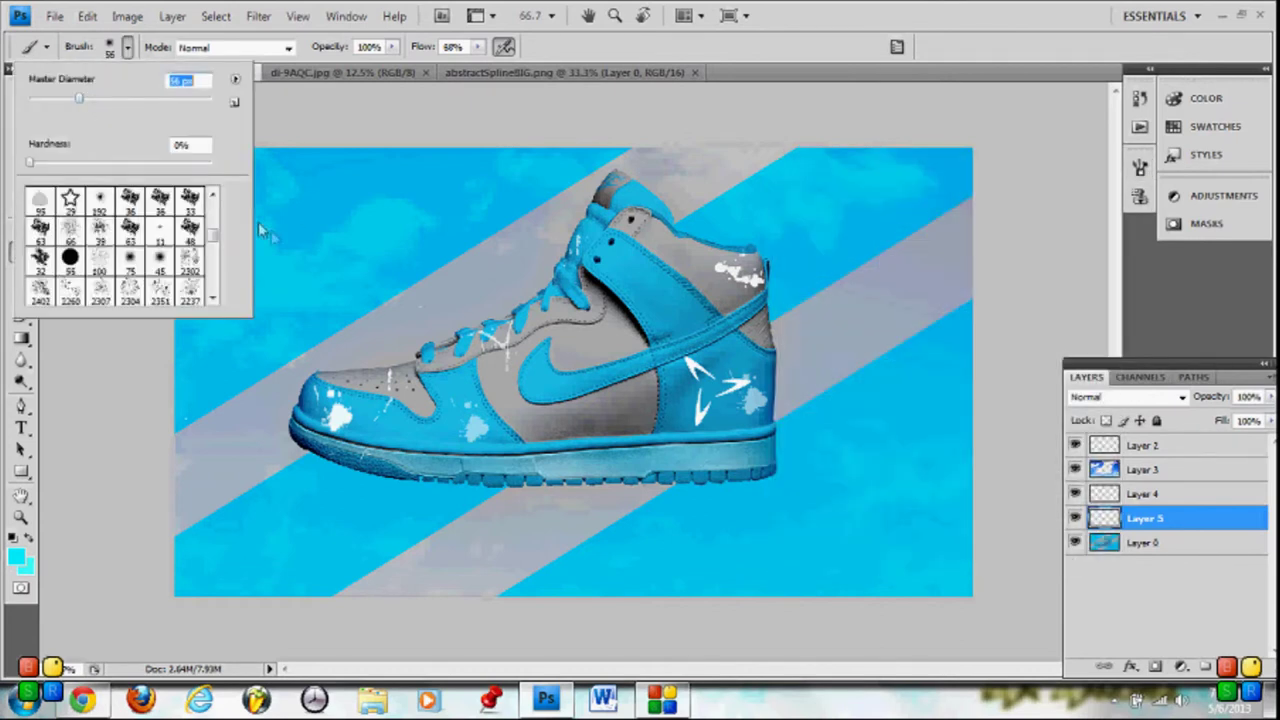
click(17, 556)
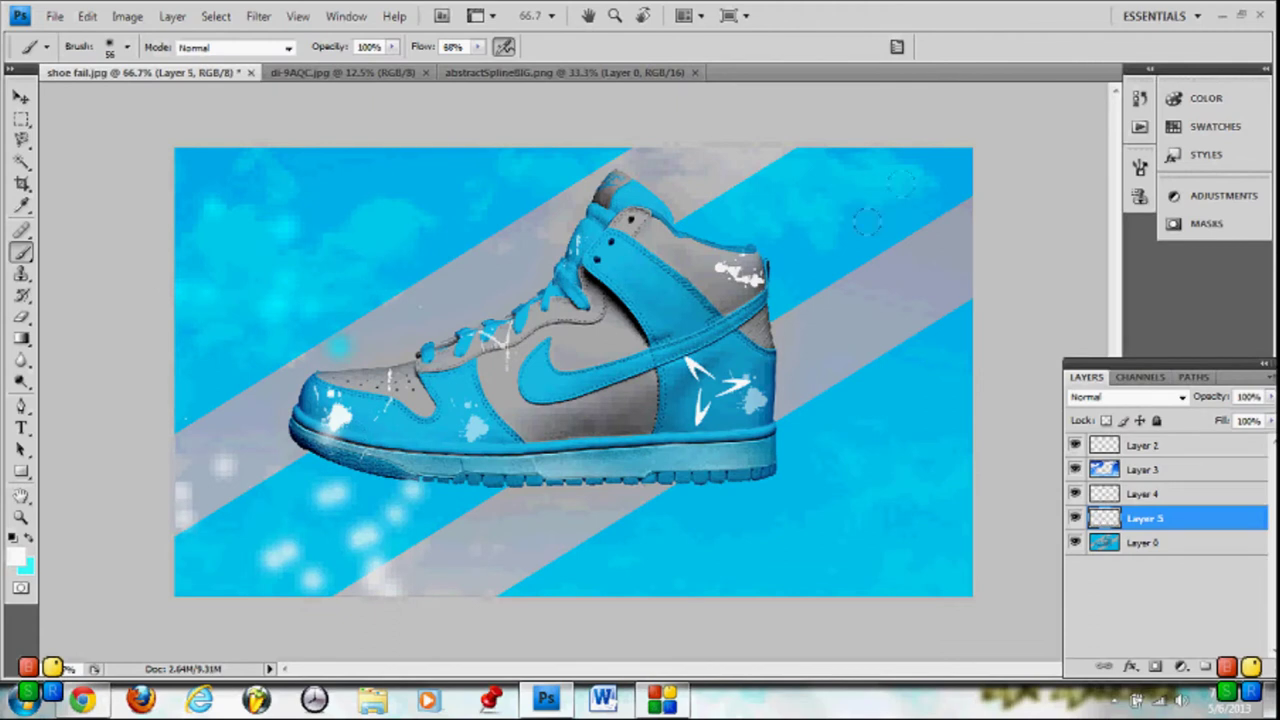
Stamp a large soft ring around the shoe with the ring-shaped brush
click(21, 316)
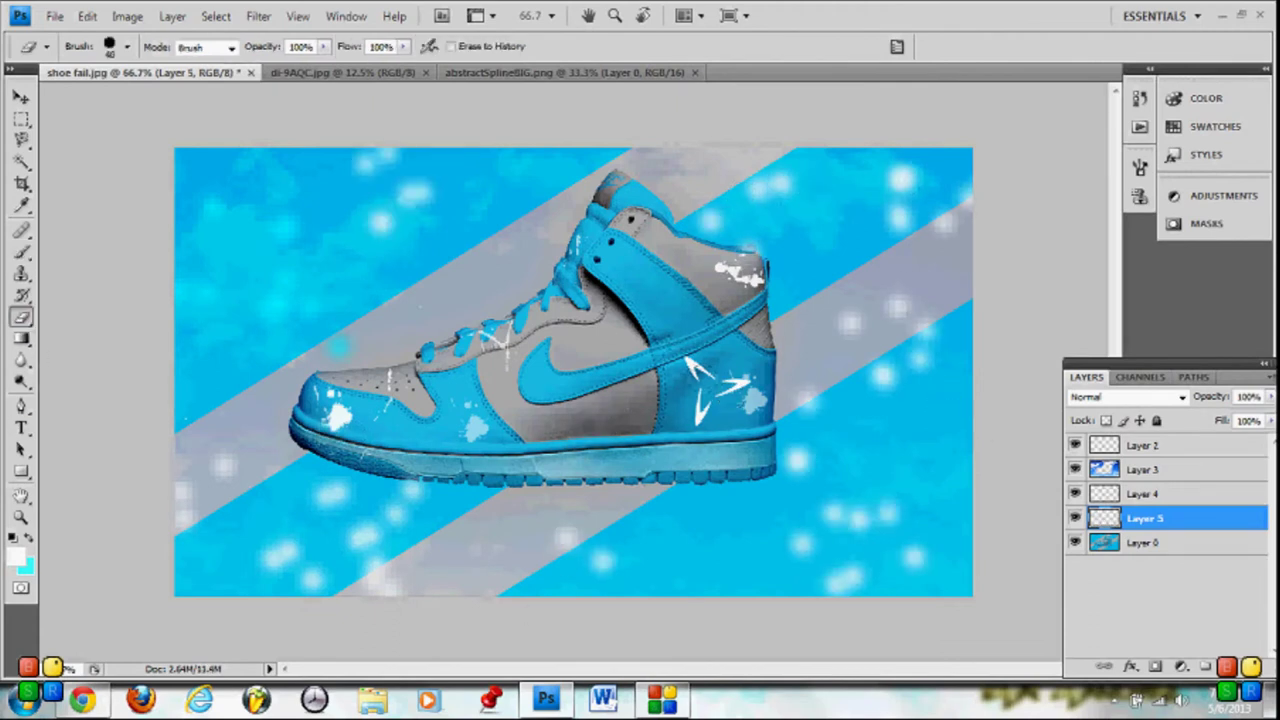
click(21, 252)
click(127, 46)
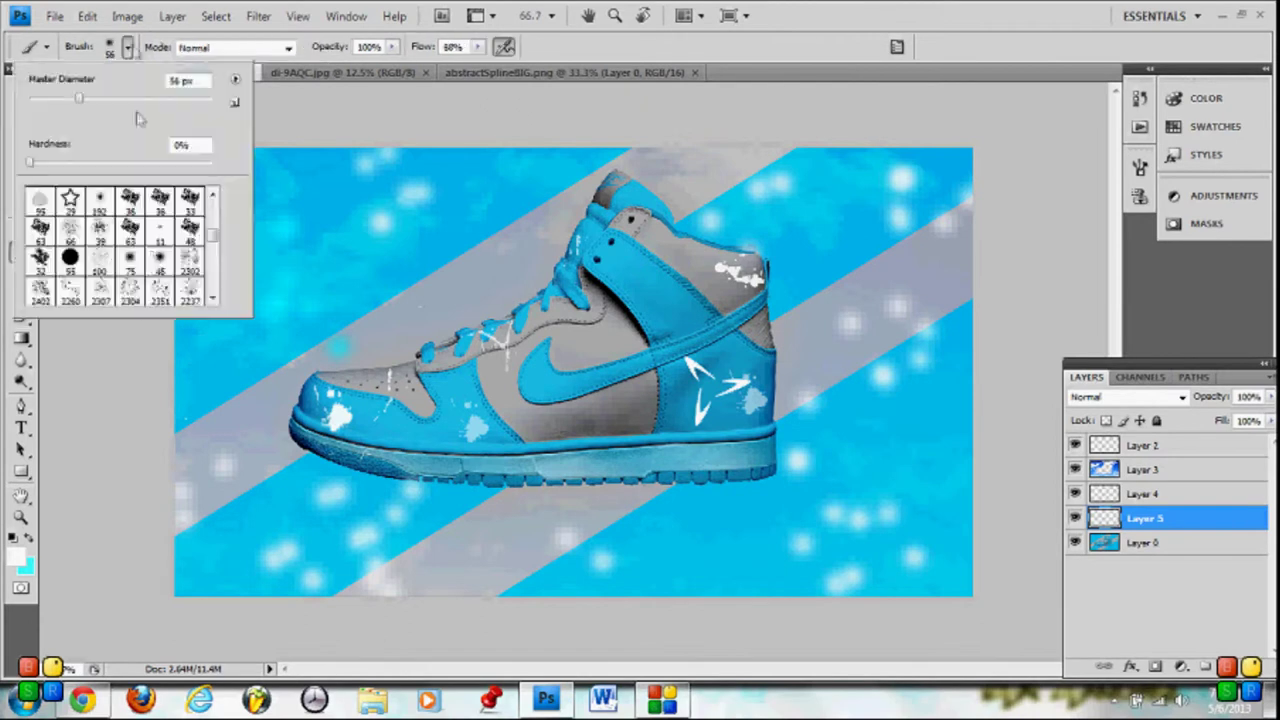
click(160, 261)
click(568, 357)
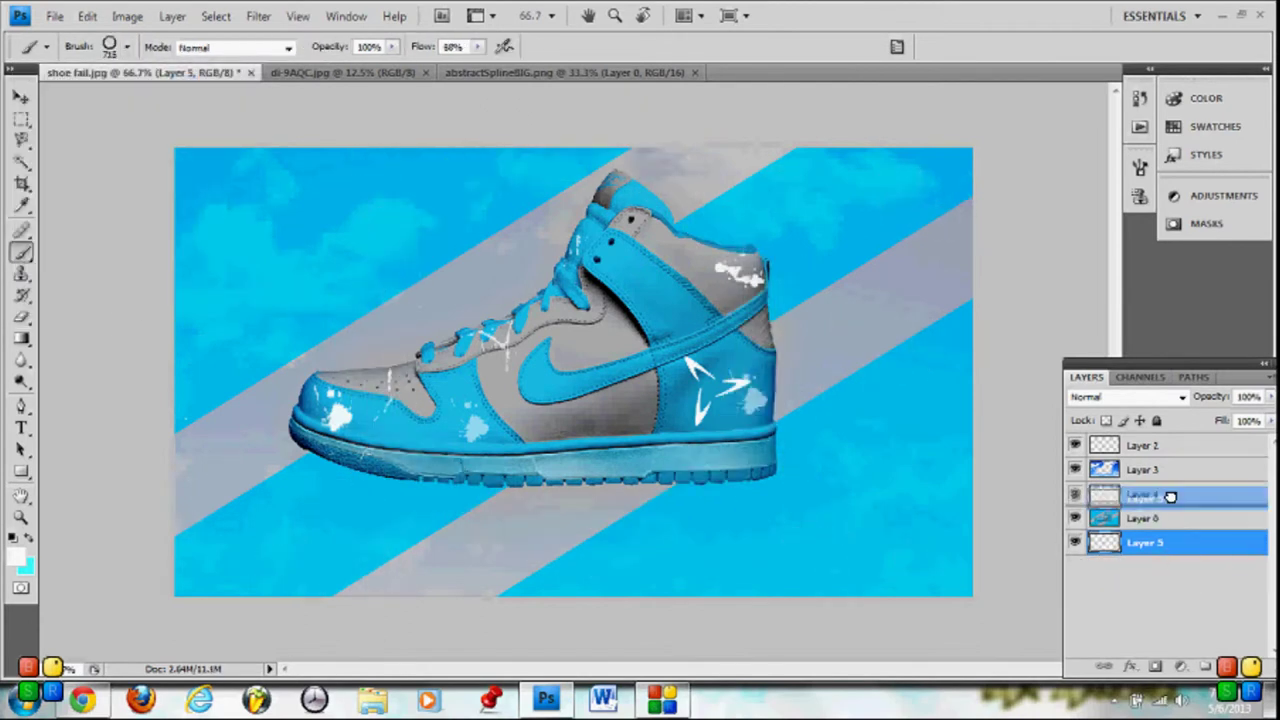
Erase the ring over the shoe's sole and heel, undoing the two misplaced strokes
click(21, 317)
drag(364, 416, 400, 446)
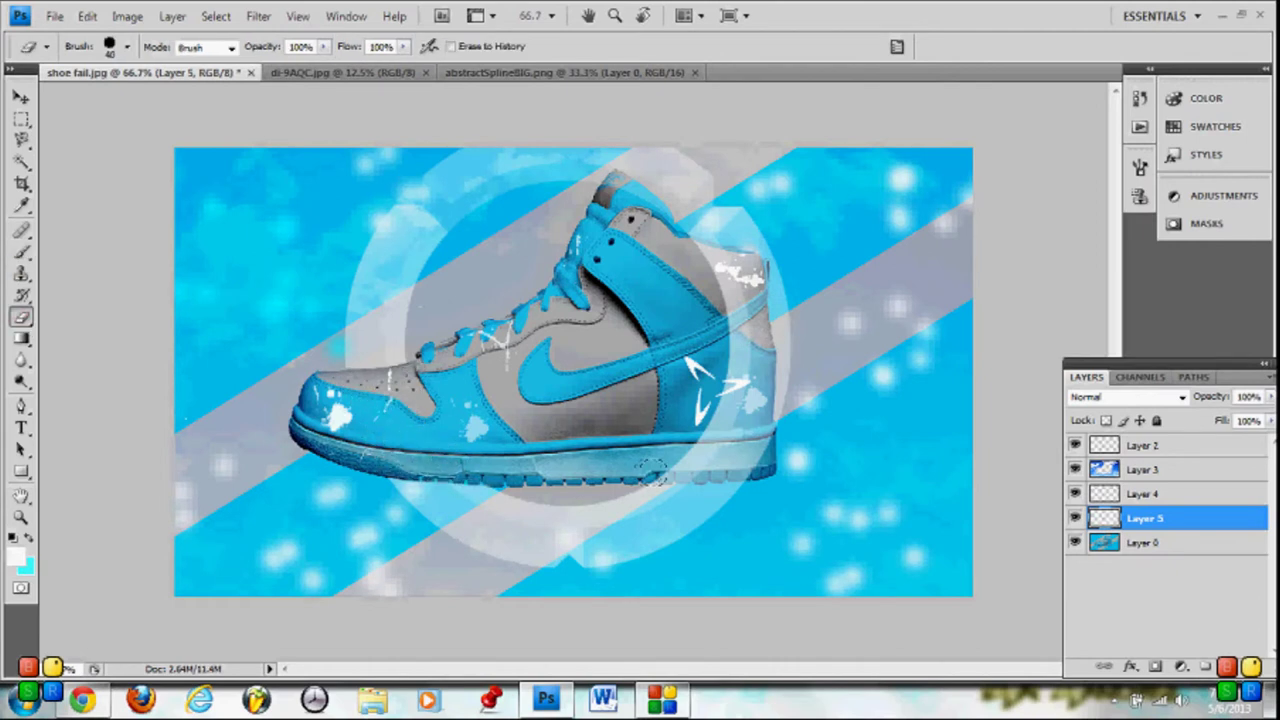
drag(650, 470, 740, 320)
click(87, 16)
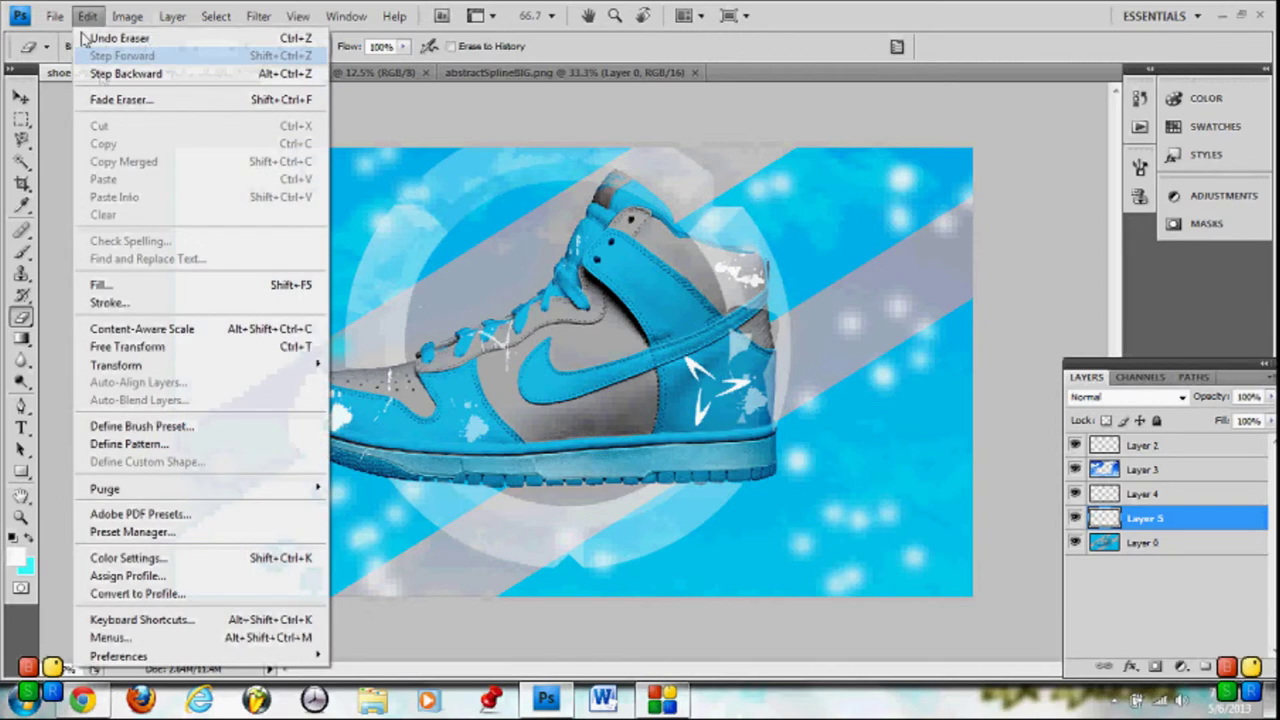
click(100, 38)
drag(643, 470, 737, 472)
click(87, 16)
click(100, 38)
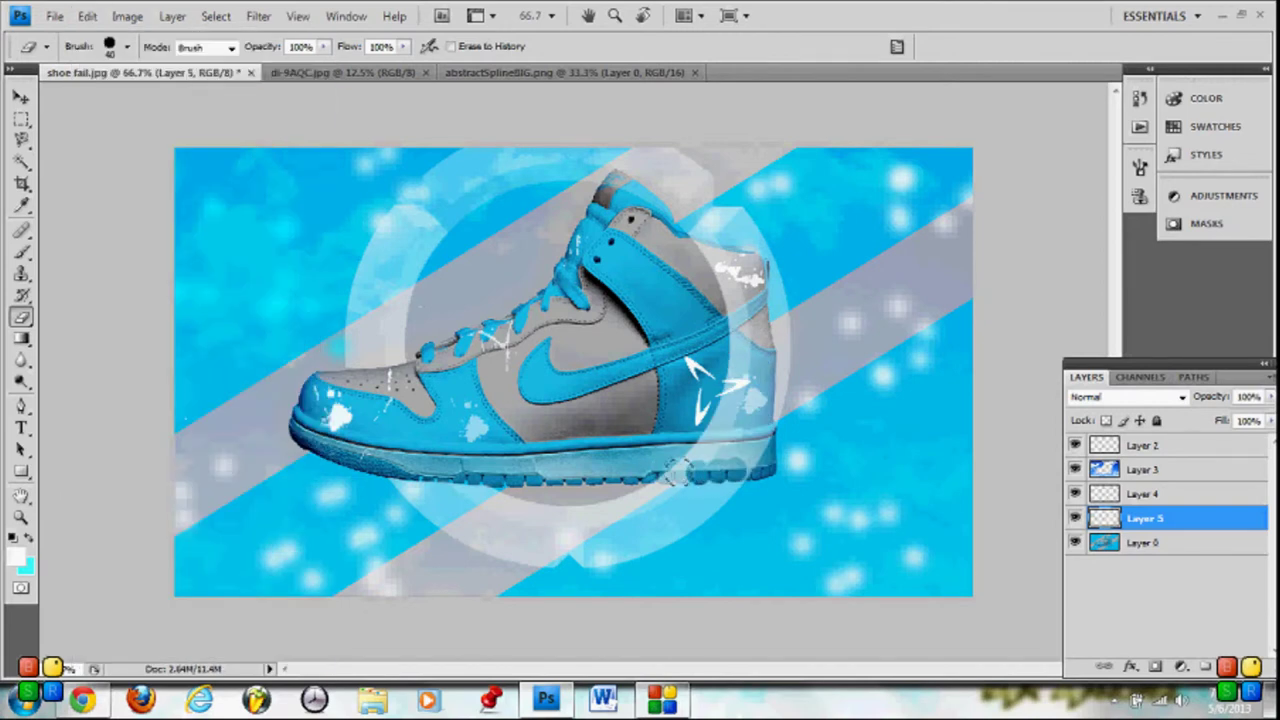
Erase the rest of the ring from the heel up to the shoe collar
drag(742, 460, 721, 365)
drag(760, 420, 714, 262)
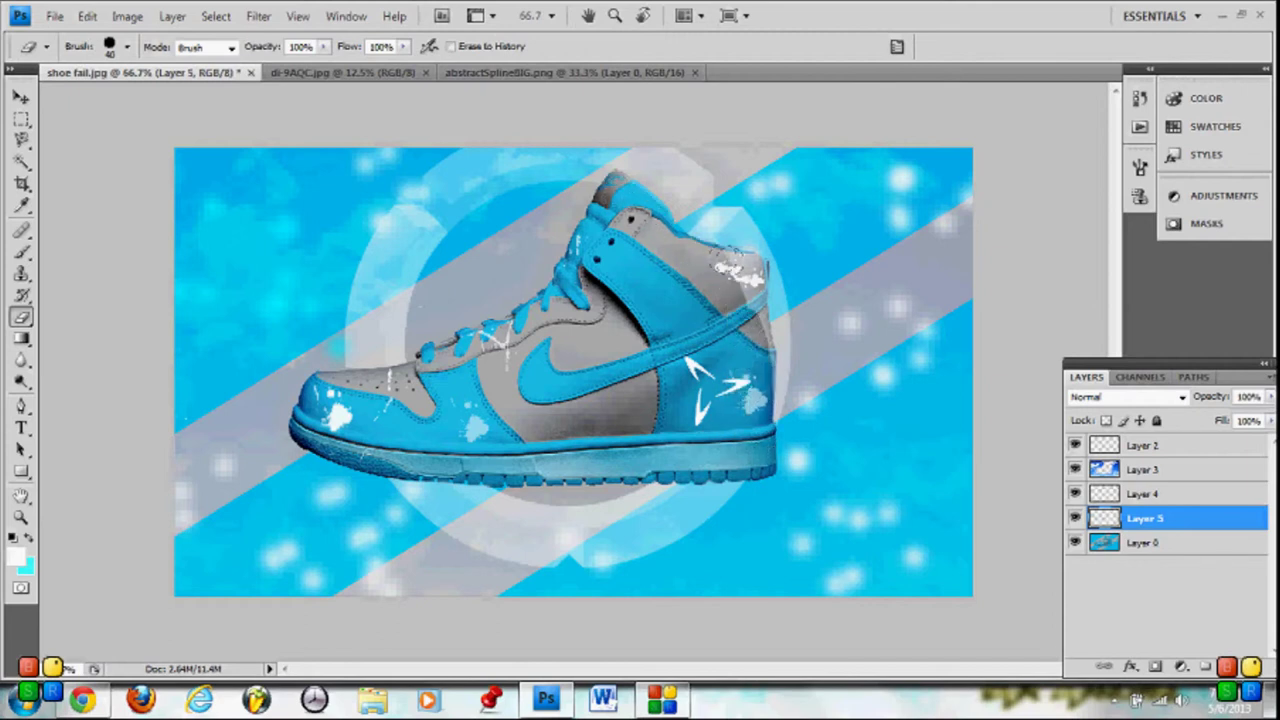
drag(740, 265, 762, 262)
click(127, 16)
click(753, 255)
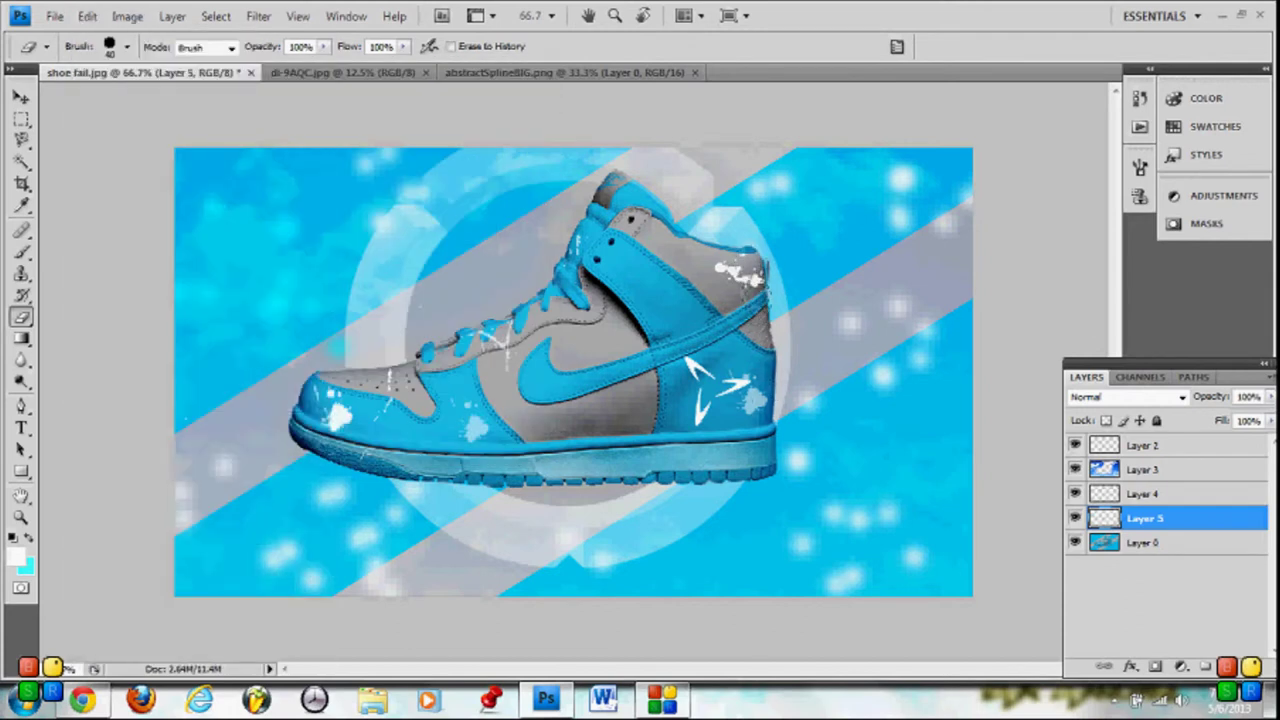
On Layer 2, select the 2307 splatter brush at 453 px
click(1143, 445)
click(55, 16)
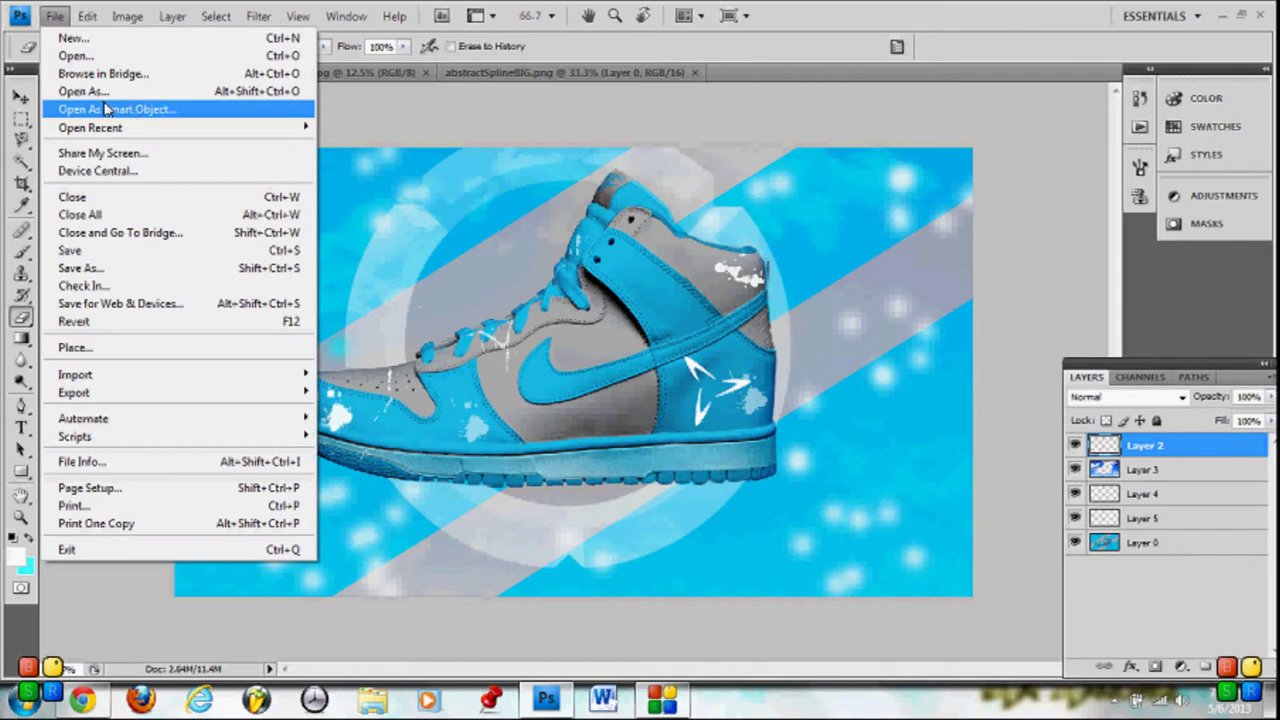
click(21, 250)
click(127, 46)
scroll(186, 265, down, 5)
scroll(186, 265, down, 3)
click(100, 258)
drag(210, 98, 188, 98)
Stamp light cyan splatters at the top-left and upper-right corners
click(17, 557)
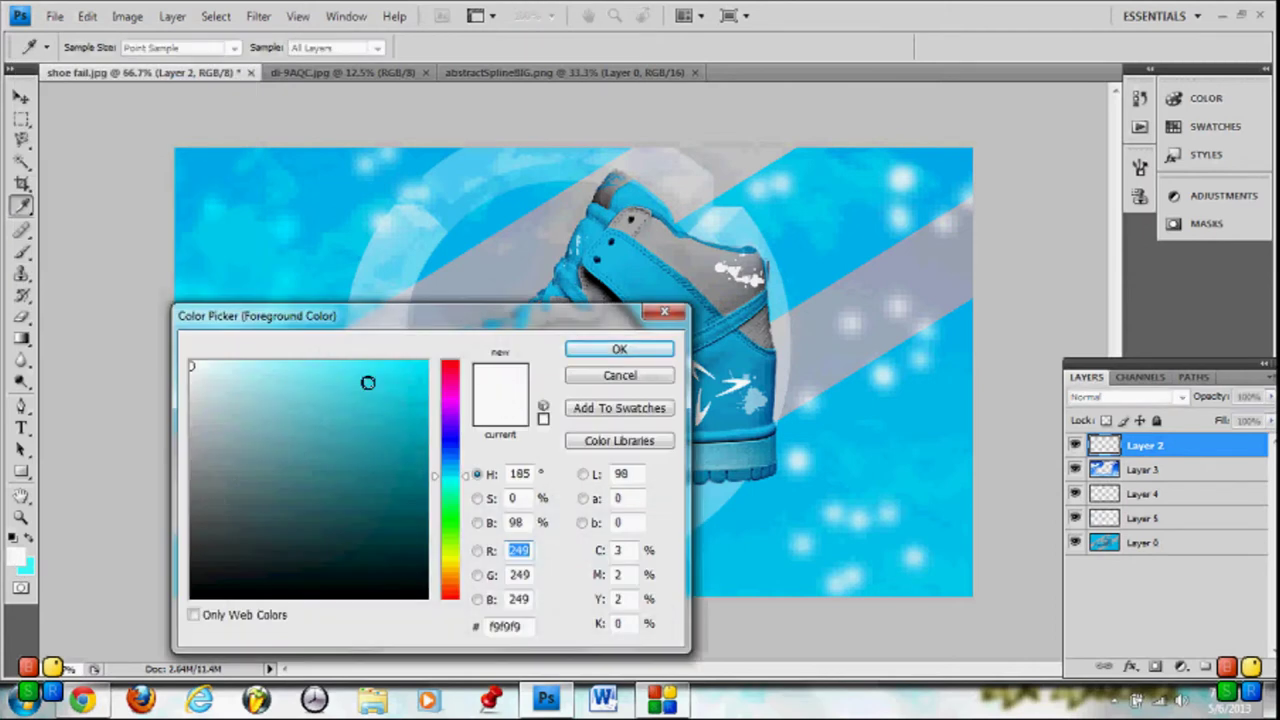
click(345, 364)
click(619, 348)
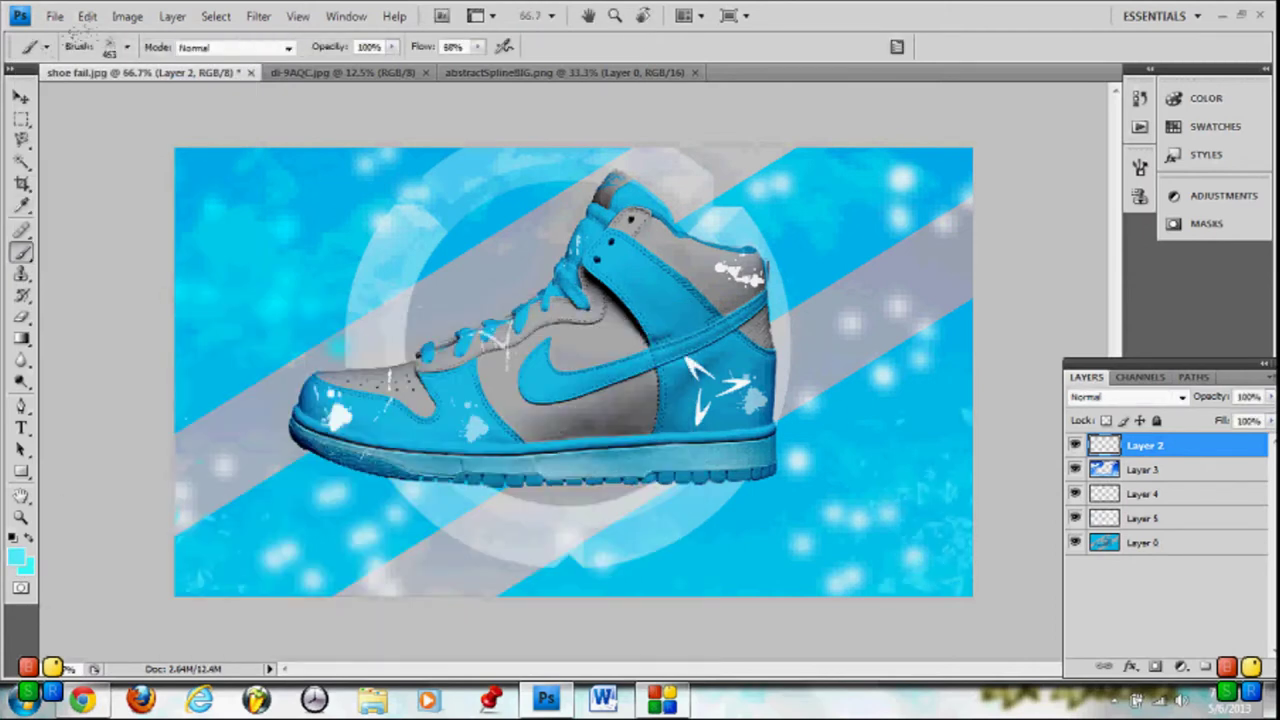
click(225, 186)
click(915, 210)
Switch to the 222 crystal brush preset
click(127, 47)
scroll(128, 290, up, 5)
scroll(125, 285, down, 3)
scroll(118, 272, down, 3)
scroll(118, 272, down, 3)
scroll(120, 270, down, 3)
scroll(125, 265, down, 2)
click(190, 232)
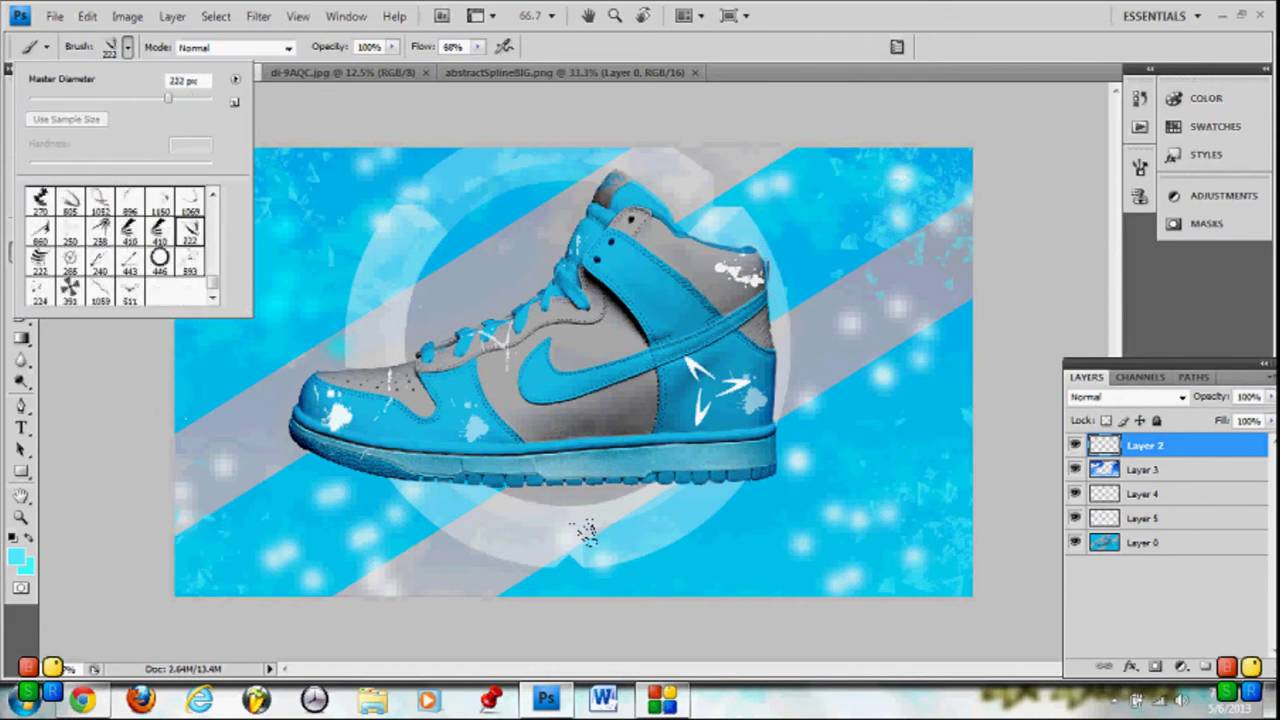
Stamp a near-white 473 px crystal wing at the top-left on a new layer
drag(168, 97, 196, 97)
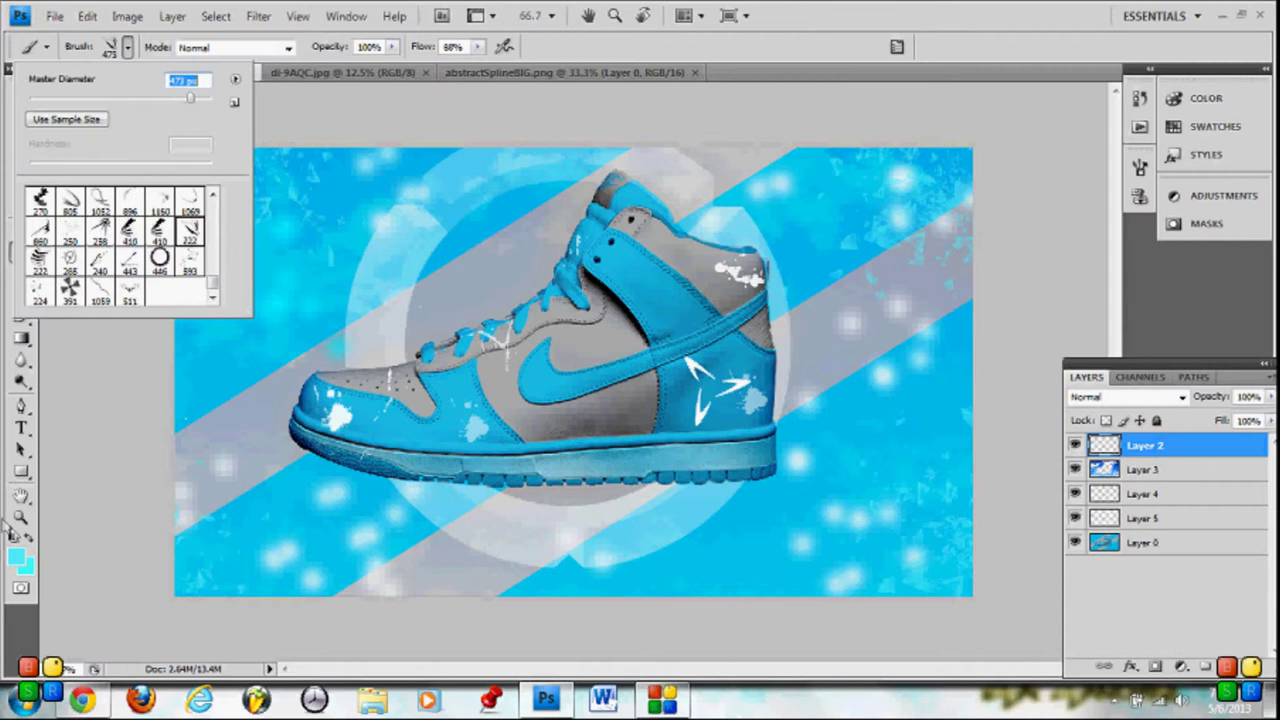
click(16, 556)
click(637, 346)
click(75, 160)
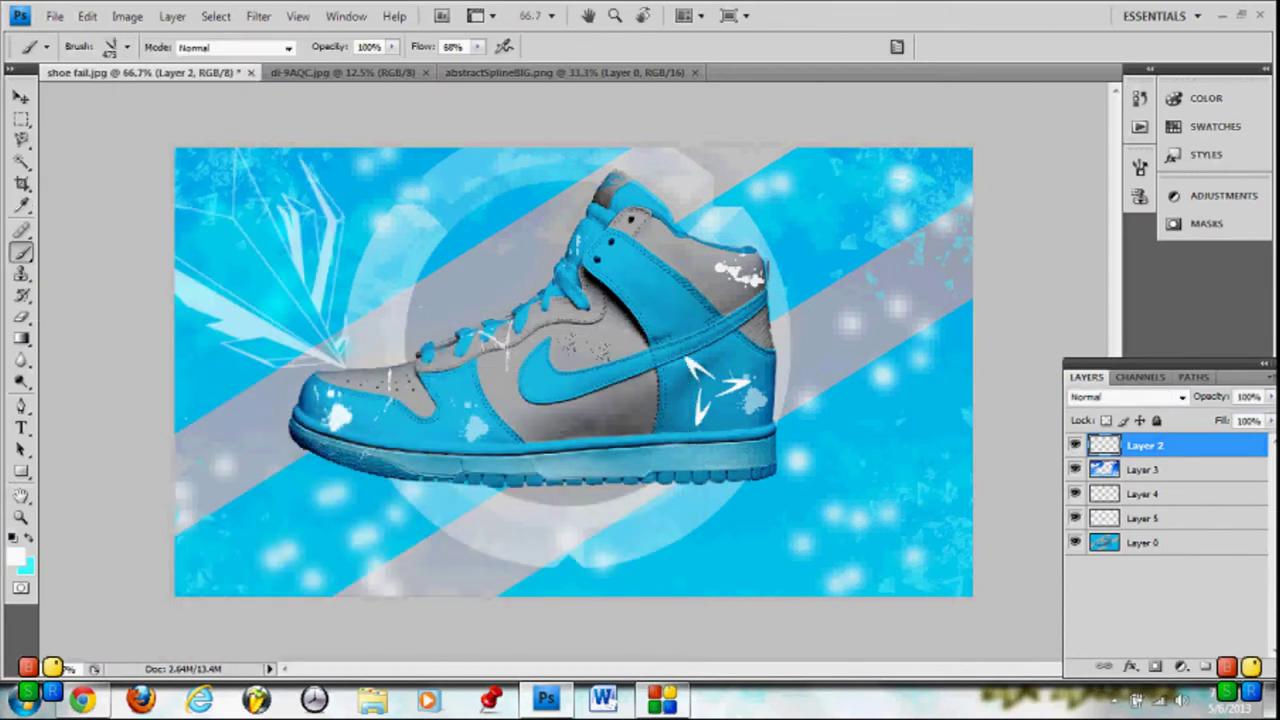
click(1204, 666)
click(80, 160)
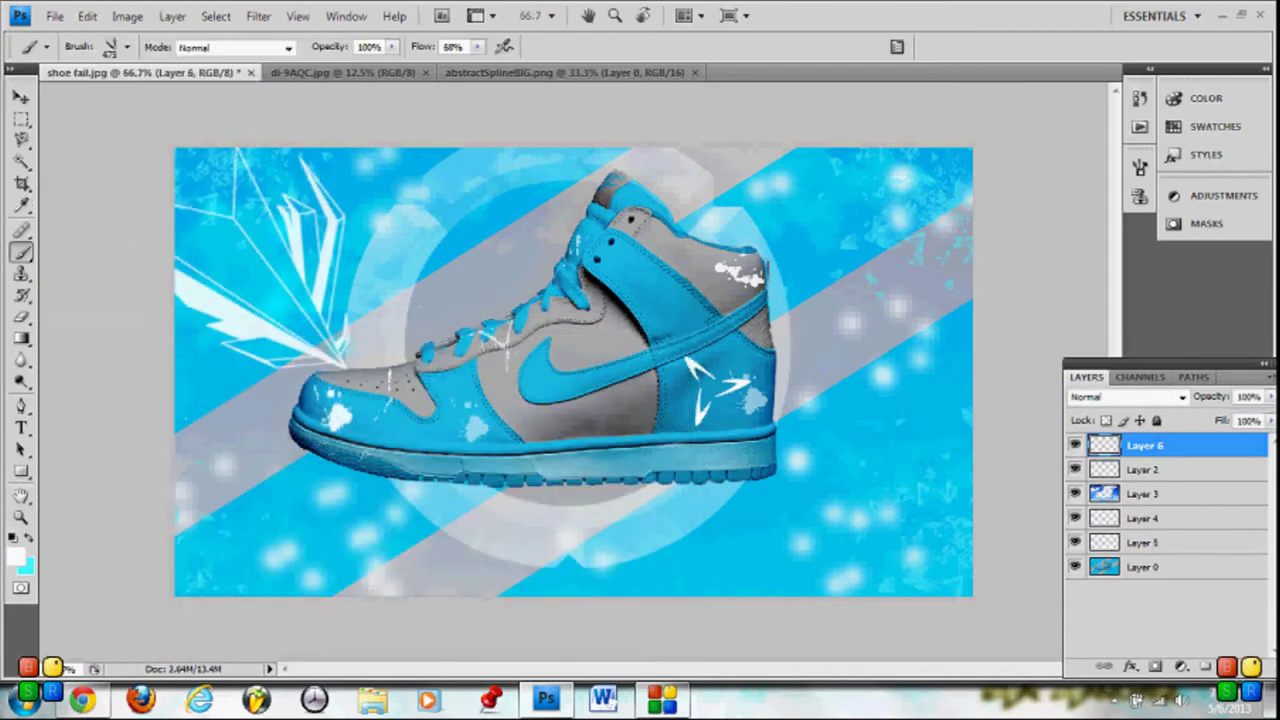
Duplicate the wing layer and flip the copy to mirror the original
click(87, 16)
click(212, 55)
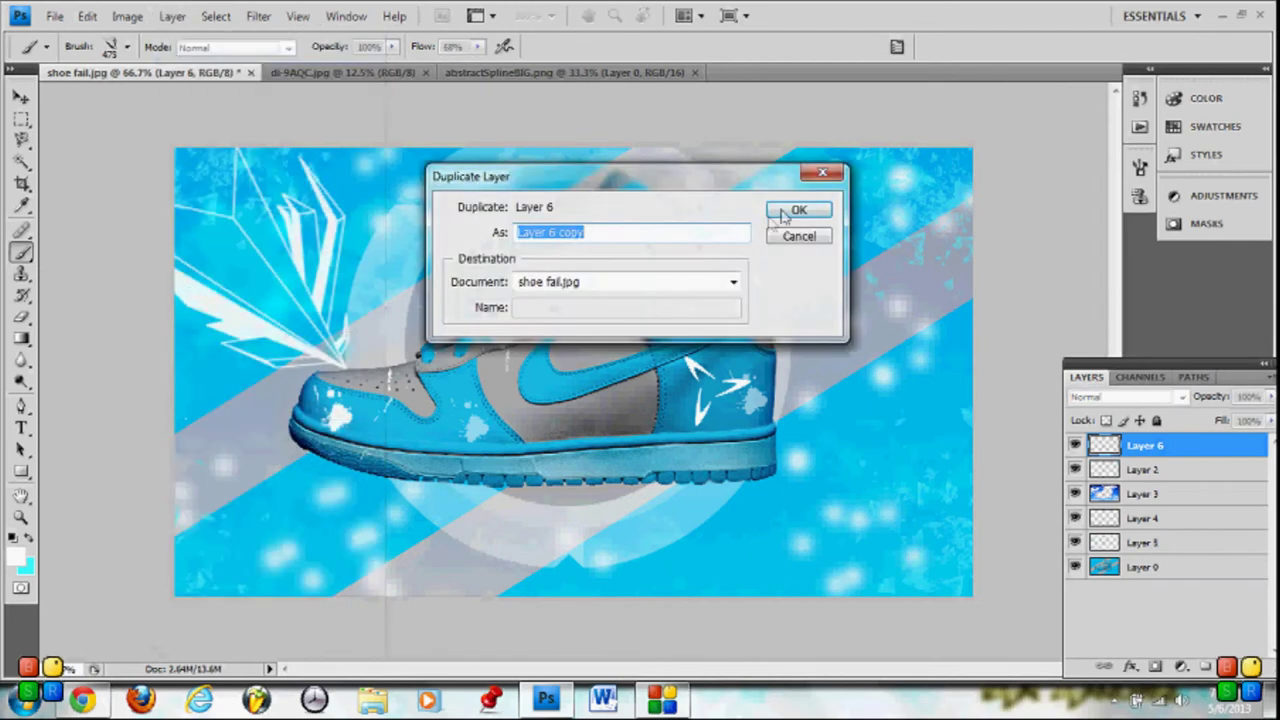
click(803, 209)
key(v)
click(87, 16)
mouse_move(116, 365)
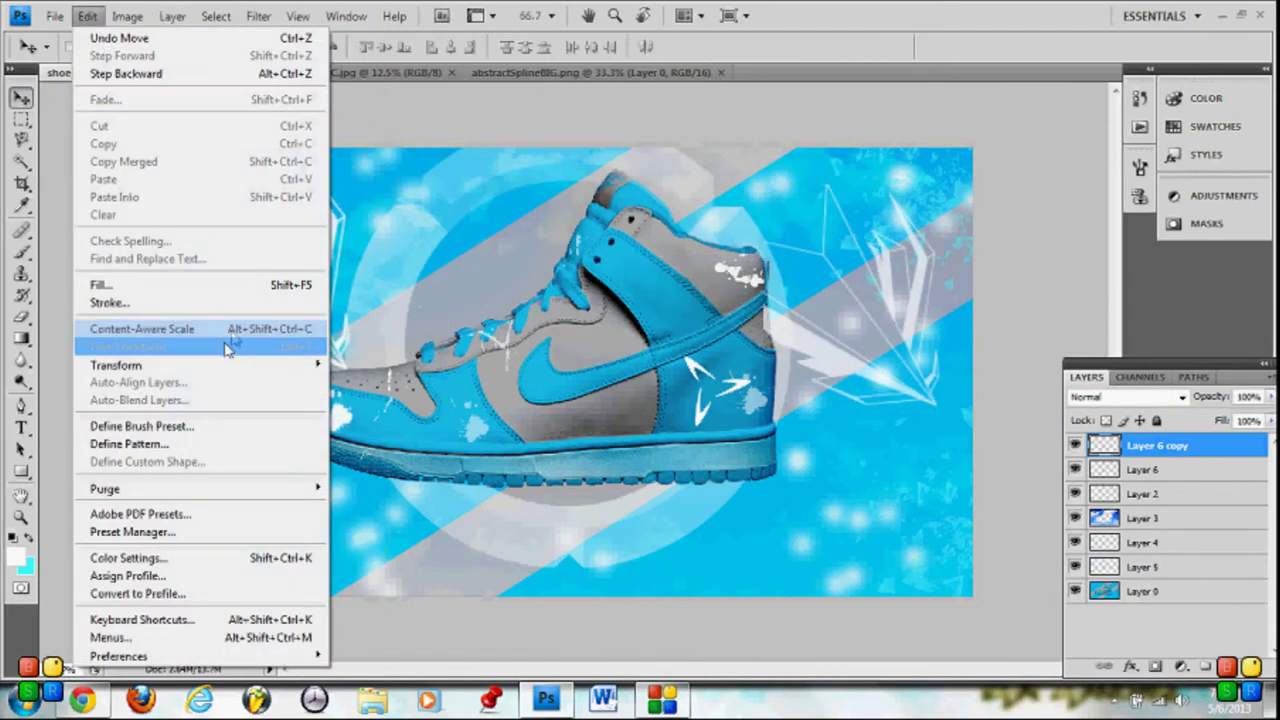
click(424, 566)
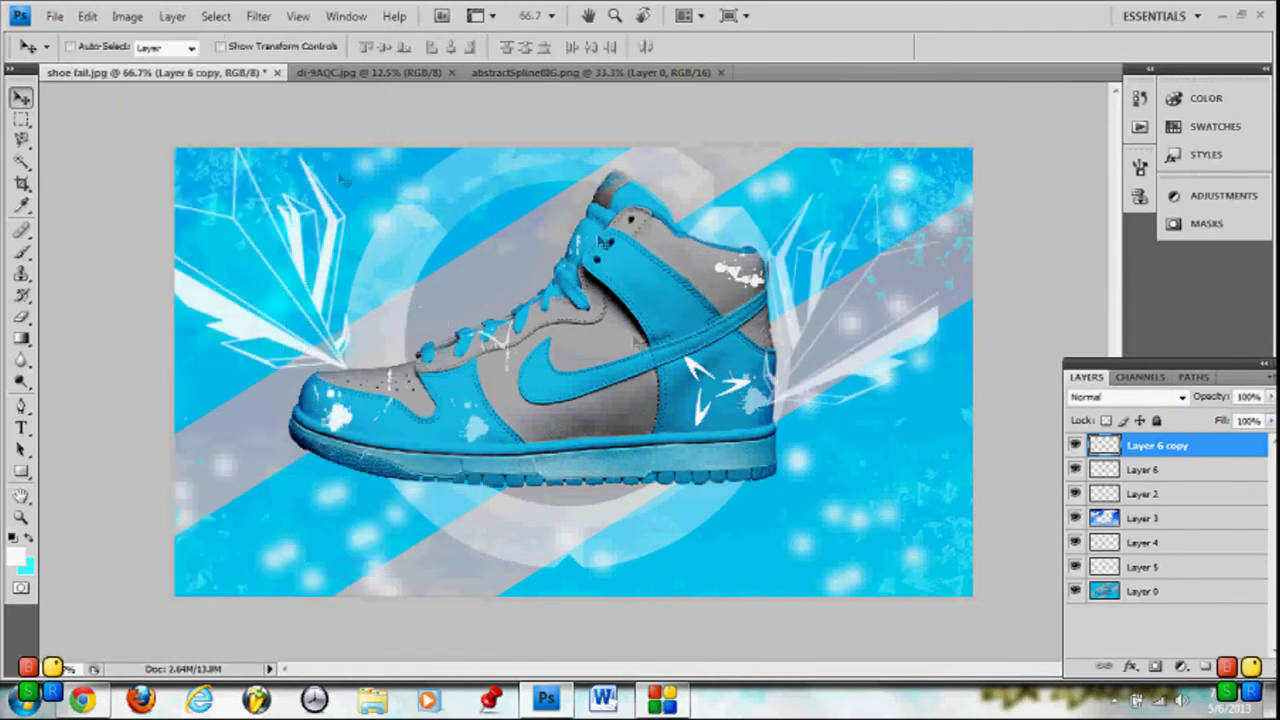
Make several more copies of the Layer 6 wing layer
click(138, 8)
click(212, 55)
key(Return)
click(172, 16)
click(212, 55)
key(Return)
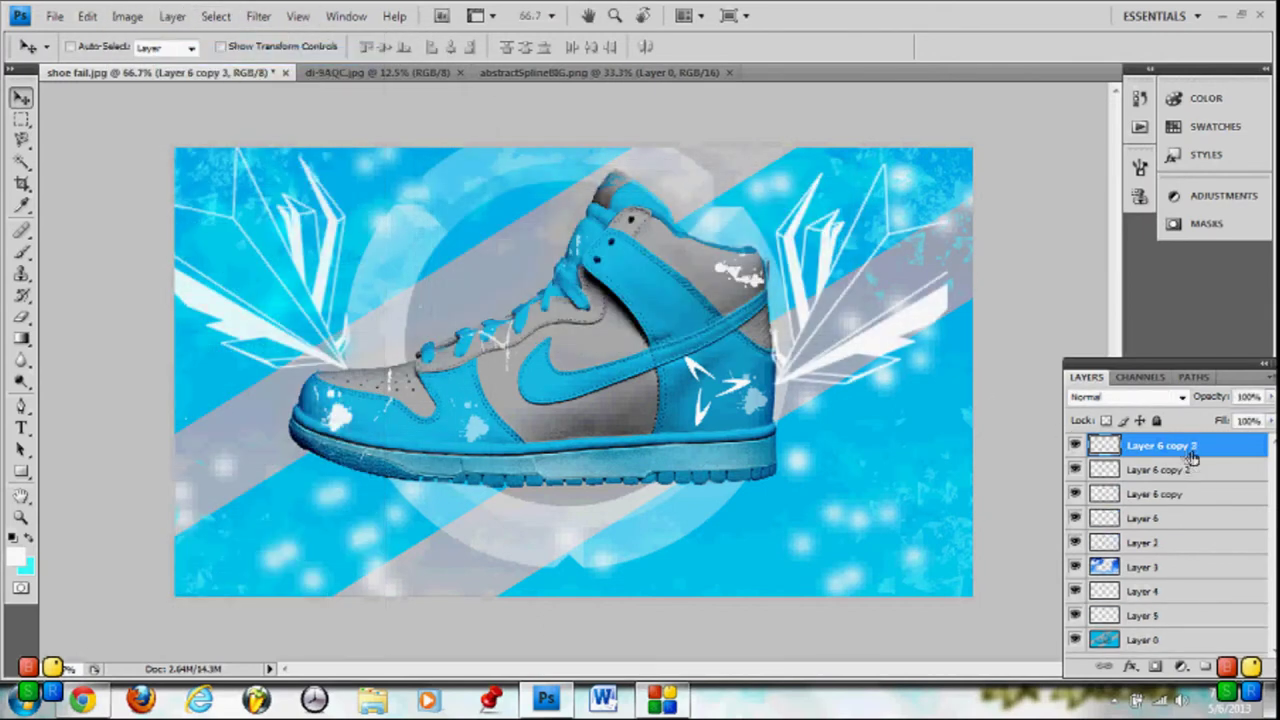
click(1162, 521)
click(172, 16)
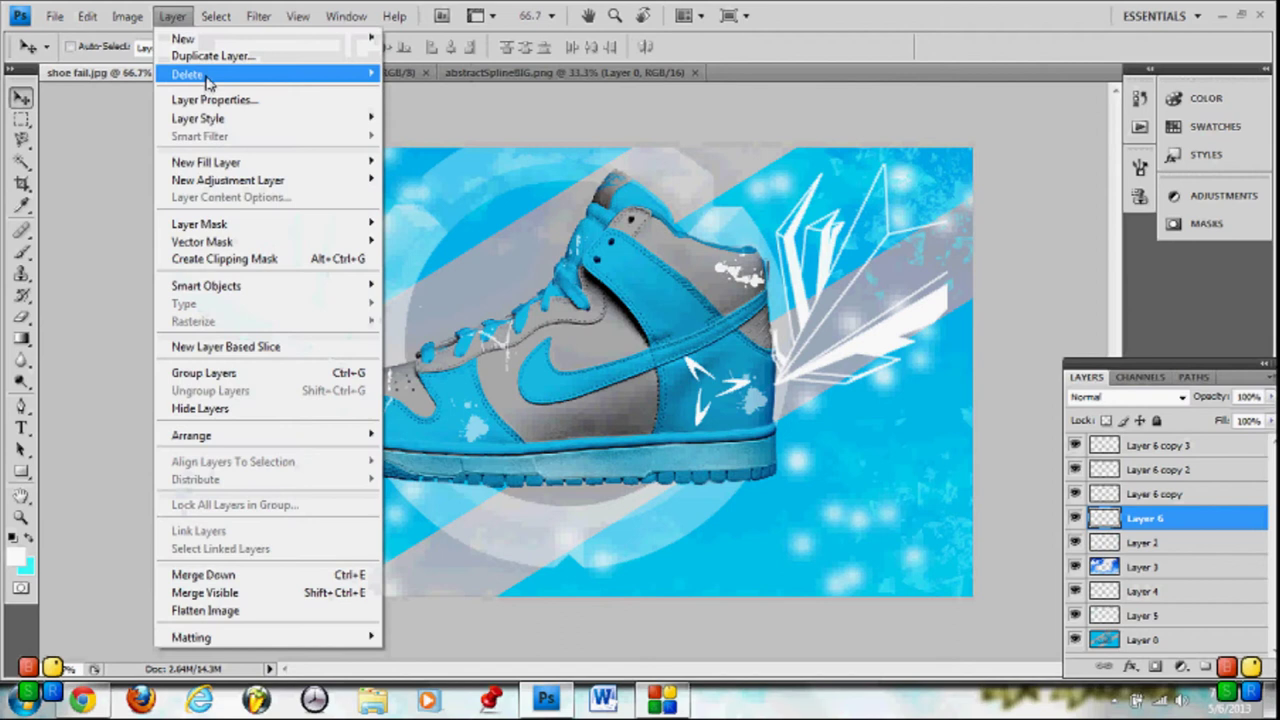
click(212, 55)
key(Return)
Move the Layer 6 copy wing into place on the right and add an empty layer
click(1165, 494)
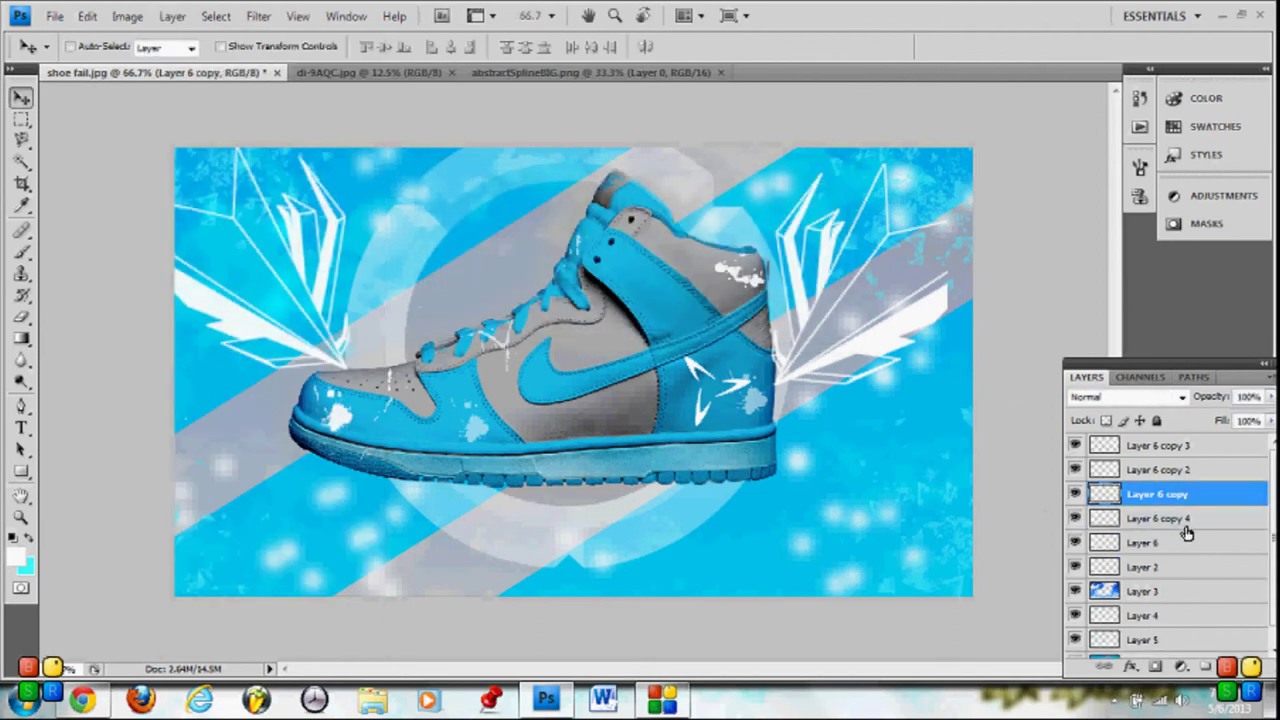
mouse_move(815, 352)
mouse_down()
mouse_move(828, 340)
mouse_move(847, 356)
mouse_up()
key(alt+bracketright)
click(1165, 447)
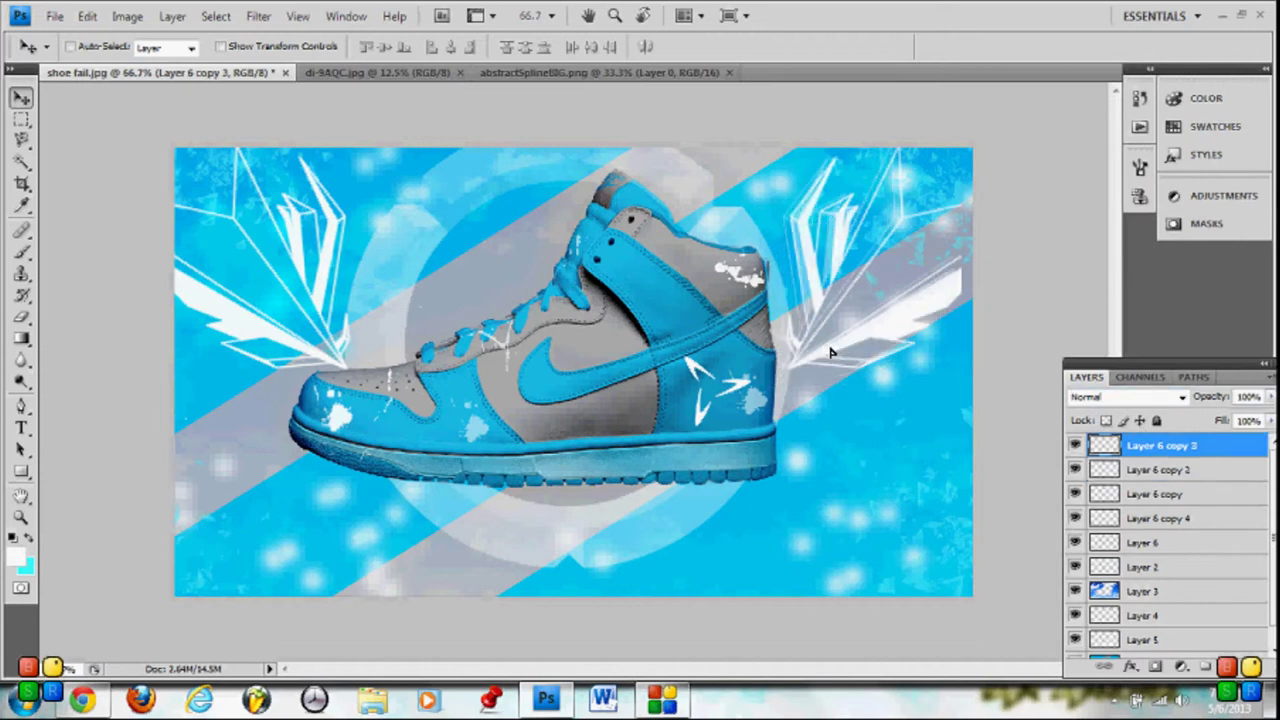
key(ctrl+shift+alt+n)
Stamp a white shard on the shoe's heel, rotate it, and duplicate its layer
key(b)
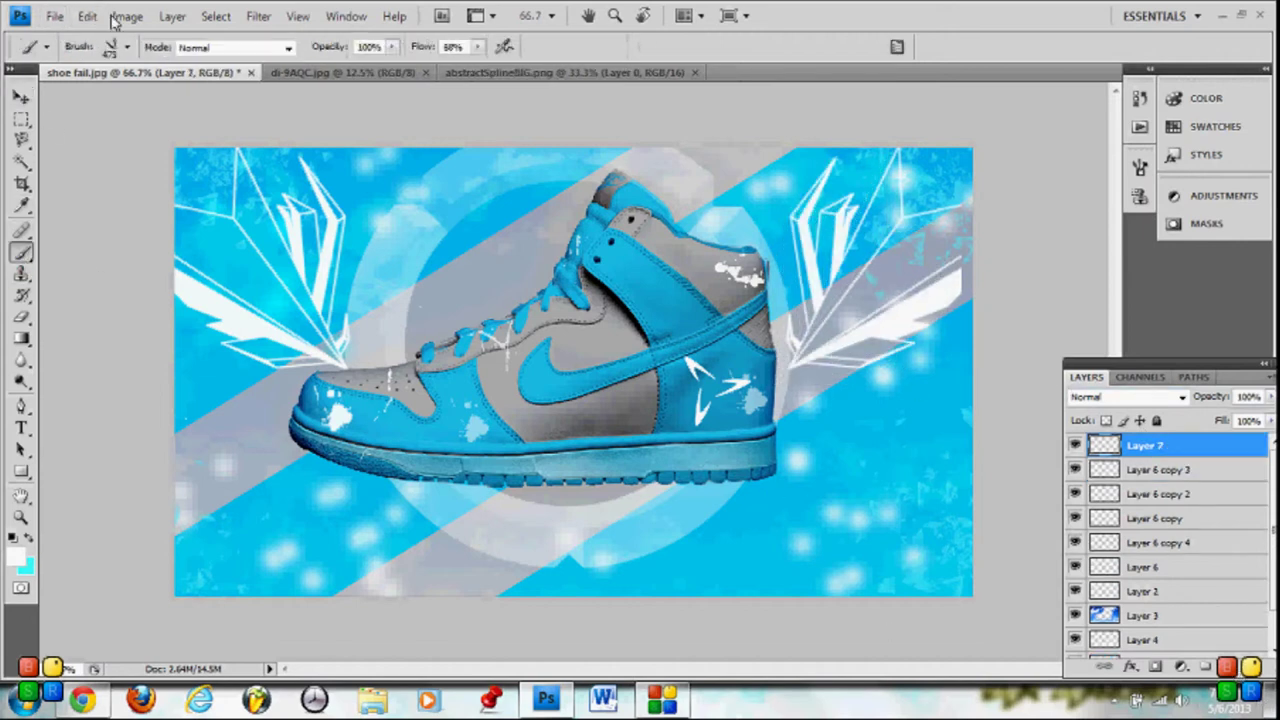
click(127, 47)
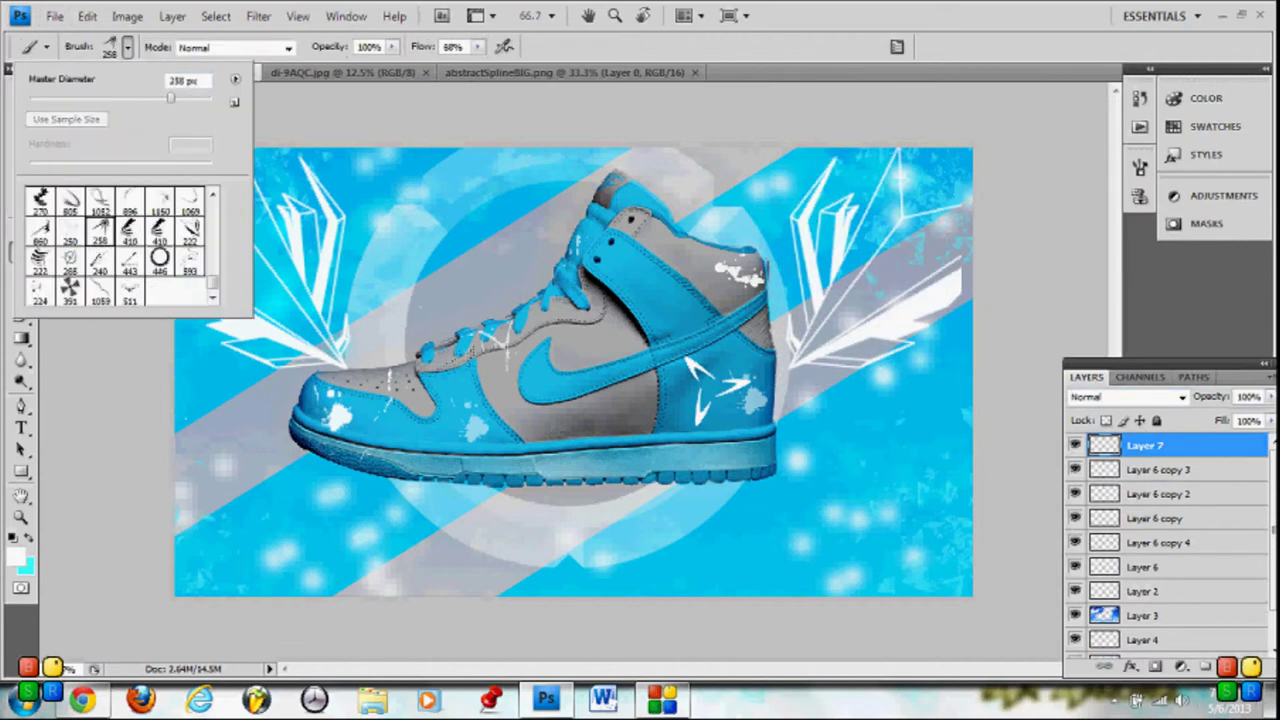
click(640, 295)
click(87, 16)
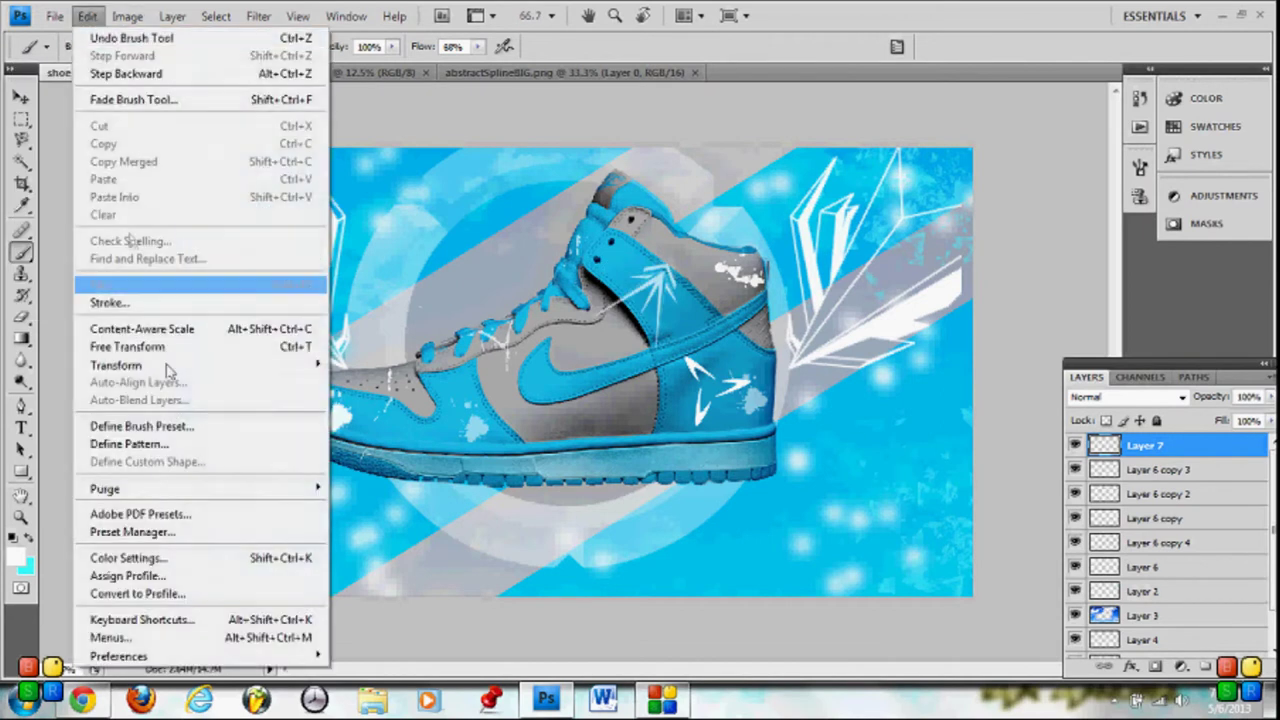
click(295, 346)
mouse_move(745, 305)
mouse_down()
mouse_move(730, 248)
mouse_move(650, 276)
mouse_up()
key(Return)
key(e)
click(172, 16)
click(250, 54)
key(Return)
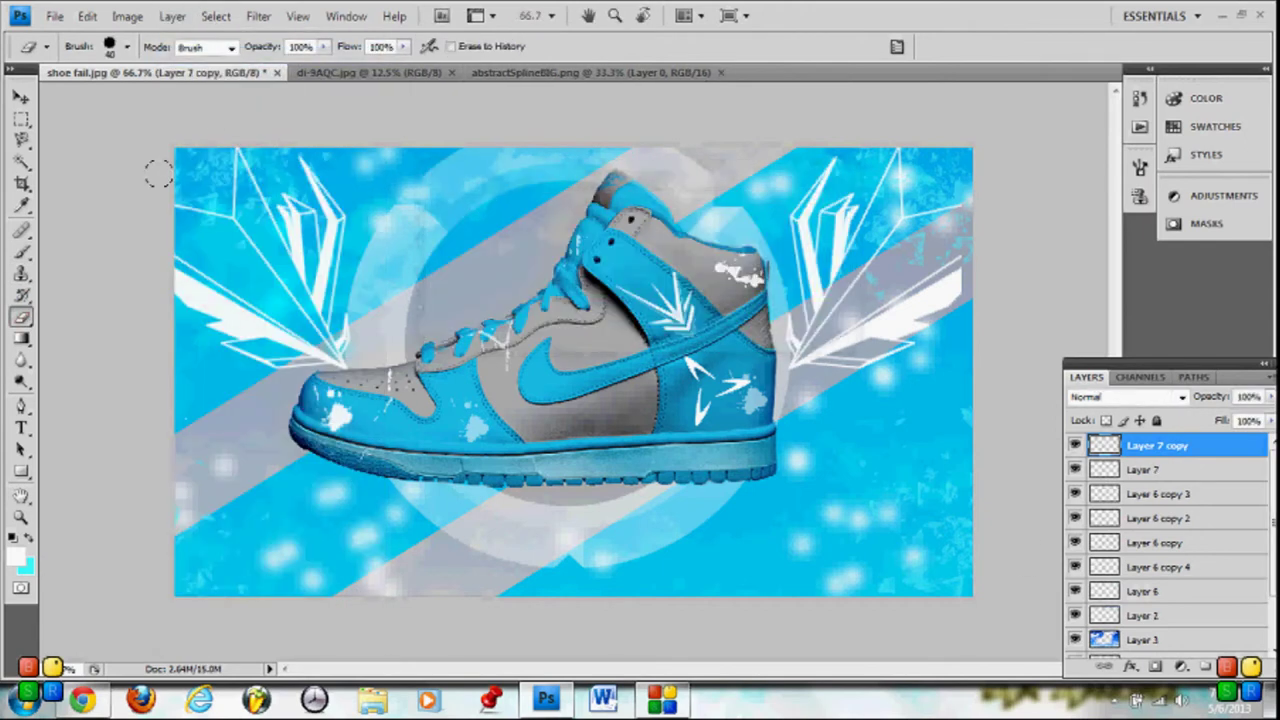
On a new layer, stamp a 1059 px white lightning bolt across the lower canvas
key(ctrl+shift+alt+n)
key(b)
click(87, 16)
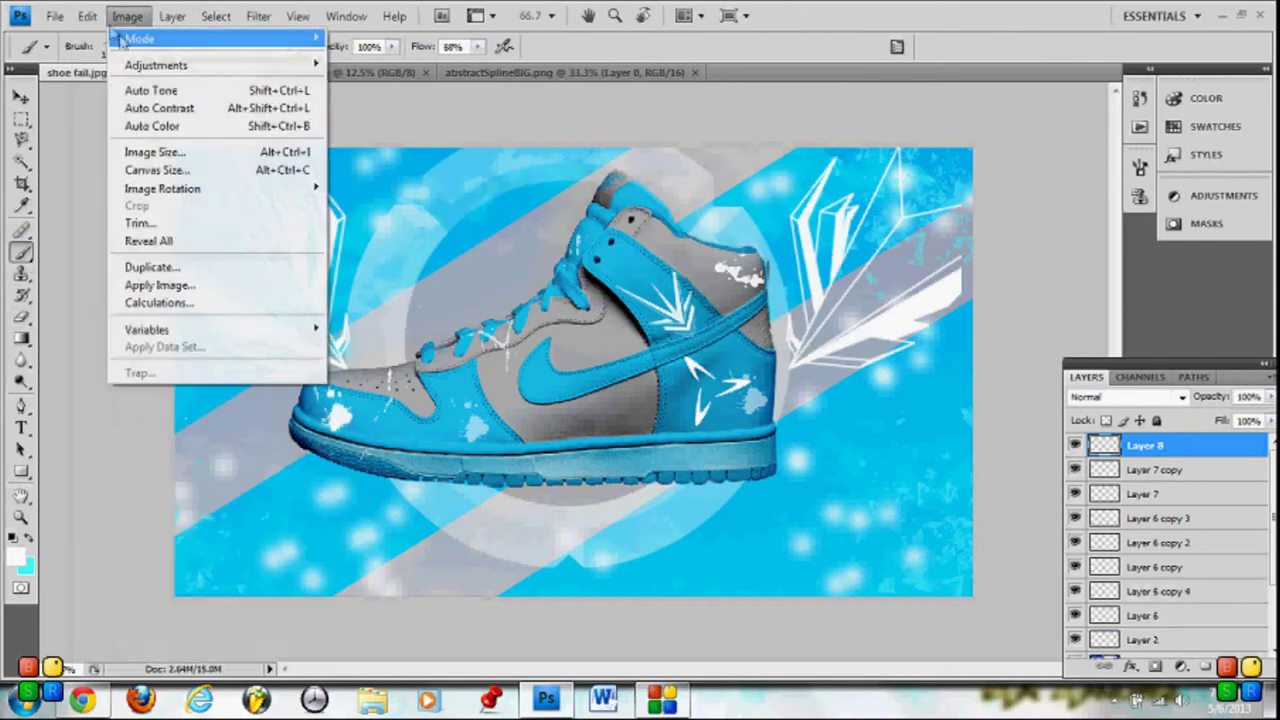
click(118, 46)
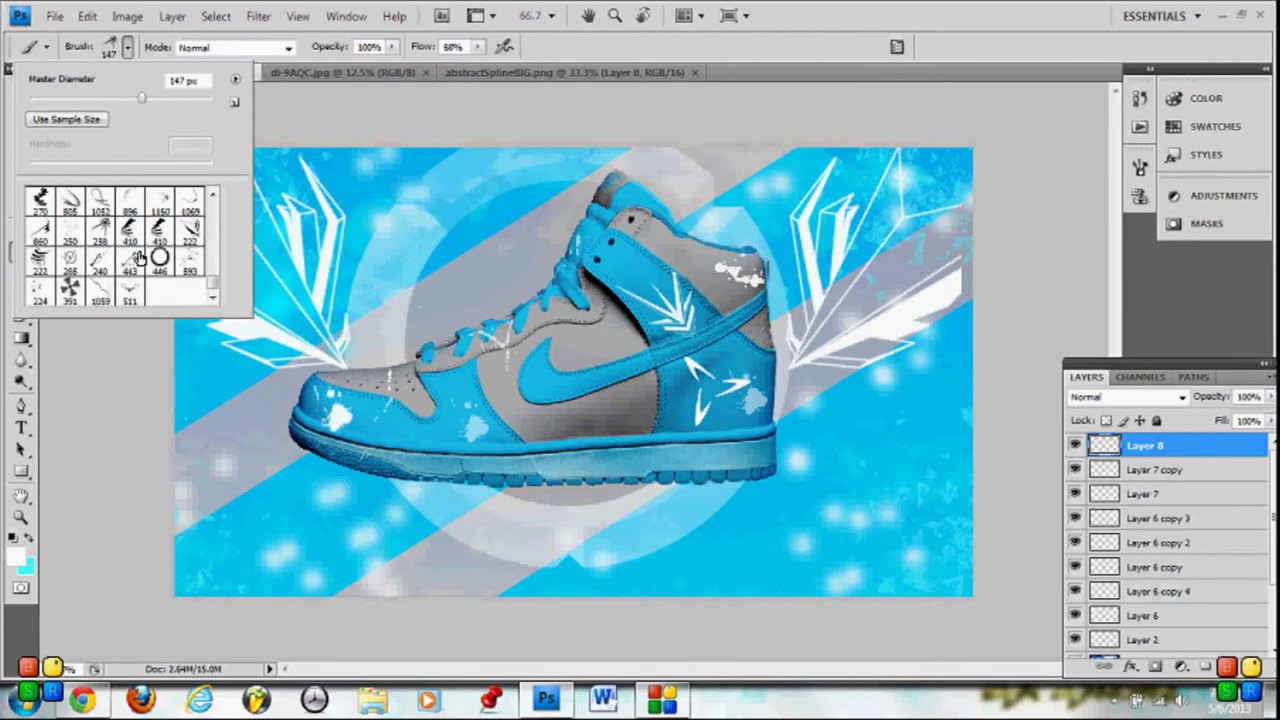
click(137, 258)
click(100, 290)
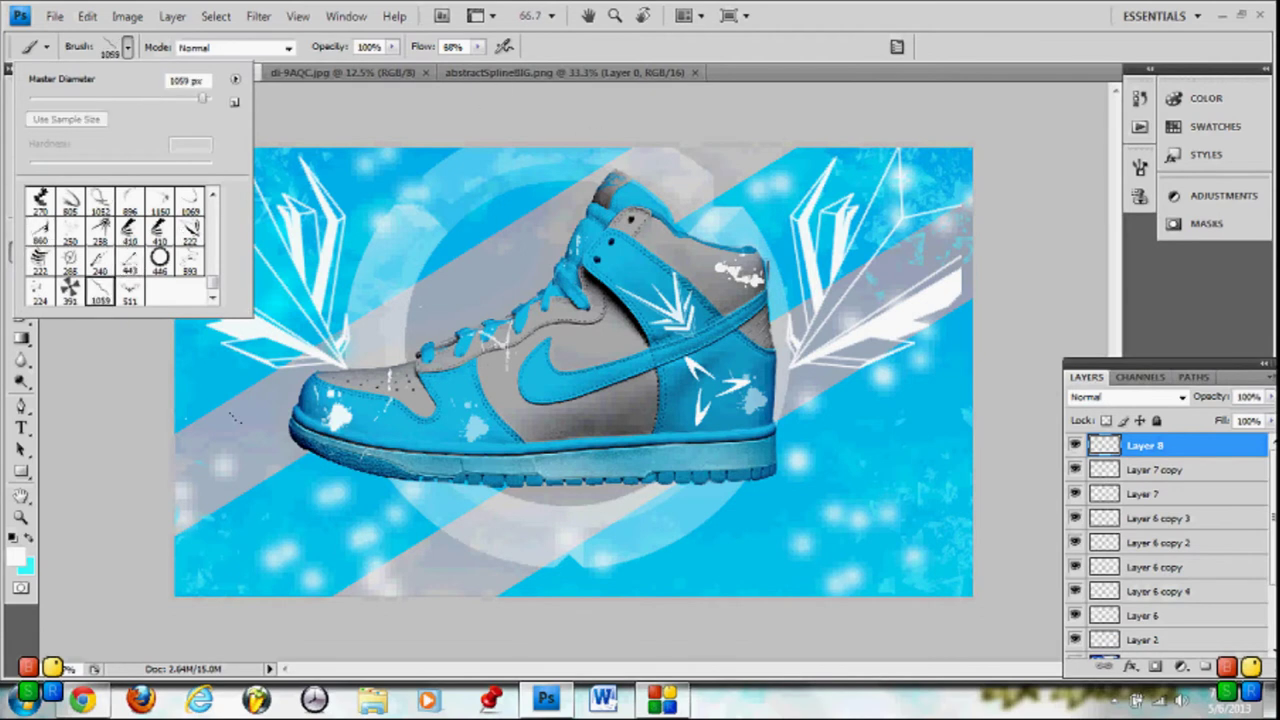
click(550, 470)
Rotate the lightning to run along the bottom edge and duplicate its layer
click(87, 16)
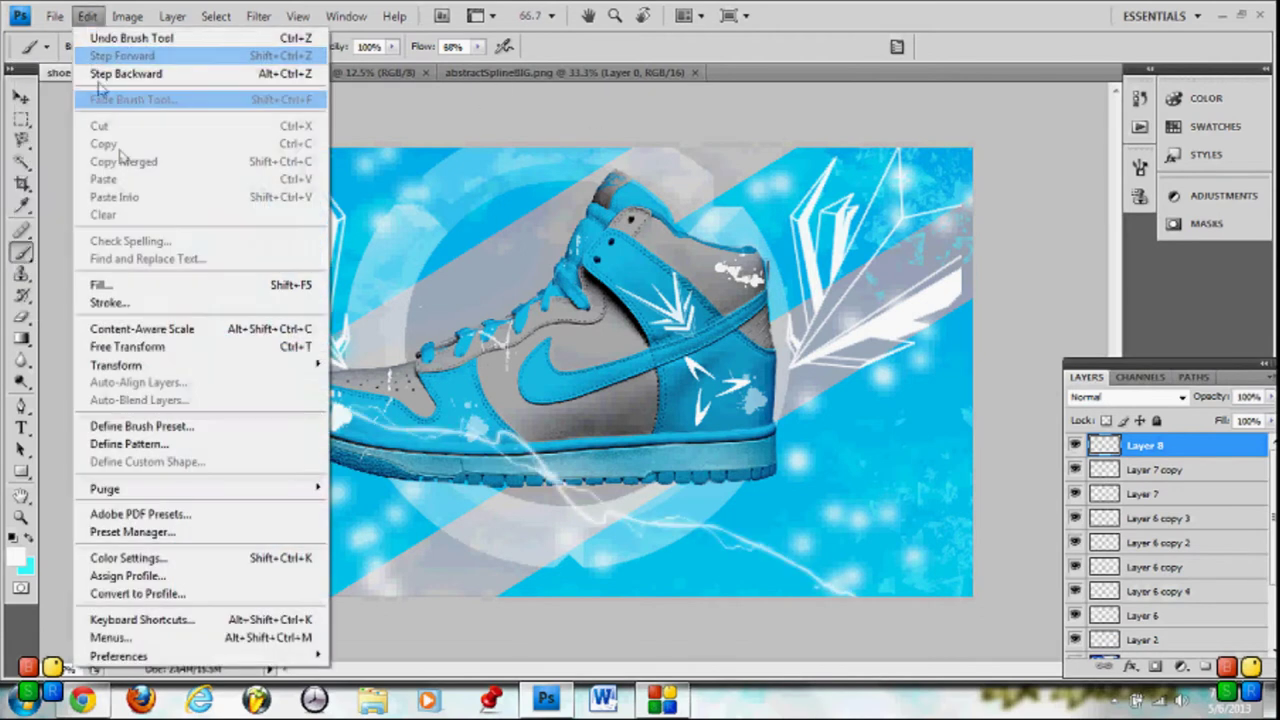
click(165, 347)
mouse_move(690, 592)
mouse_down()
mouse_move(697, 540)
mouse_move(949, 486)
mouse_move(611, 526)
mouse_up()
key(Return)
click(172, 17)
click(200, 56)
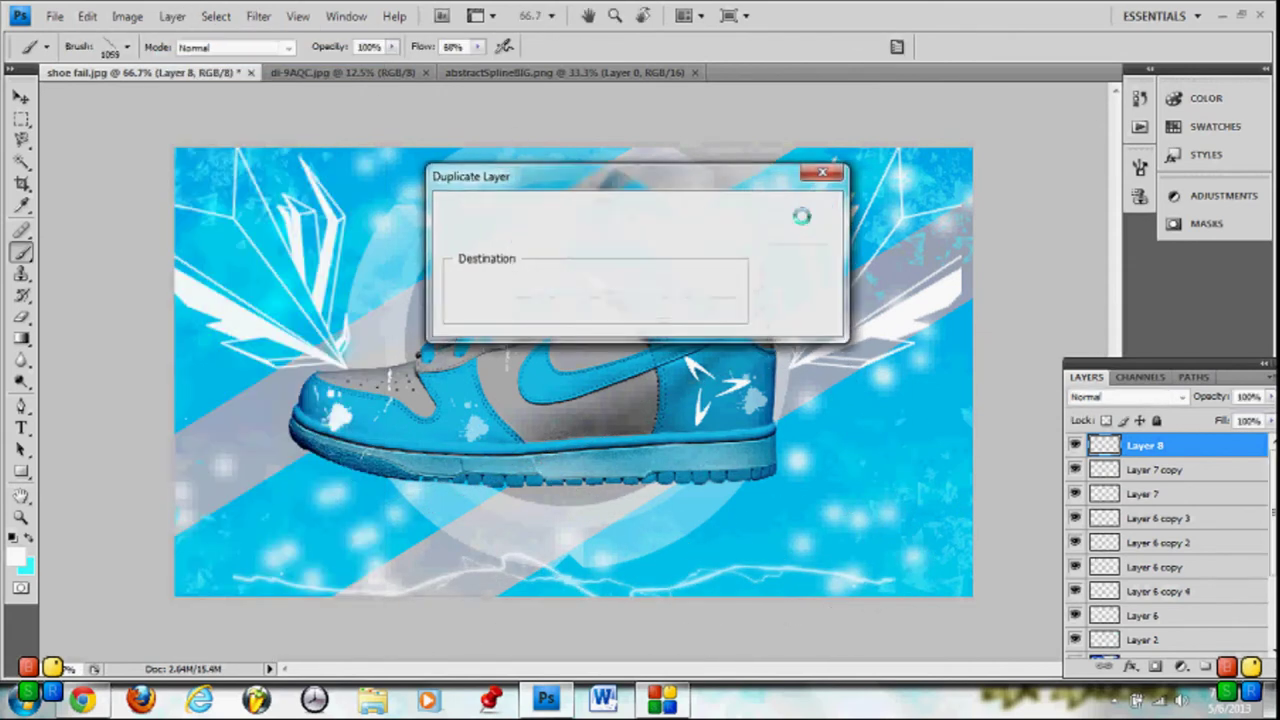
key(Return)
click(21, 427)
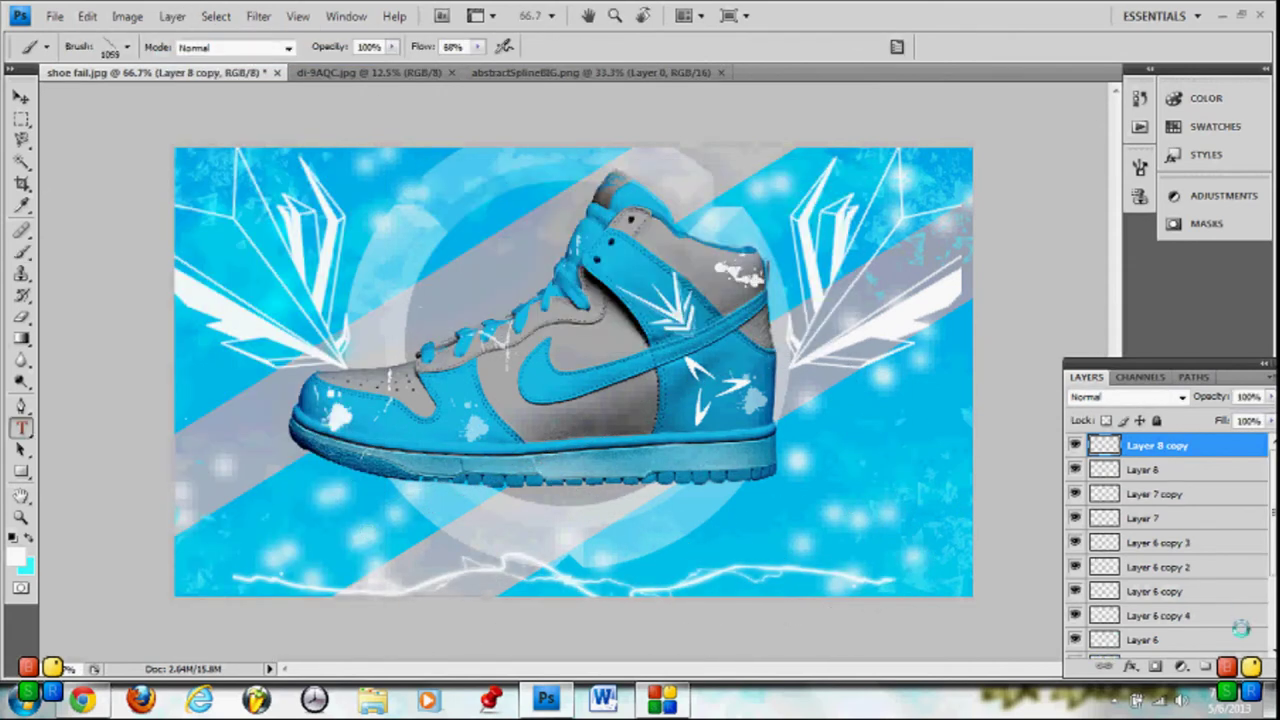
Add a new layer and choose the Urban Jungle font
click(1205, 666)
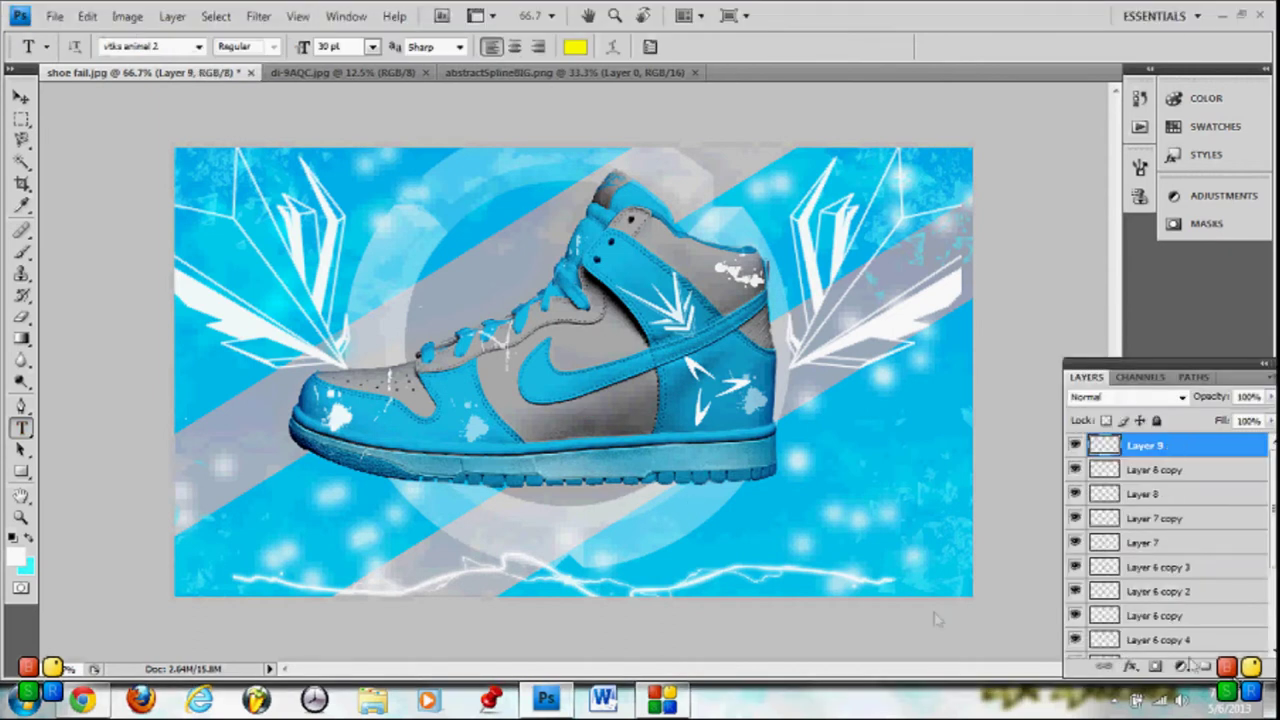
click(199, 46)
scroll(222, 177, up, 8)
scroll(222, 177, down, 3)
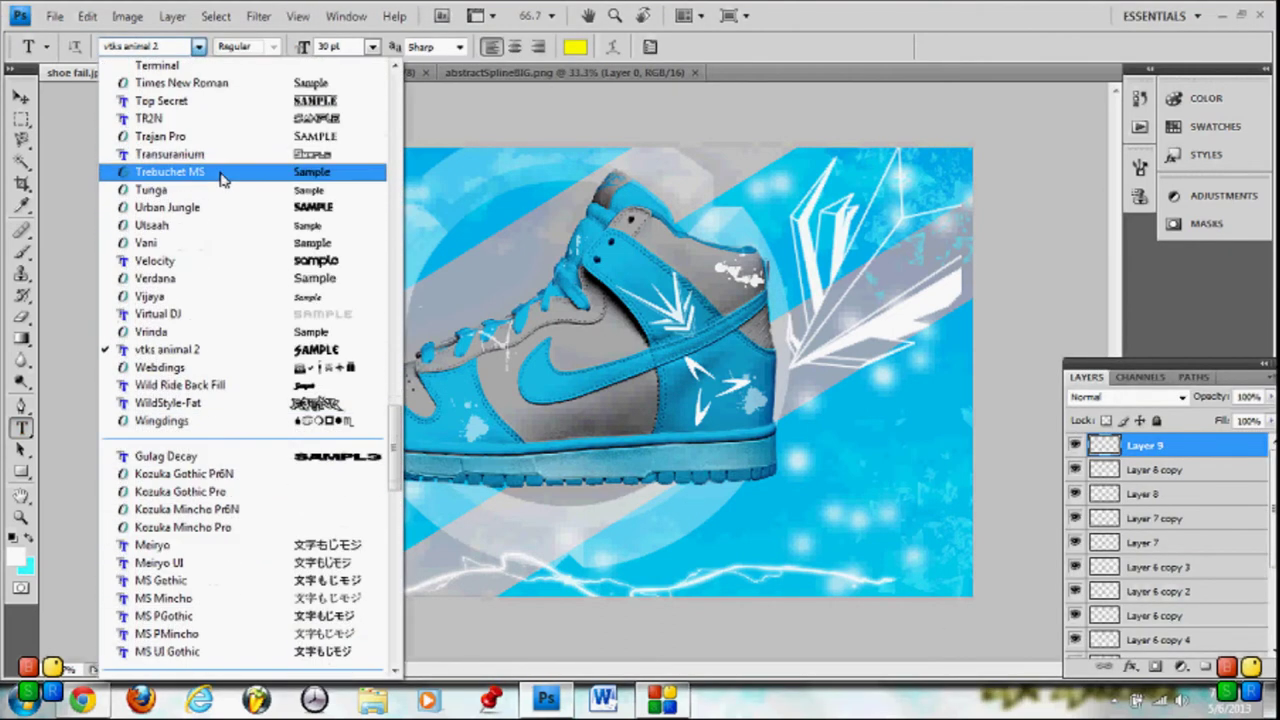
scroll(222, 177, up, 4)
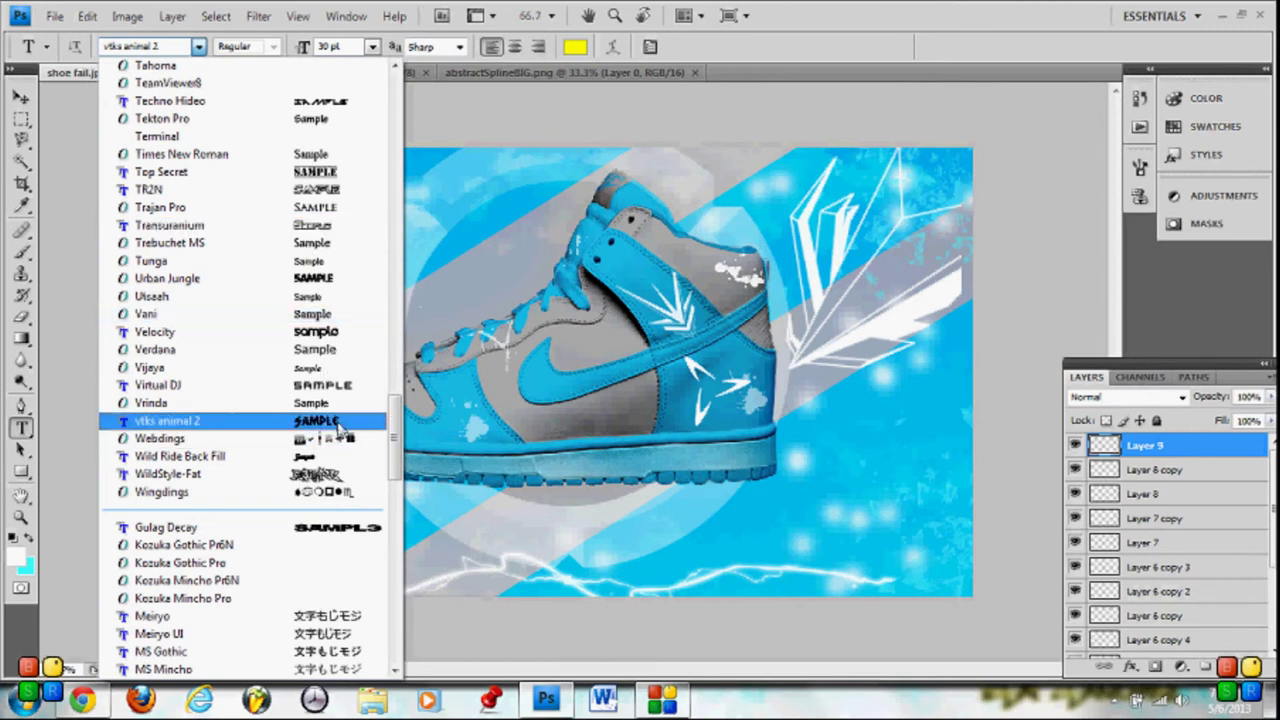
key(Escape)
Type the author's name credit in capitals at 60 pt below the shoe
click(360, 130)
click(372, 46)
click(376, 323)
click(372, 46)
click(370, 350)
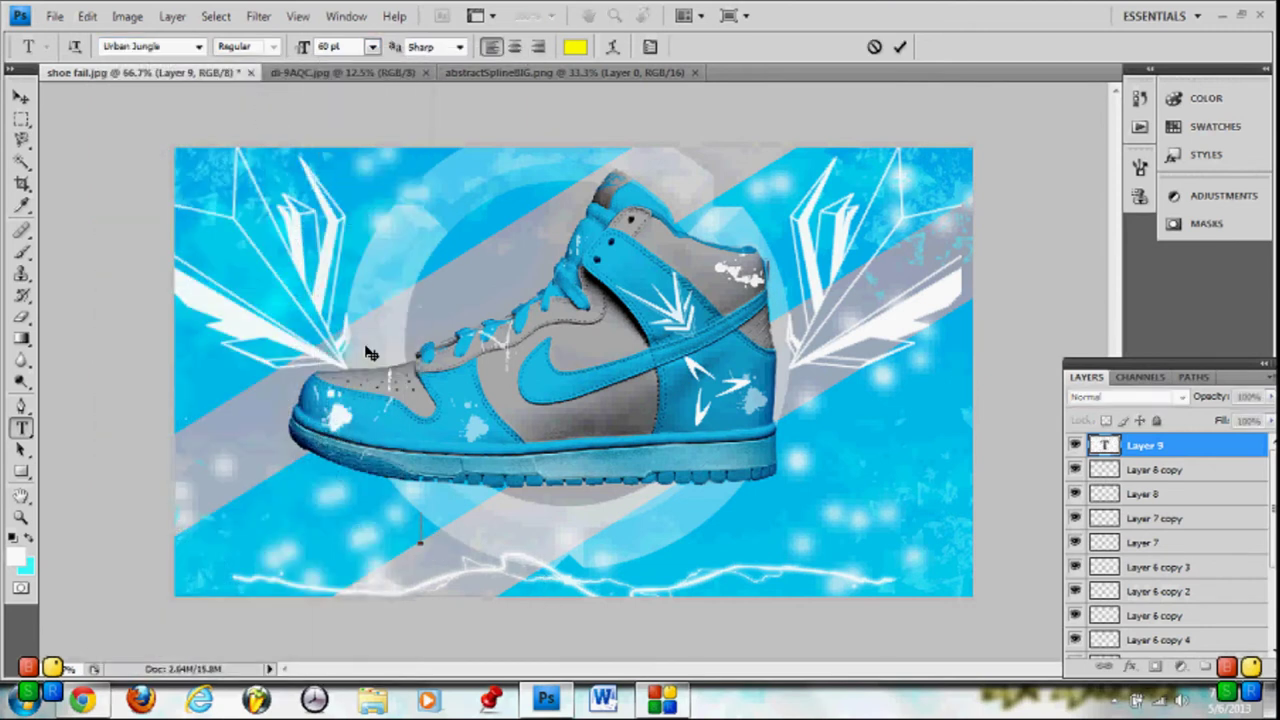
text(BY ISAI SA)
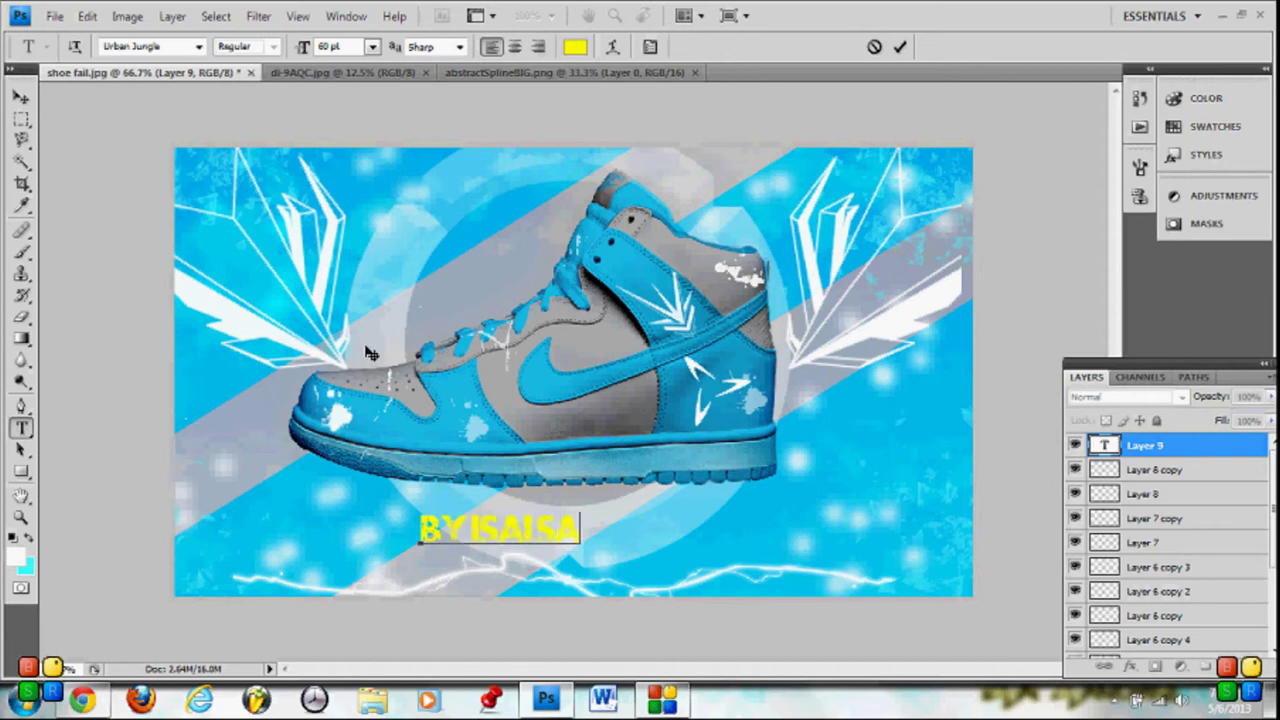
text(NCHEZ)
key(ctrl+Return)
Move the credit just beneath the shoe and lower its layer opacity to 66%
click(21, 97)
drag(479, 538, 556, 555)
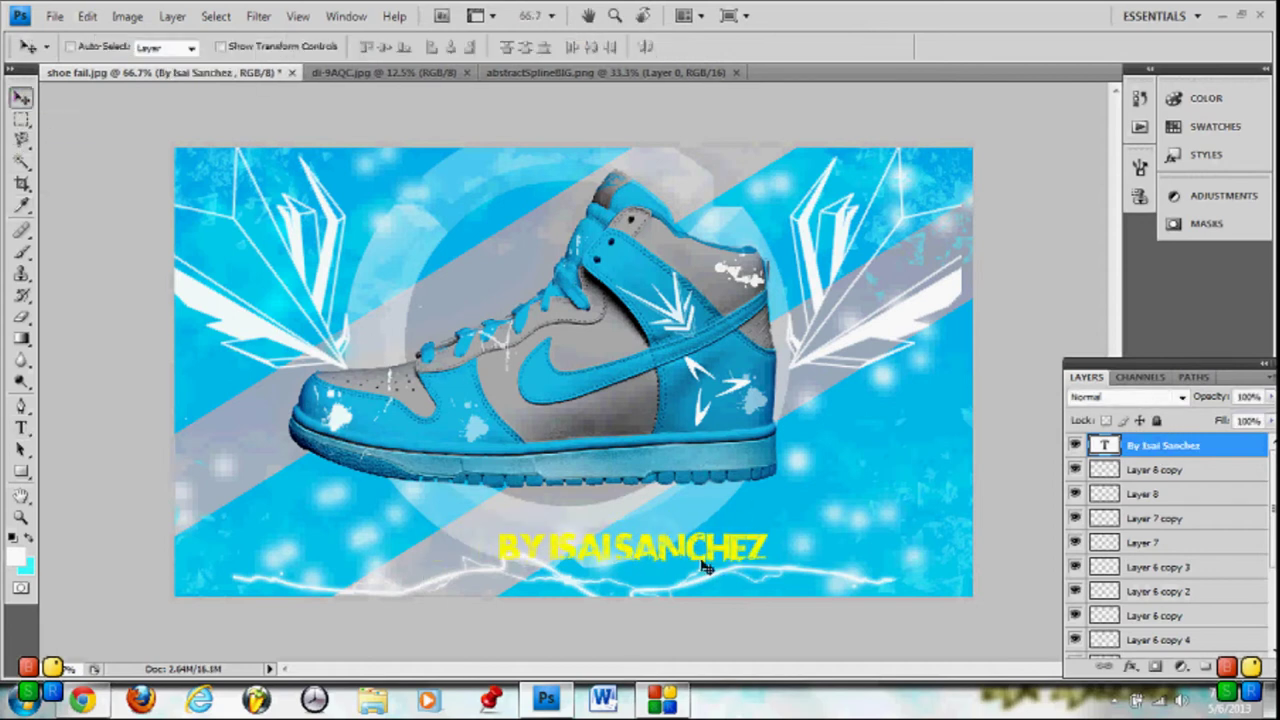
drag(1268, 398, 1230, 425)
click(16, 556)
Open the credit text's Layer Style and add a grey Color Overlay
click(613, 350)
double_click(1165, 445)
double_click(1250, 450)
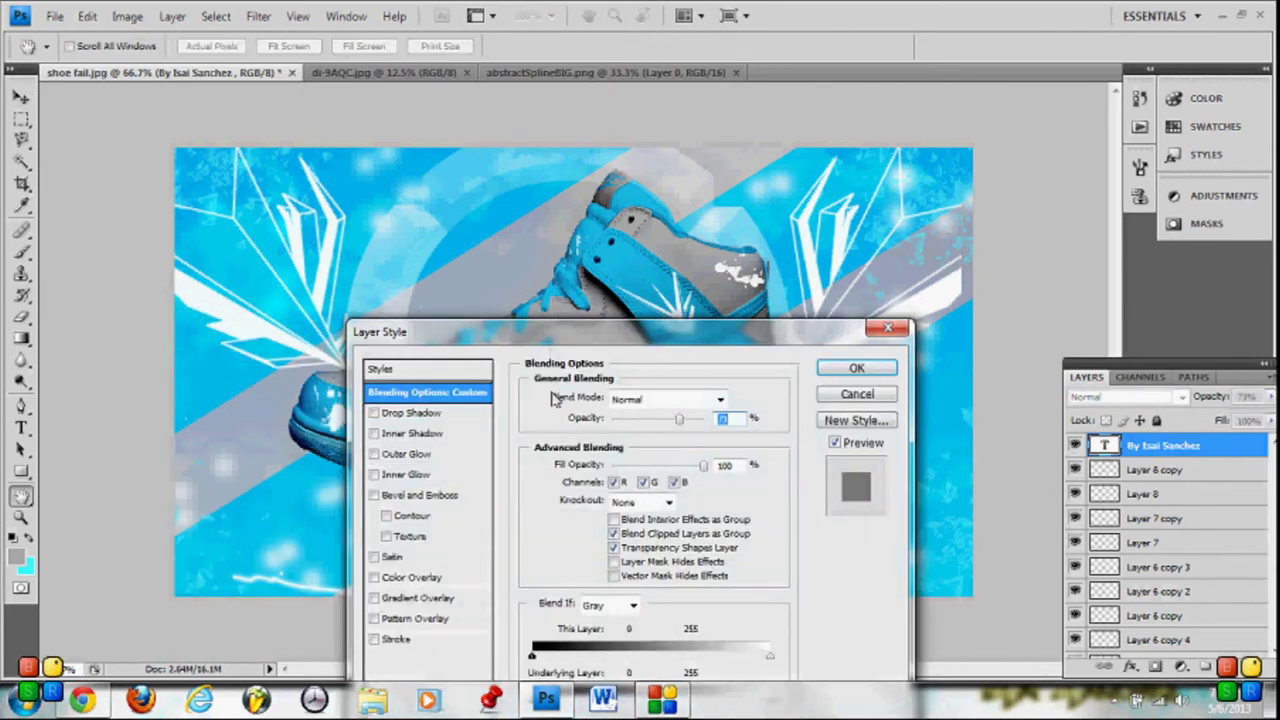
drag(400, 329, 291, 40)
click(300, 293)
click(614, 115)
click(195, 462)
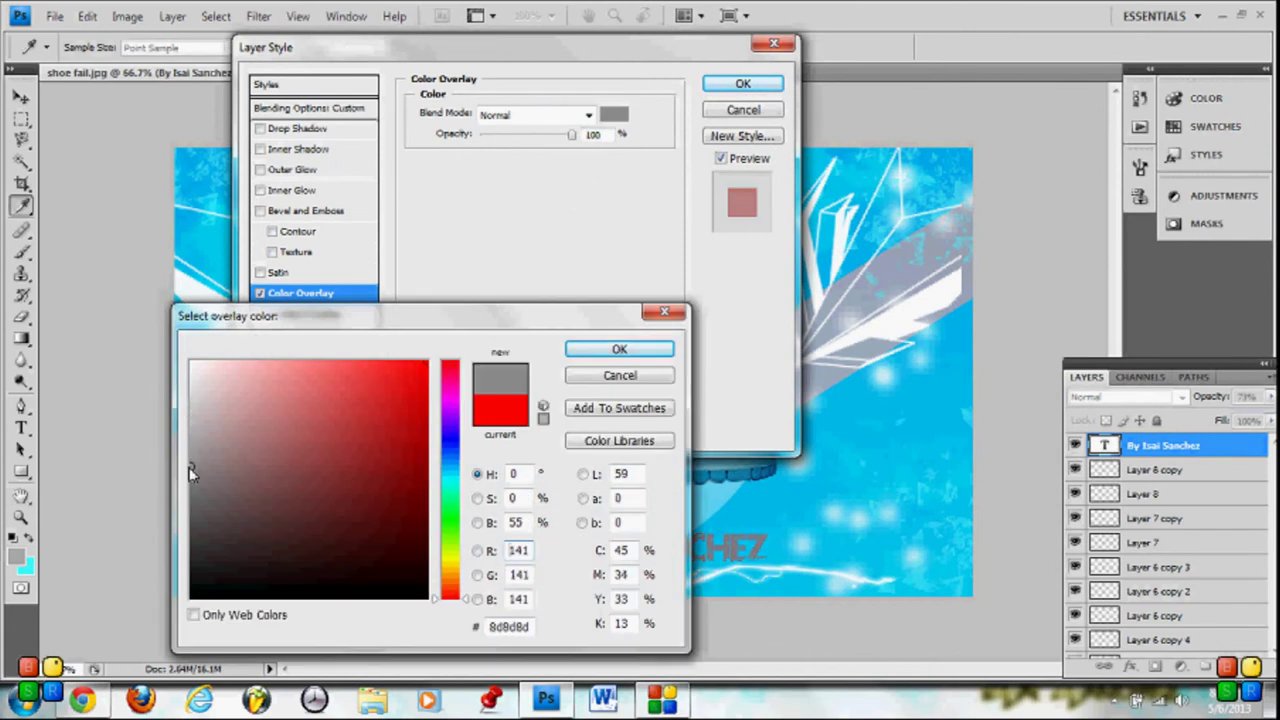
click(614, 350)
Enable Stroke, Inner Glow and Drop Shadow effects on the credit text
click(260, 335)
click(260, 355)
click(260, 191)
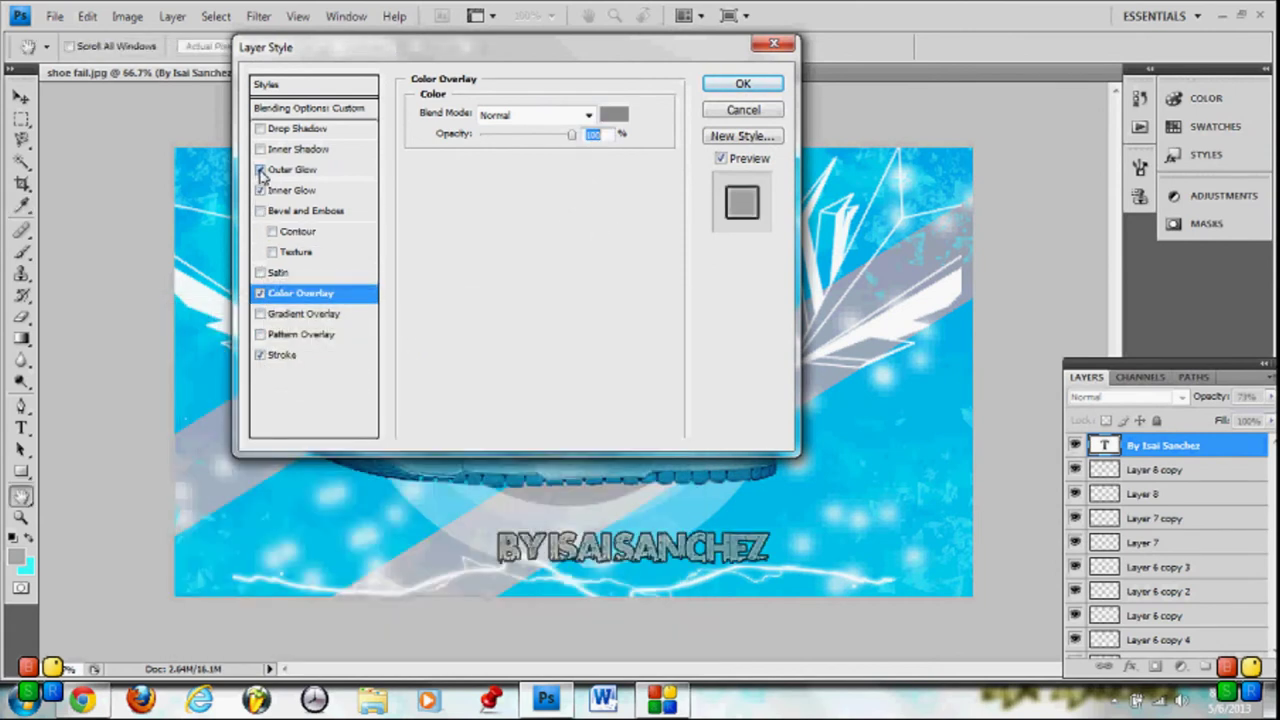
click(260, 128)
Make the stroke white at about 70% opacity with a thinner outline
click(283, 355)
drag(572, 176, 548, 176)
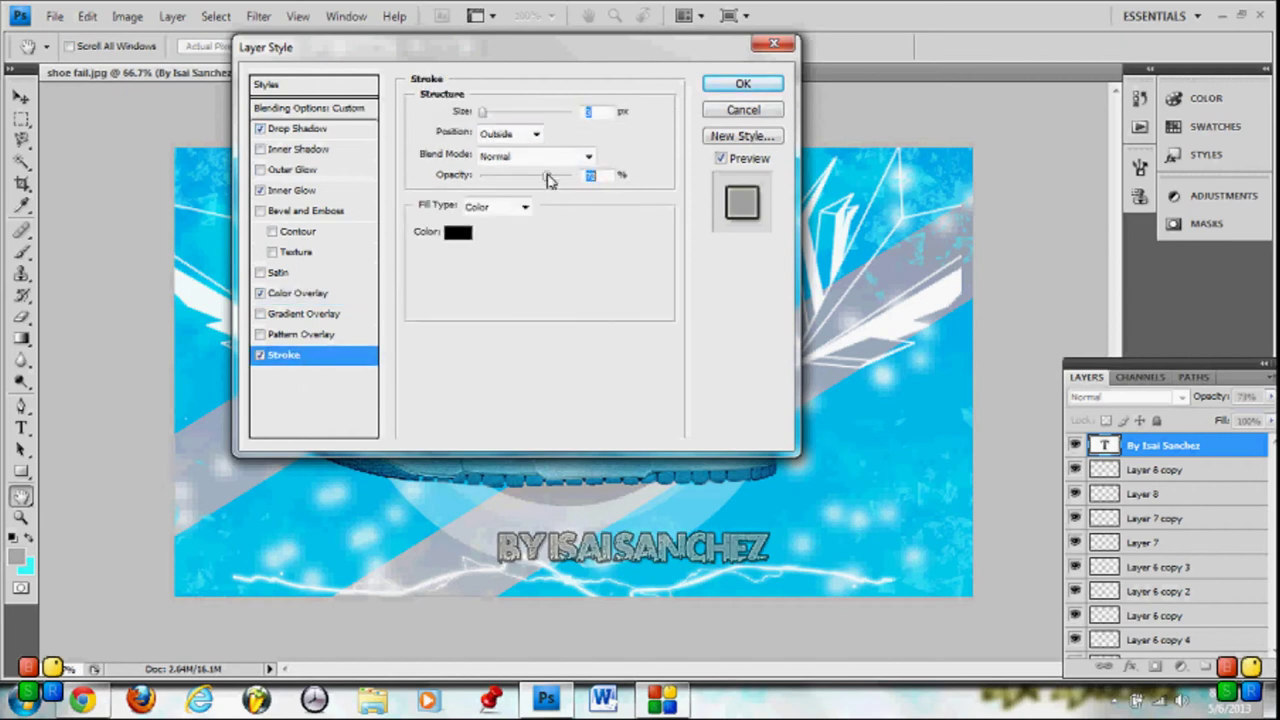
drag(500, 111, 482, 111)
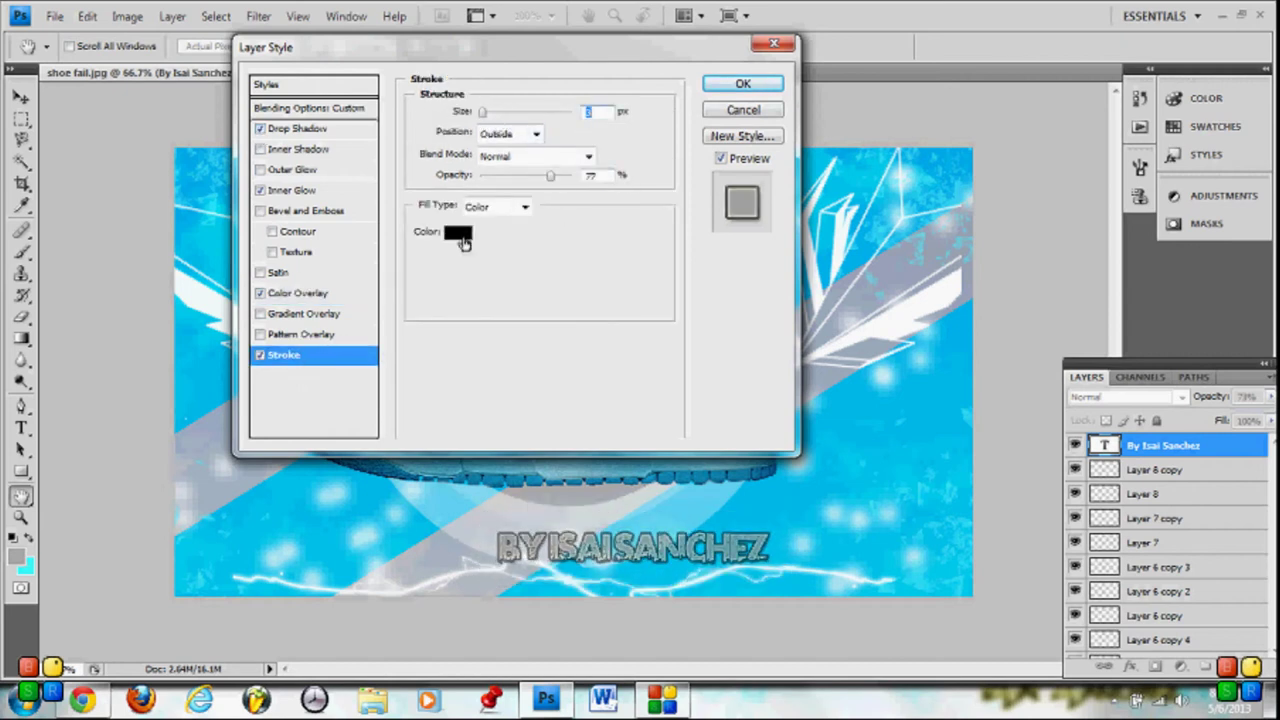
click(457, 232)
click(446, 474)
drag(300, 400, 126, 337)
click(620, 346)
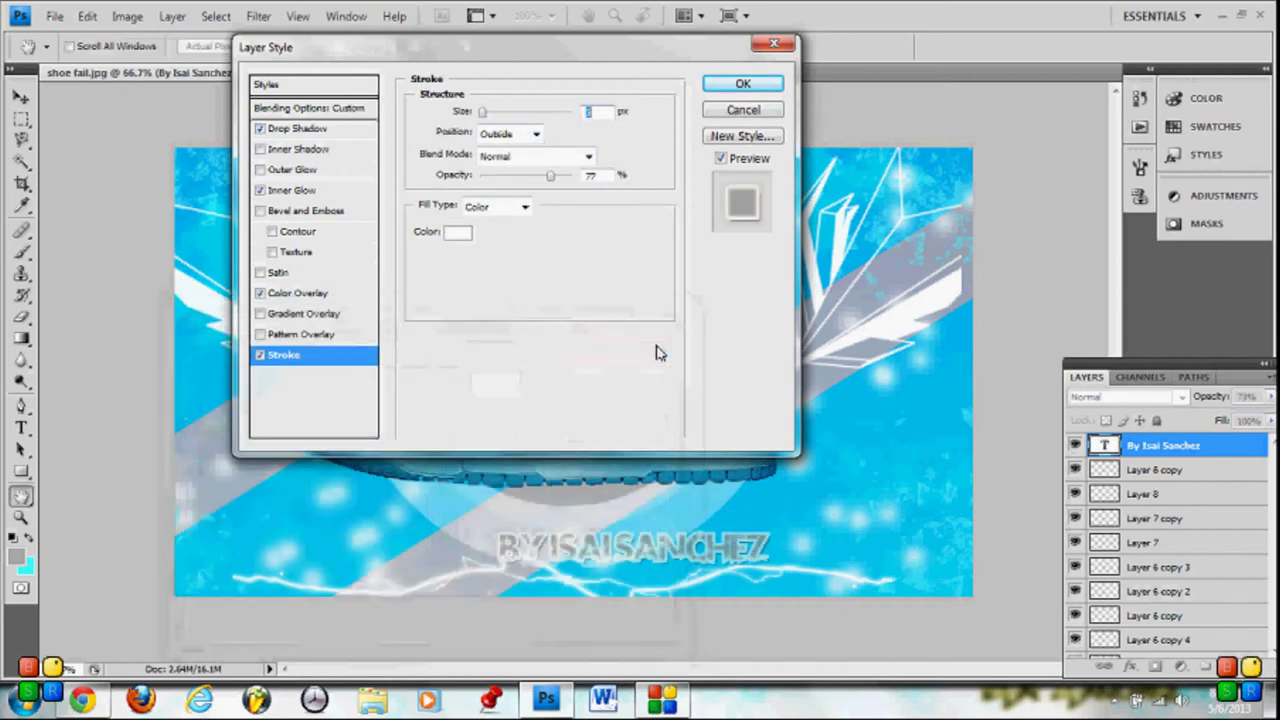
Confirm the inner glow colour and set the drop shadow to 100% opacity, 24 px size
click(292, 190)
click(456, 176)
click(620, 348)
click(298, 128)
drag(549, 134, 571, 134)
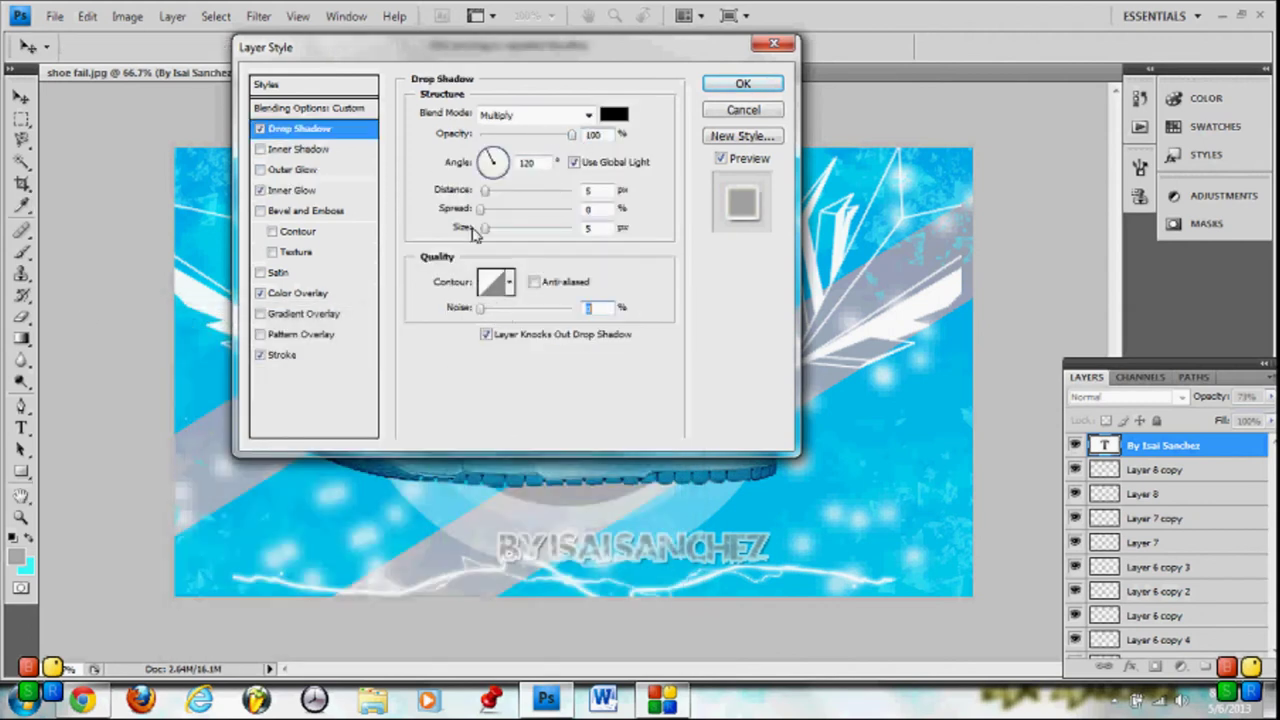
drag(484, 230, 493, 234)
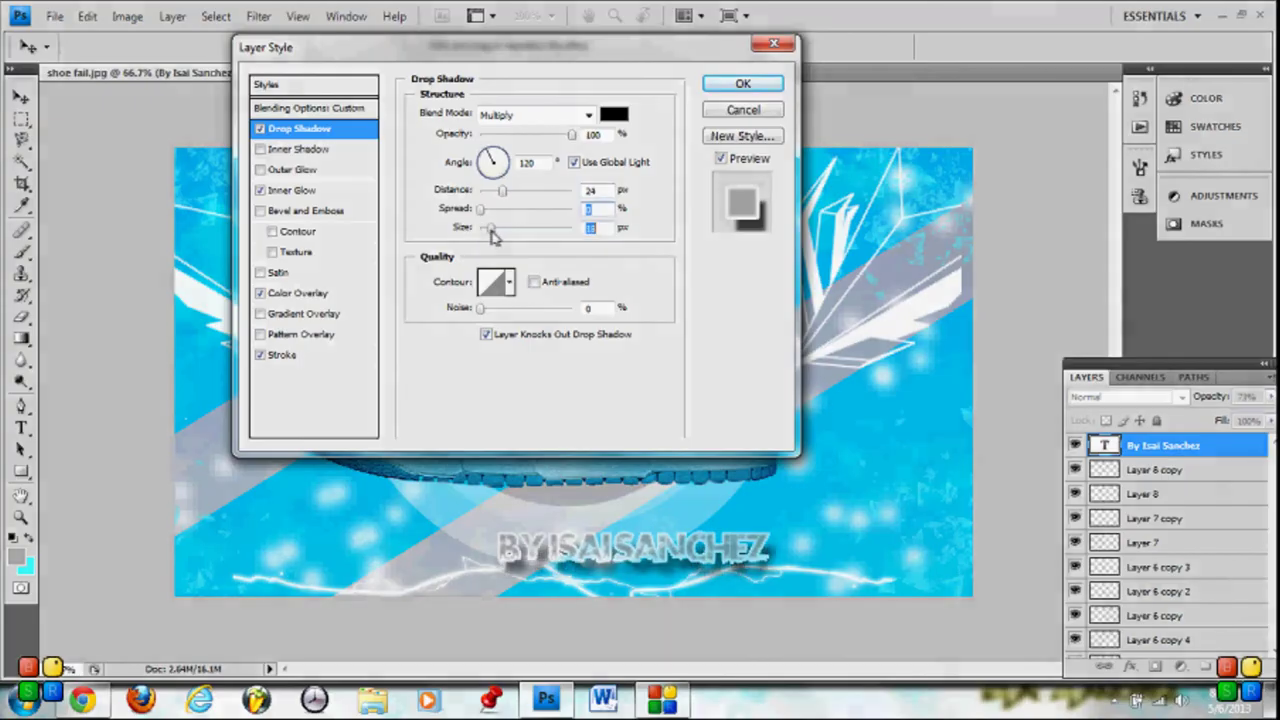